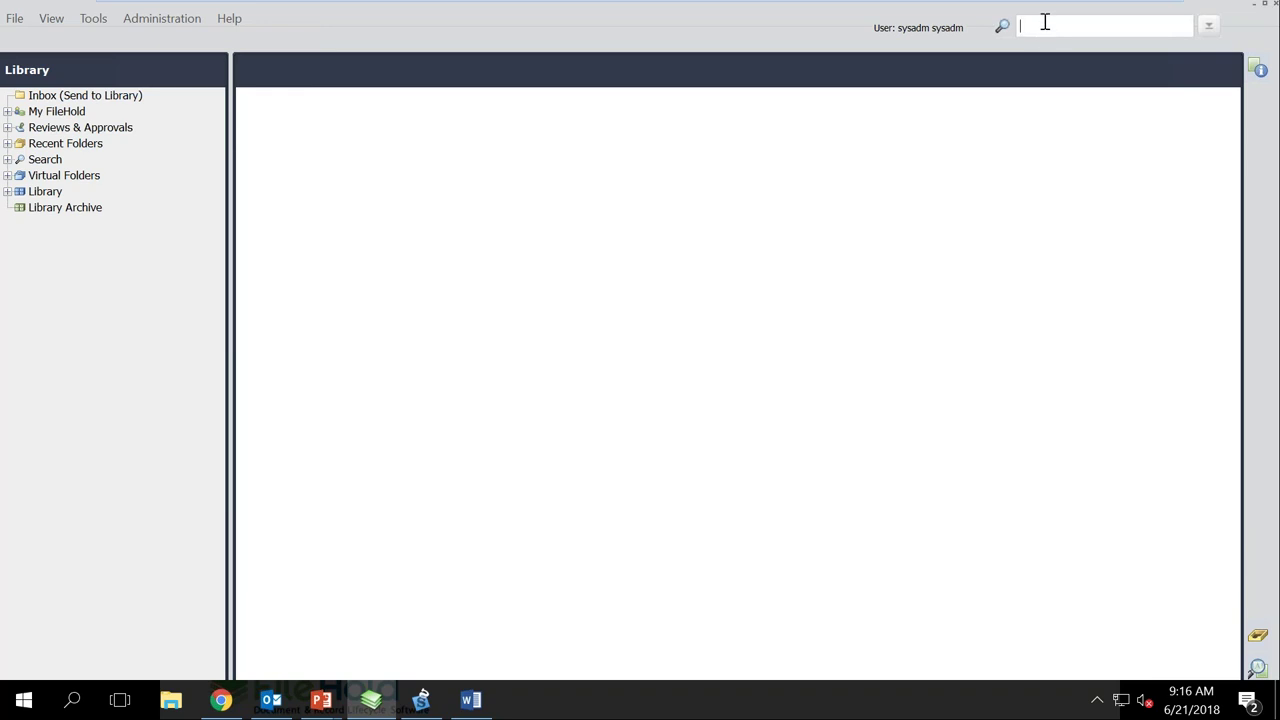
# Step: Open the Policy / Procedure folder of the first employee listed under Human Resources in the Library
pyautogui.click(22, 191)
pyautogui.click(8, 192)
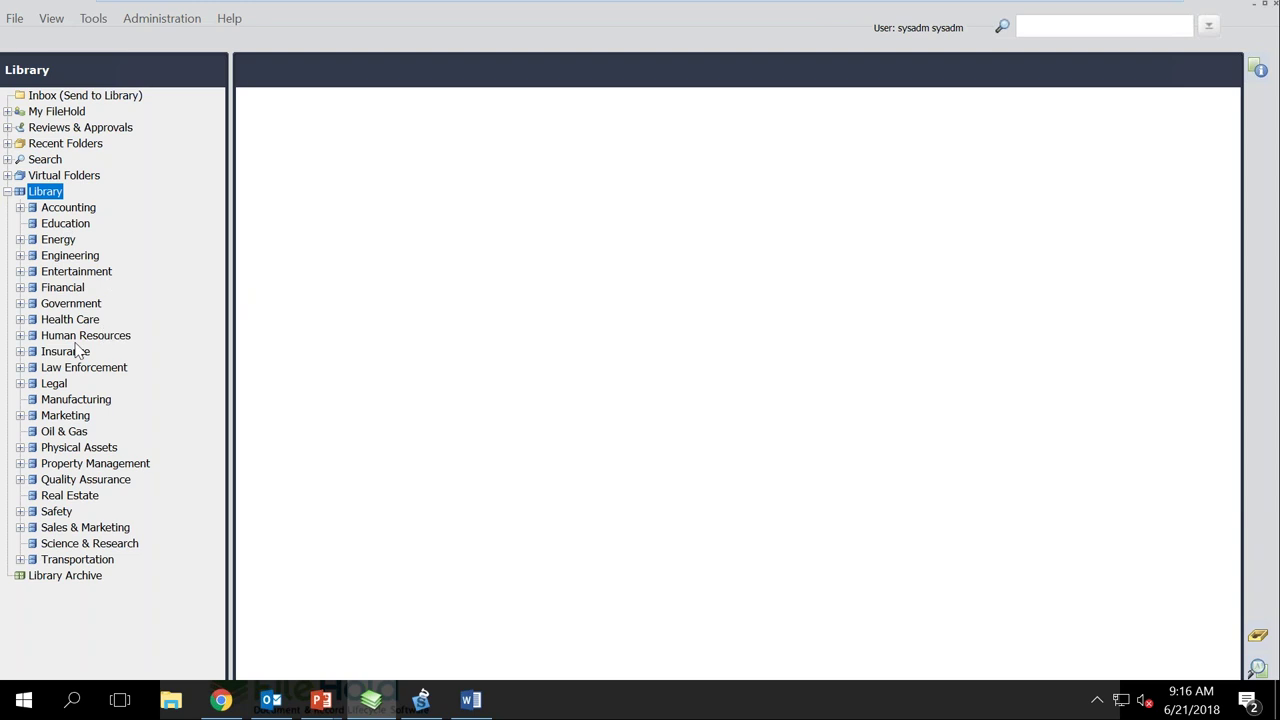
pyautogui.click(42, 338)
pyautogui.click(20, 336)
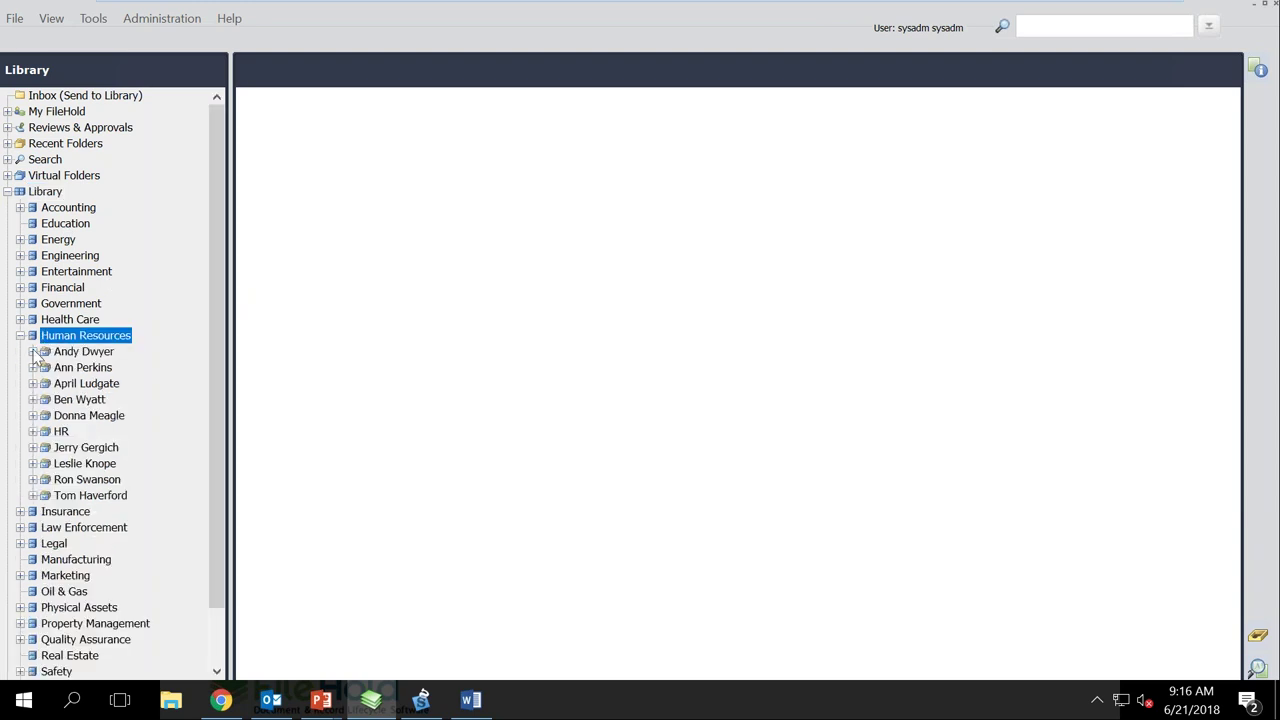
pyautogui.click(84, 351)
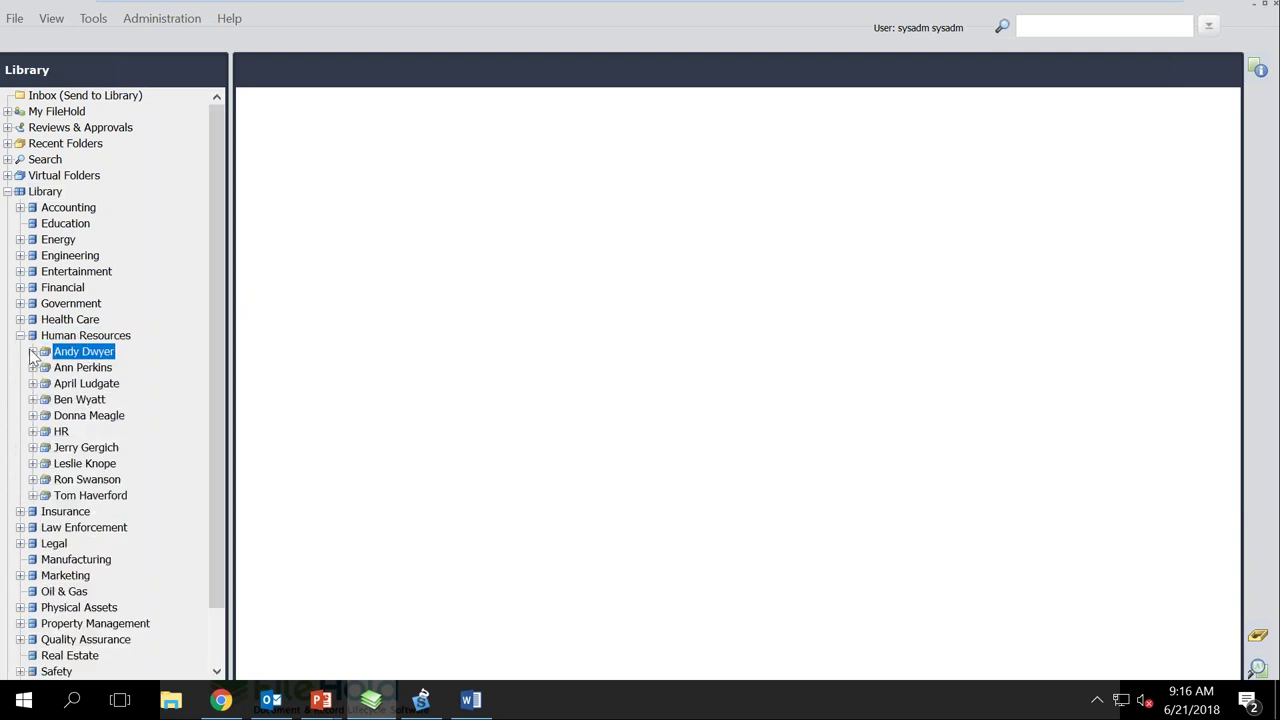
pyautogui.click(32, 351)
pyautogui.click(110, 511)
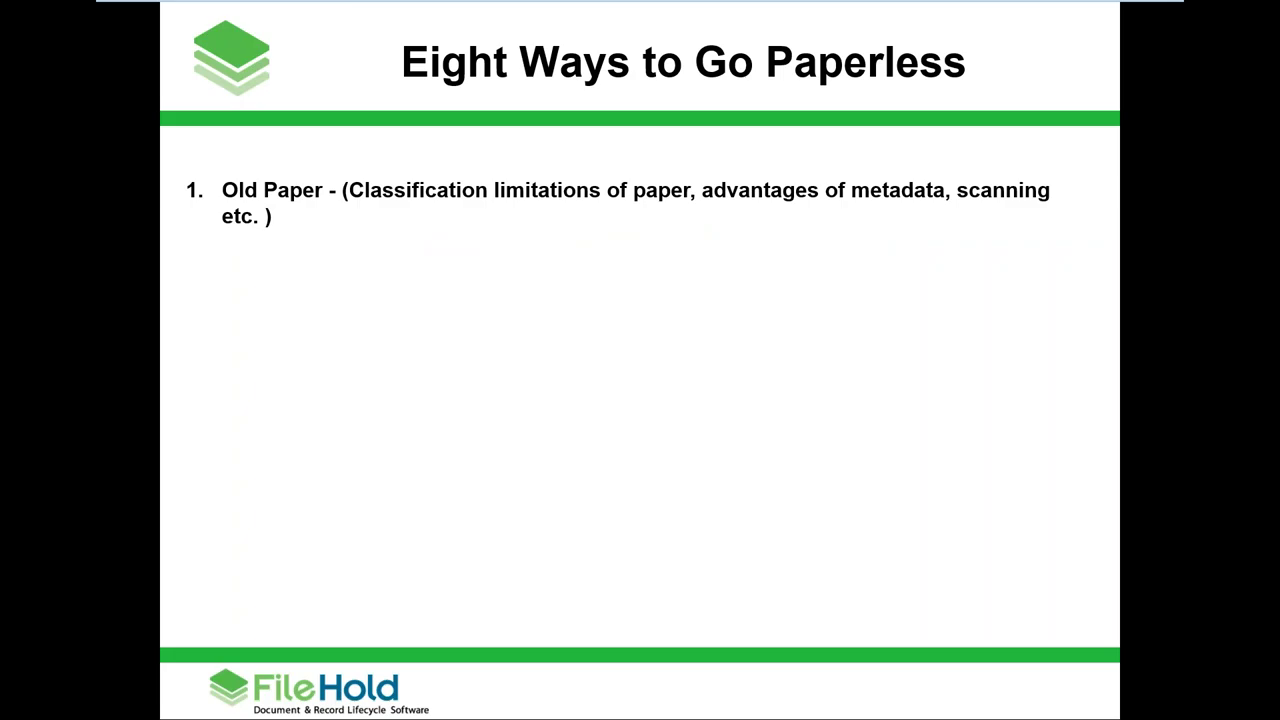
# Step: End the slide show, minimise the open windows to reach the desktop, and select the Fax and Scanner icons in turn
pyautogui.hotkey('alt', 'Tab')
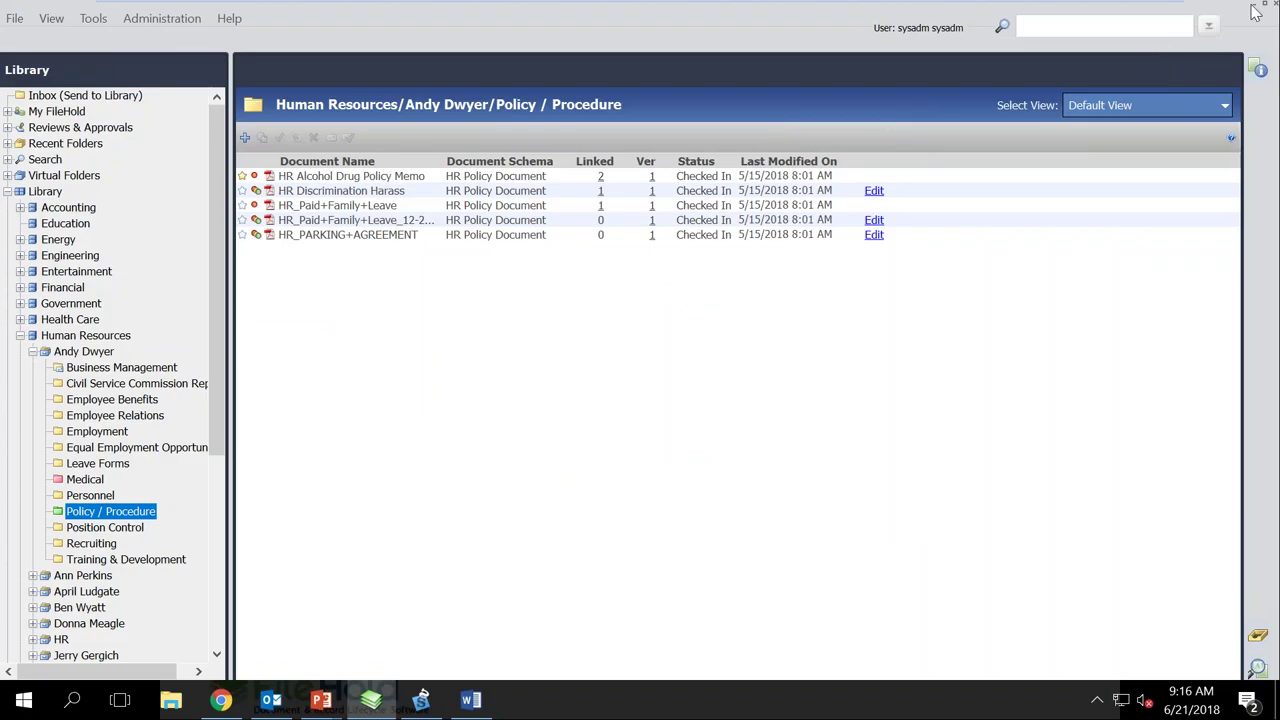
pyautogui.click(1254, 8)
pyautogui.press('Escape')
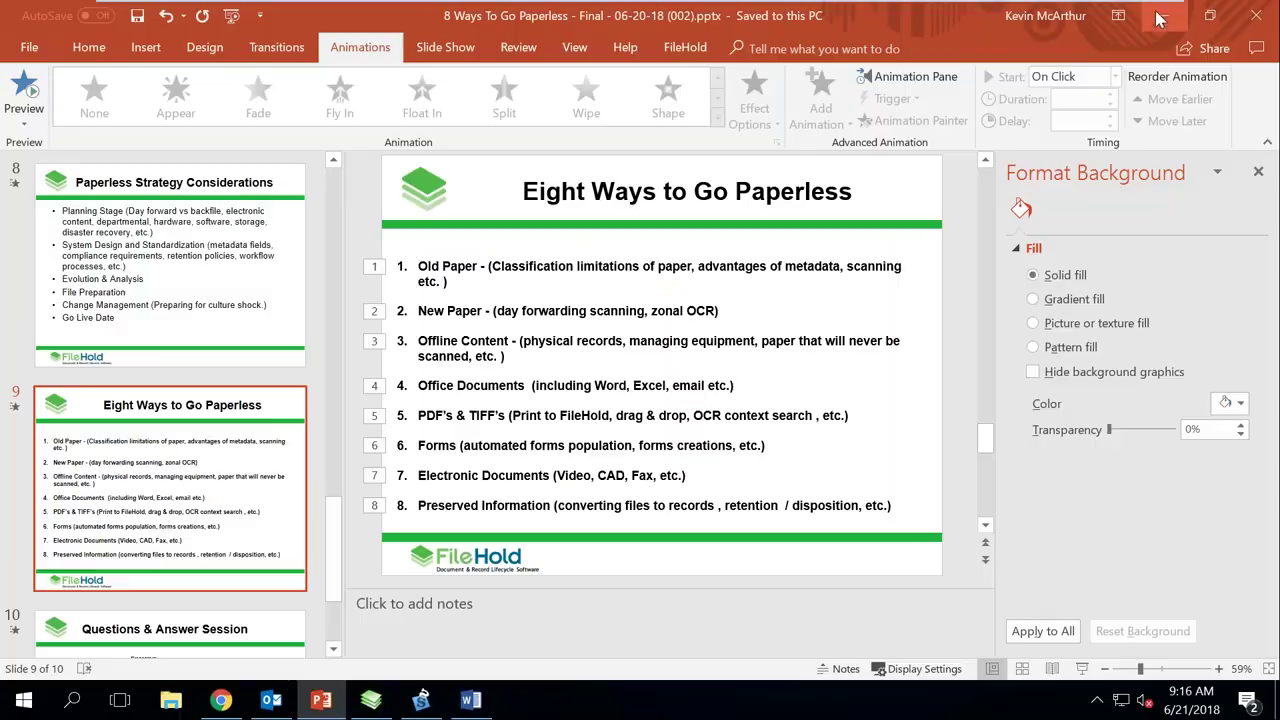
pyautogui.click(1160, 16)
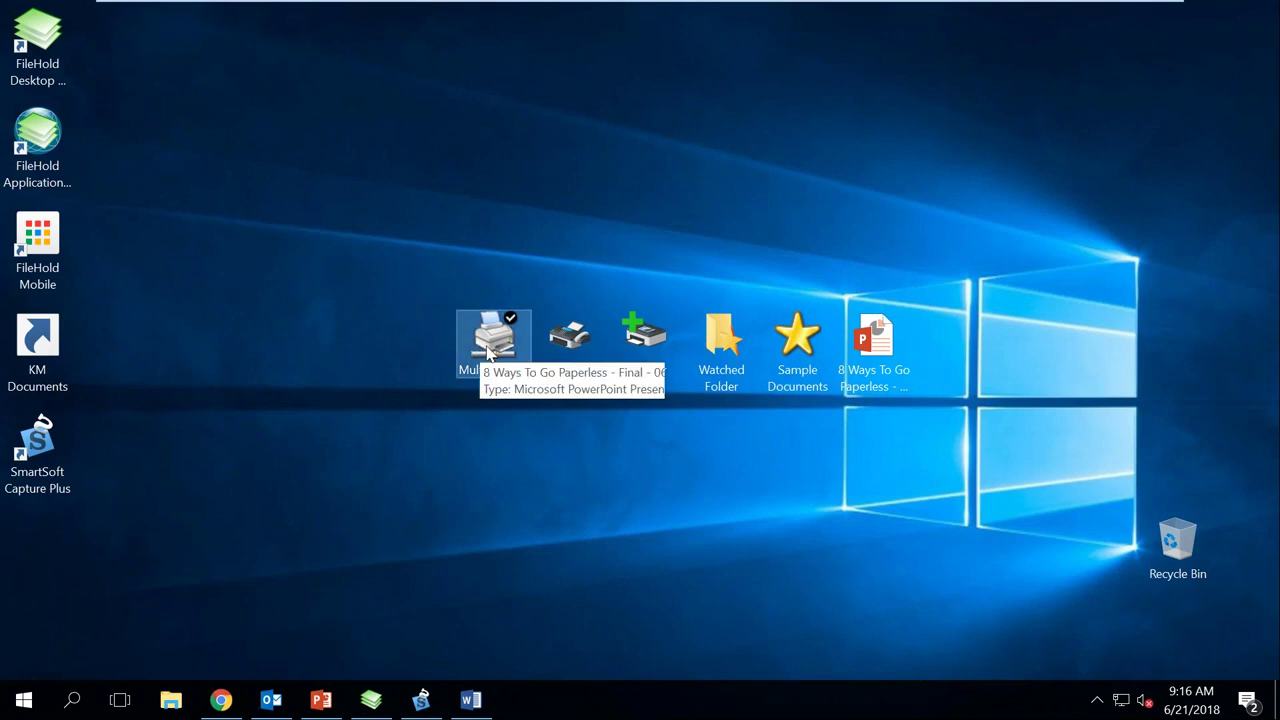
pyautogui.click(588, 334)
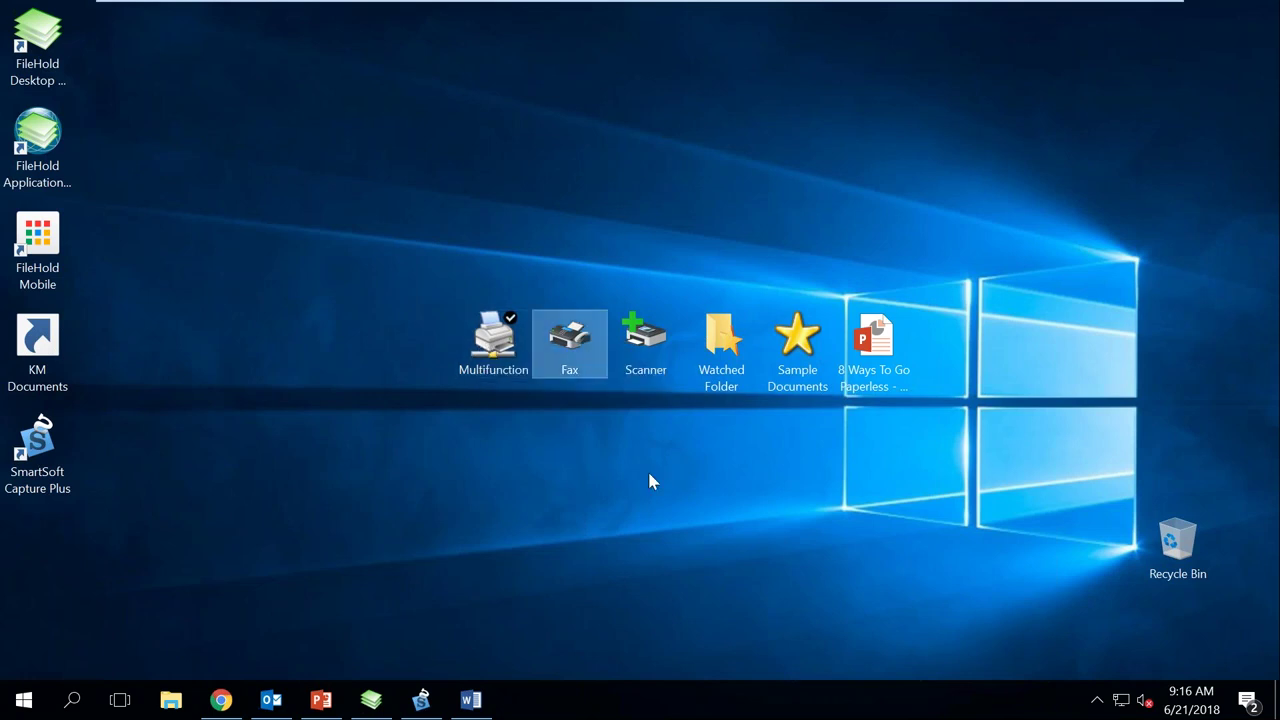
pyautogui.click(653, 358)
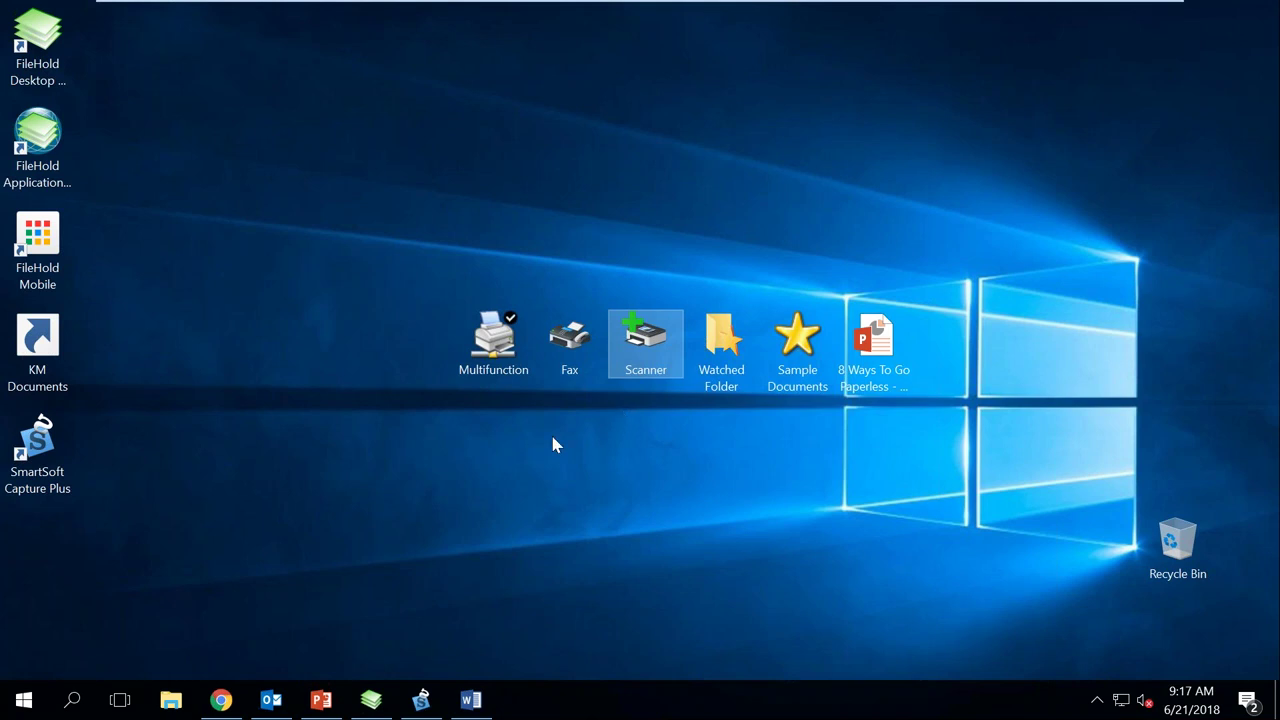
# Step: Return to FileHold and view the HR_Paid+Family+Leave document, then close it and minimise the library window
pyautogui.click(371, 699)
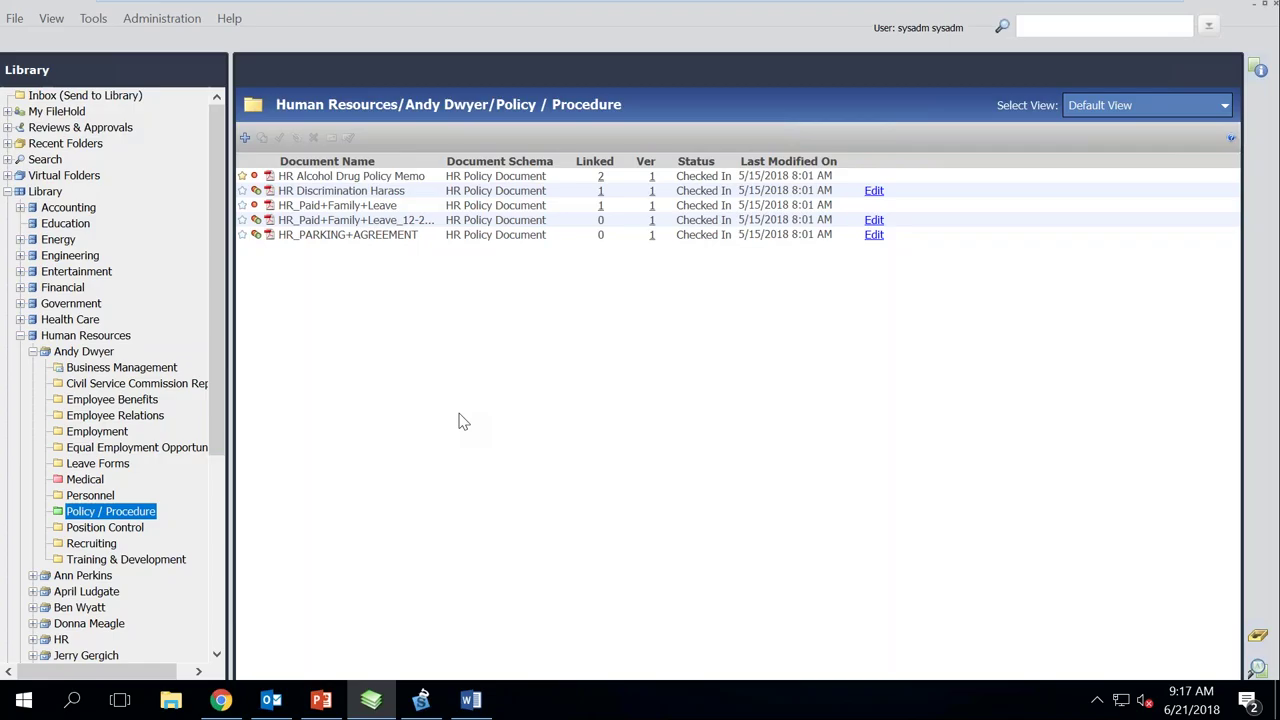
pyautogui.doubleClick(337, 205)
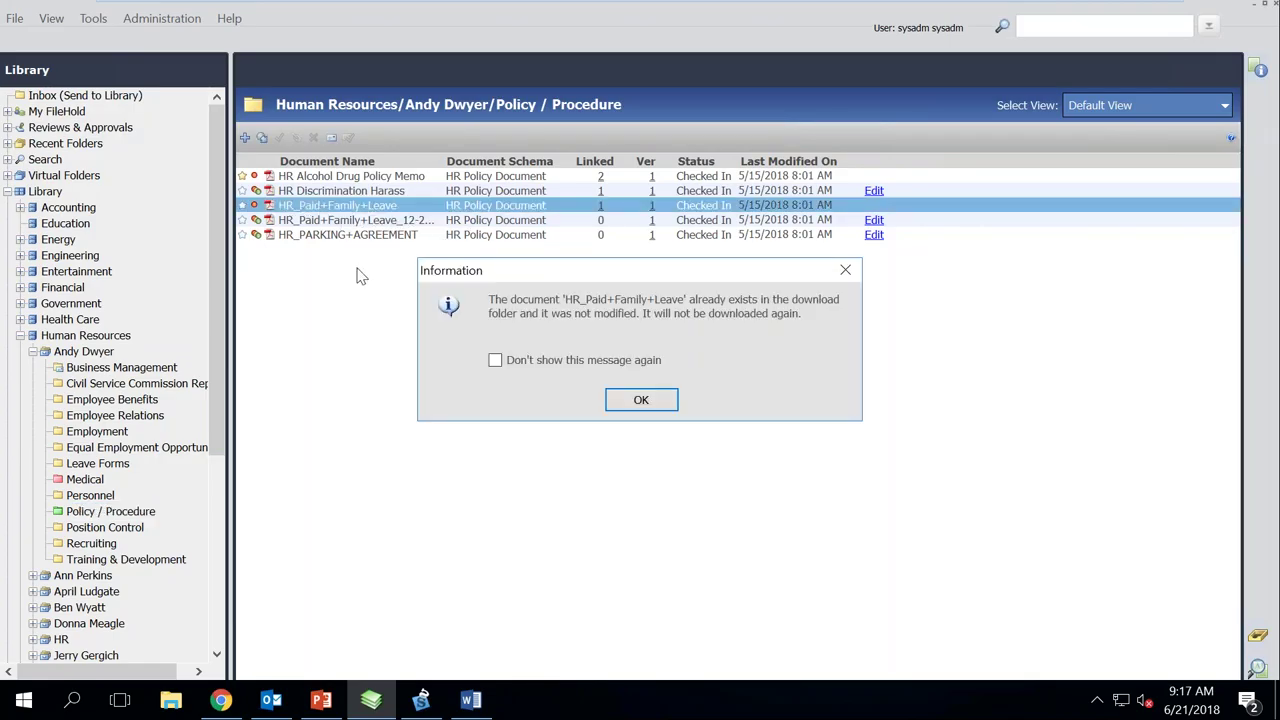
pyautogui.click(652, 400)
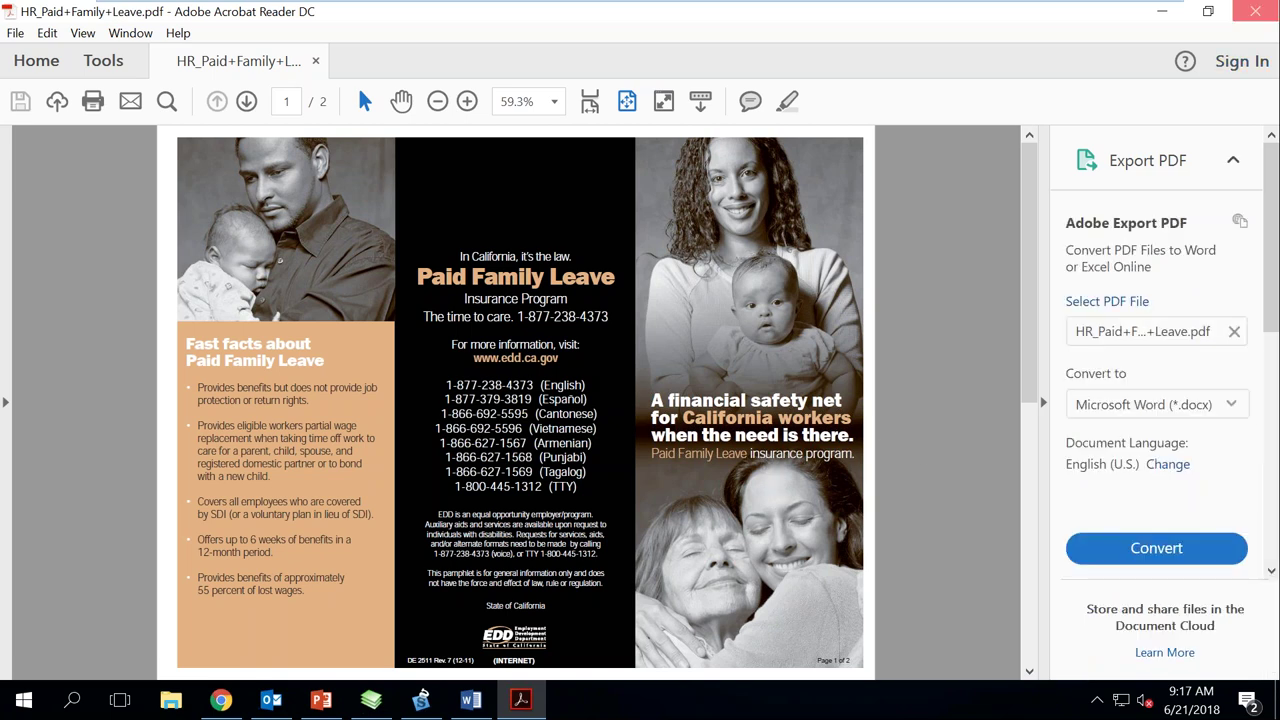
pyautogui.click(1255, 11)
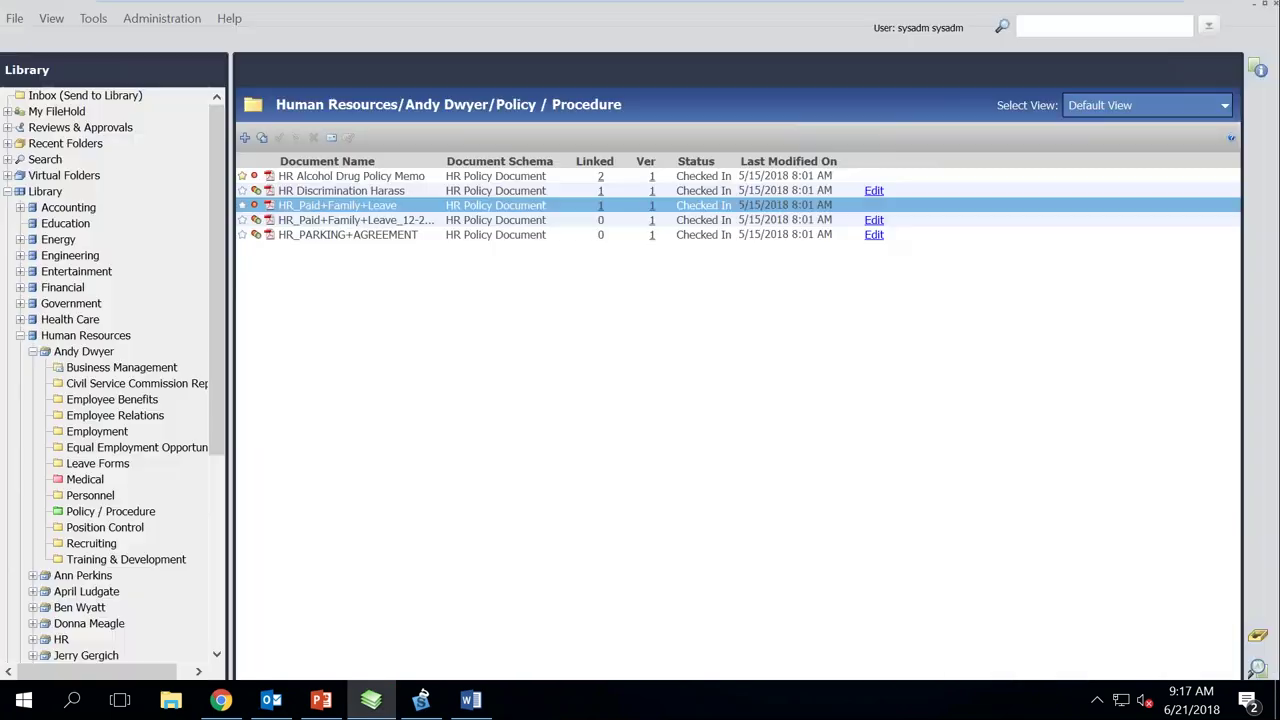
pyautogui.click(1257, 8)
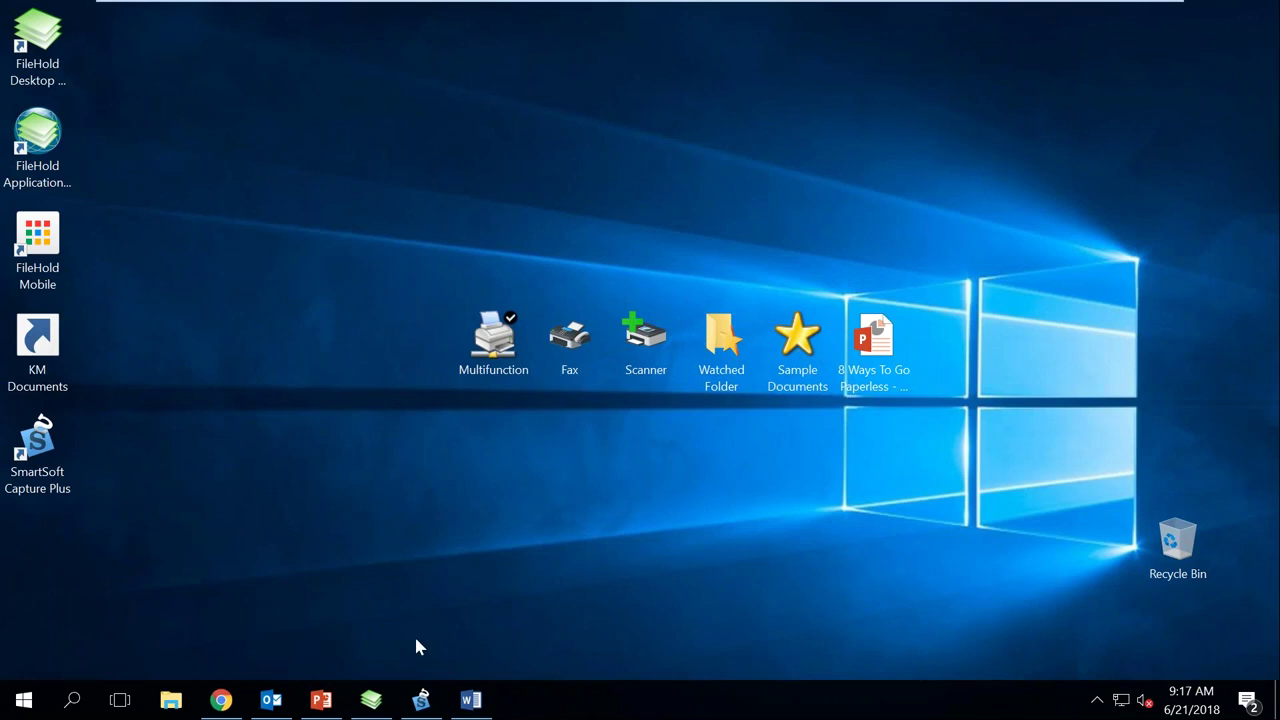
# Step: Switch to SmartSoft Capture Plus and scan the batch of invoices into the FH Invoice form
pyautogui.click(41, 456)
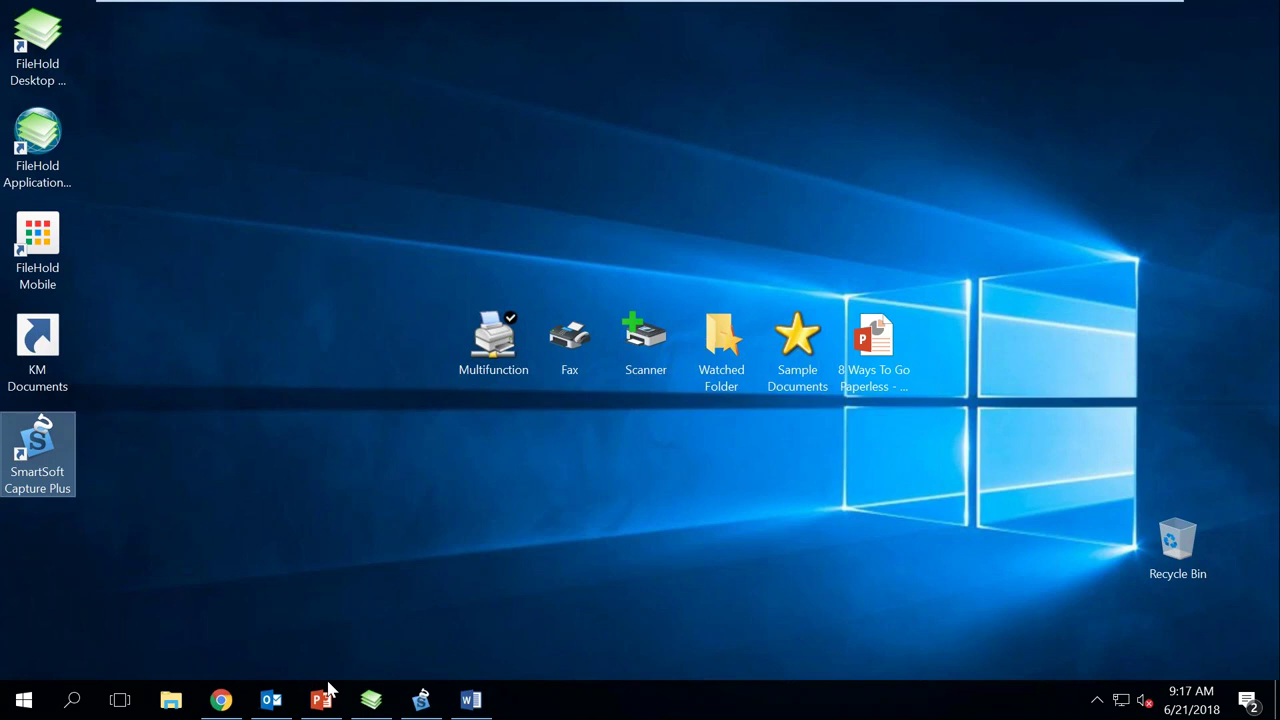
pyautogui.moveTo(405, 706)
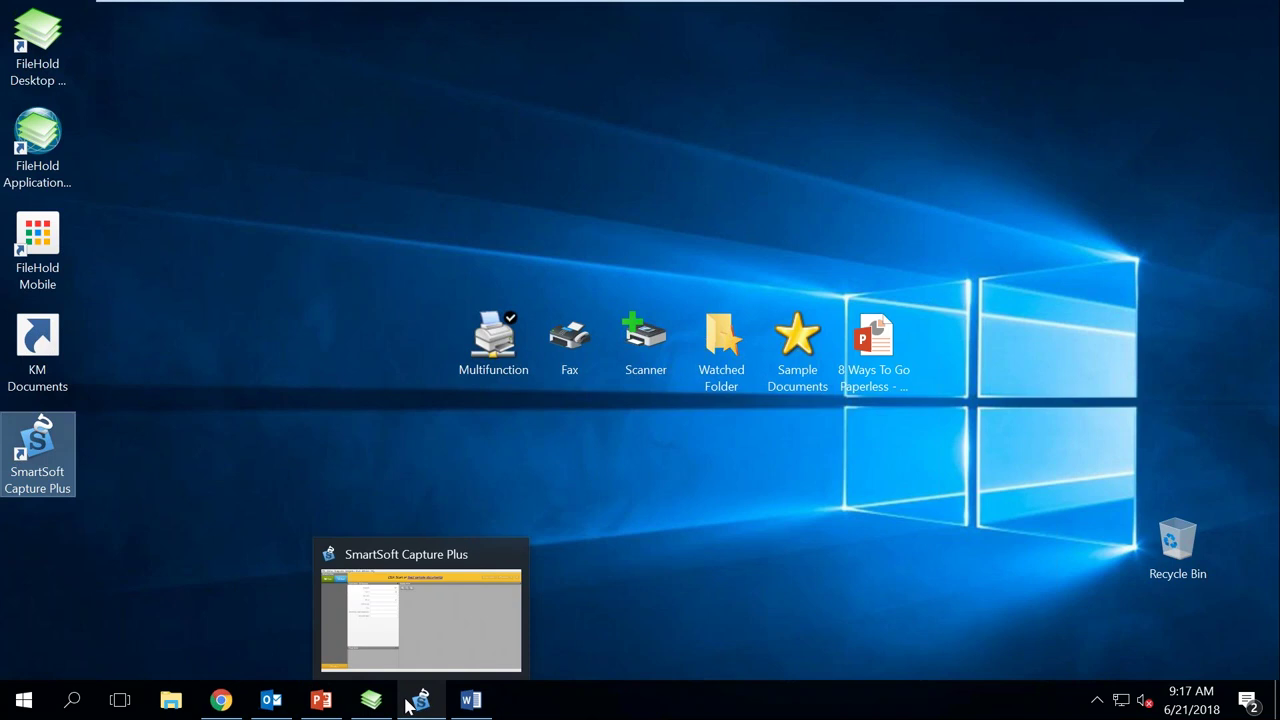
pyautogui.click(417, 561)
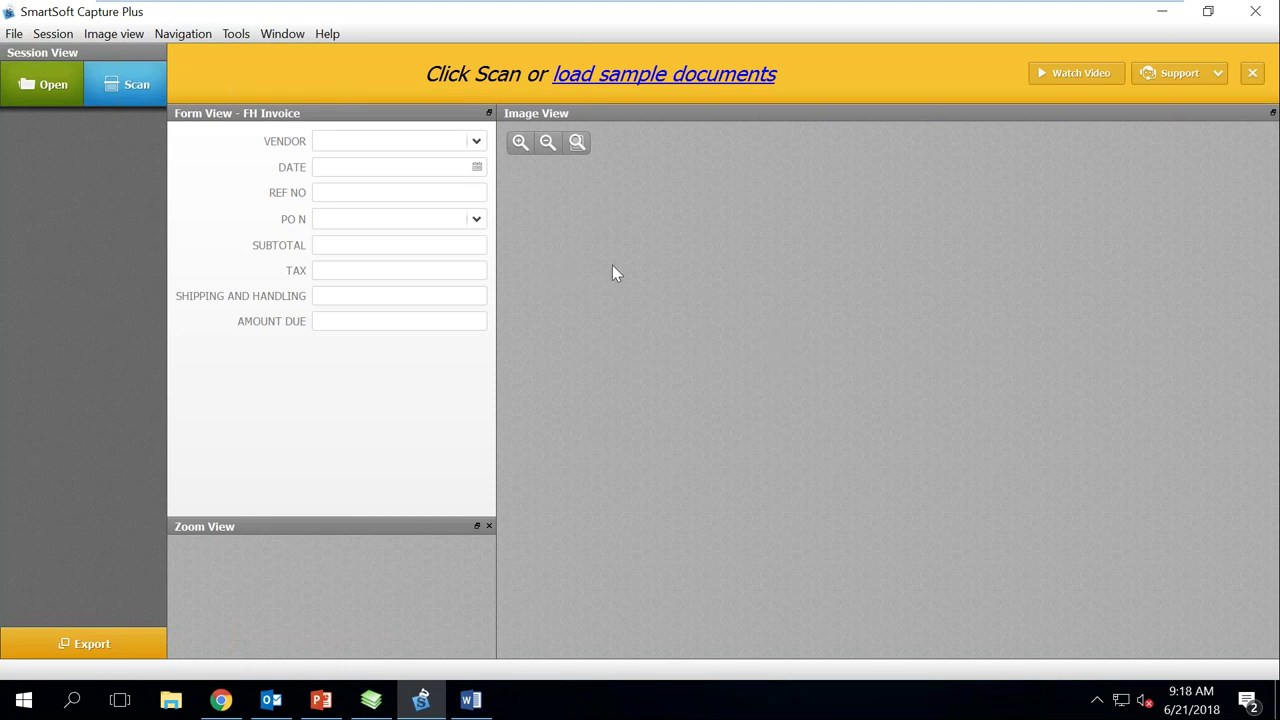
pyautogui.click(133, 92)
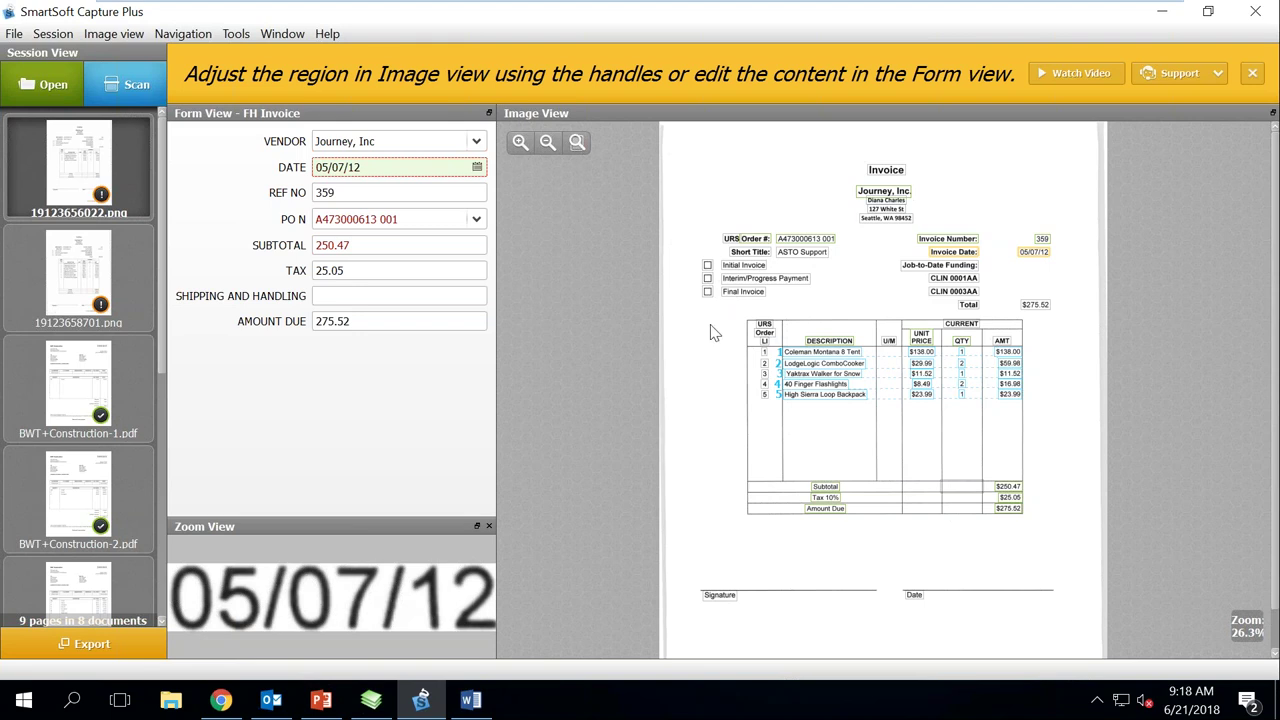
# Step: Check the first Journey, Inc invoice's captured fields against the enlarged page image and set Shipping and Handling to 0.00
pyautogui.click(520, 142)
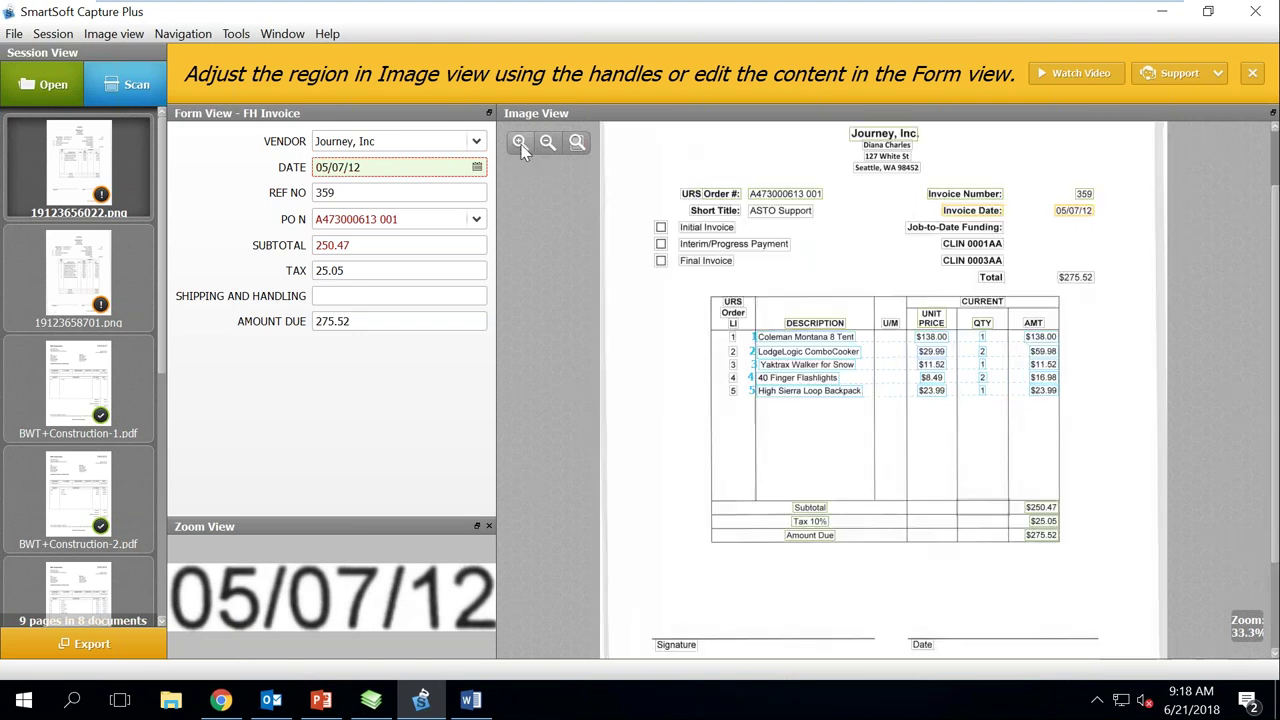
pyautogui.click(520, 142)
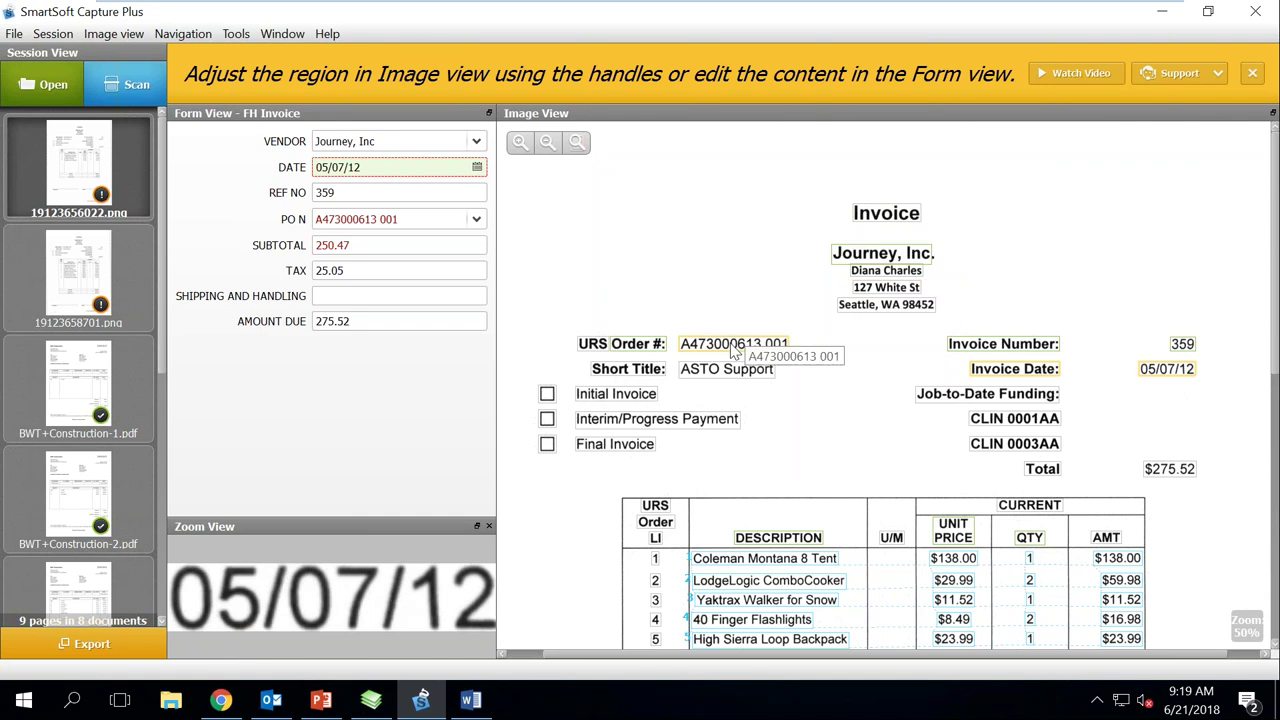
pyautogui.scroll(-5, 1186, 400)
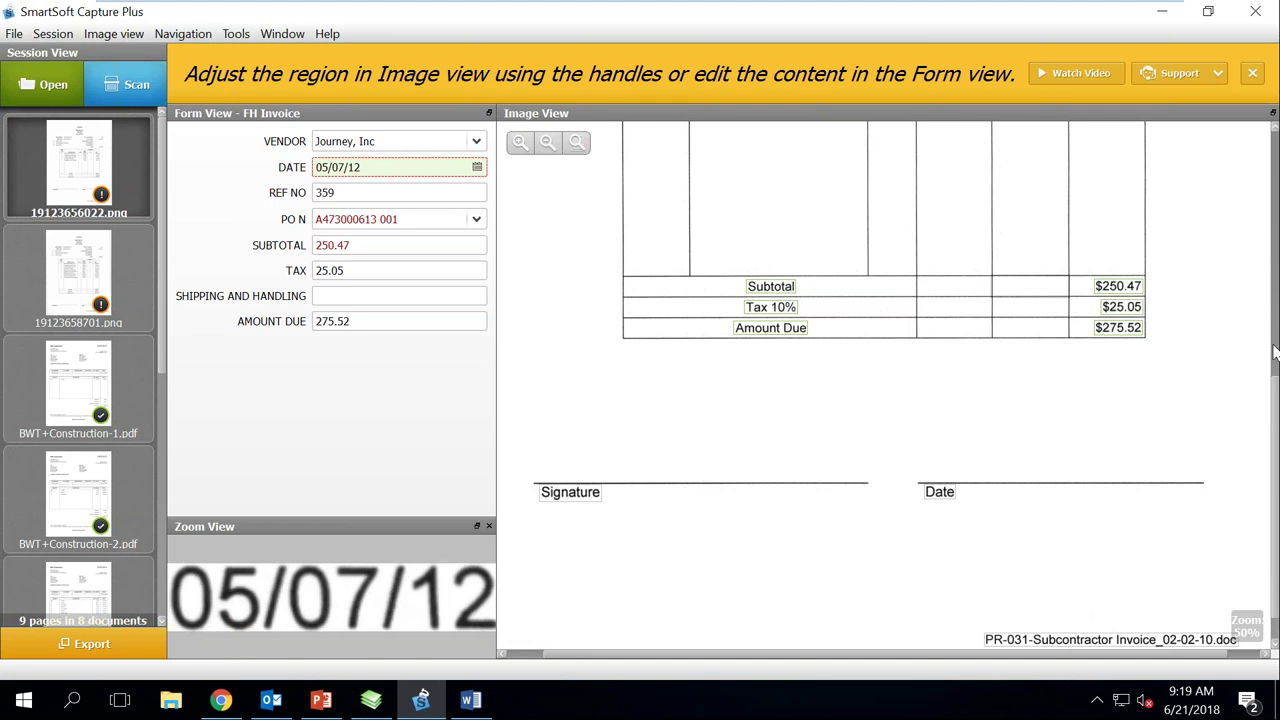
pyautogui.scroll(5, 928, 290)
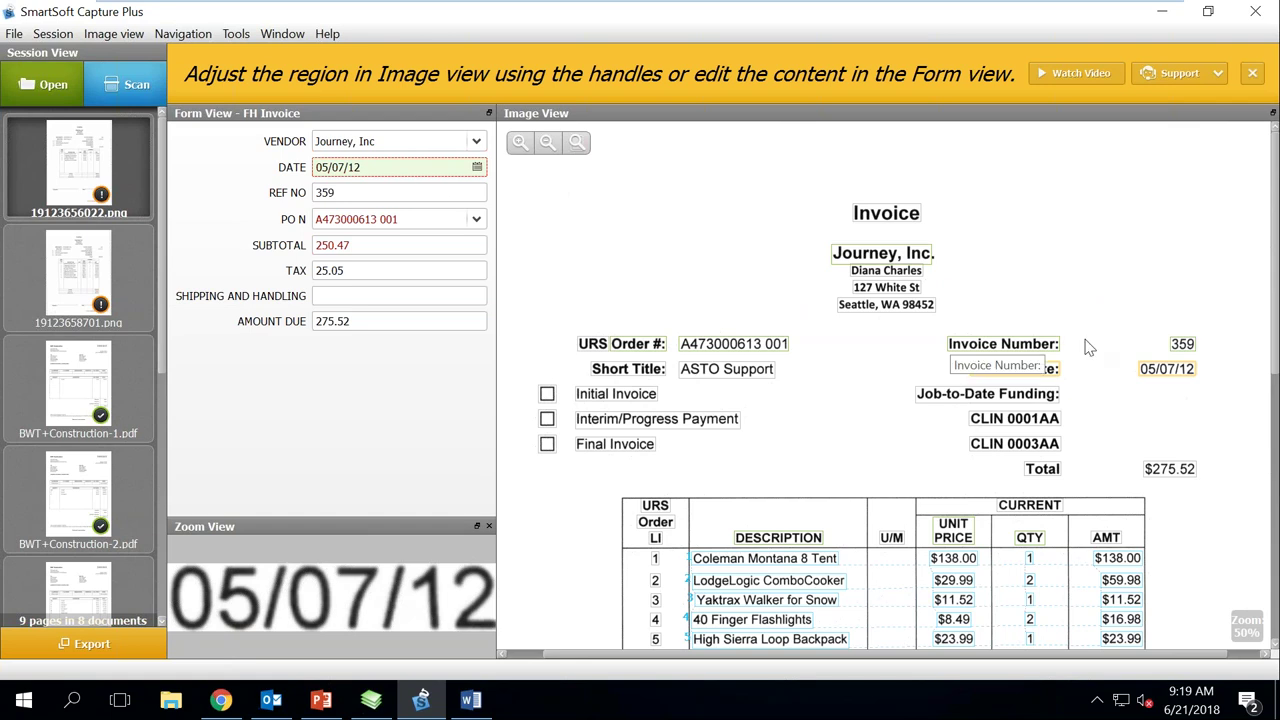
pyautogui.click(409, 193)
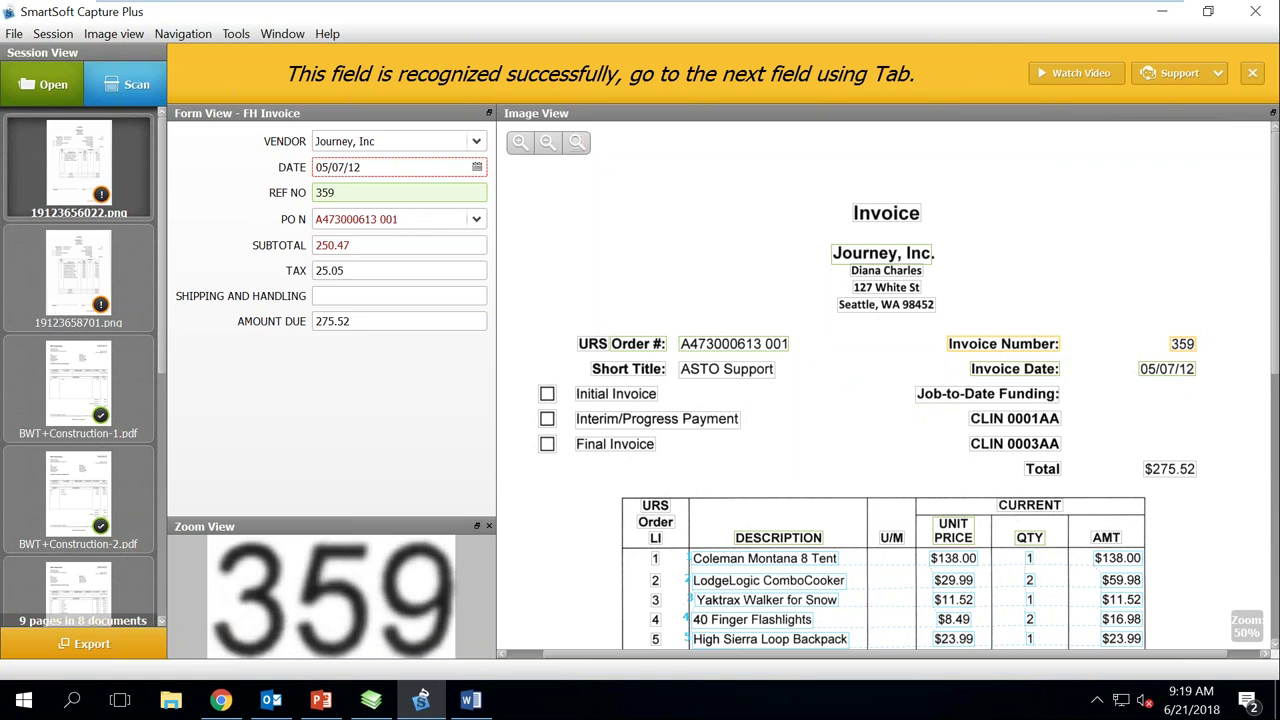
pyautogui.press('Tab')
pyautogui.write('0.00')
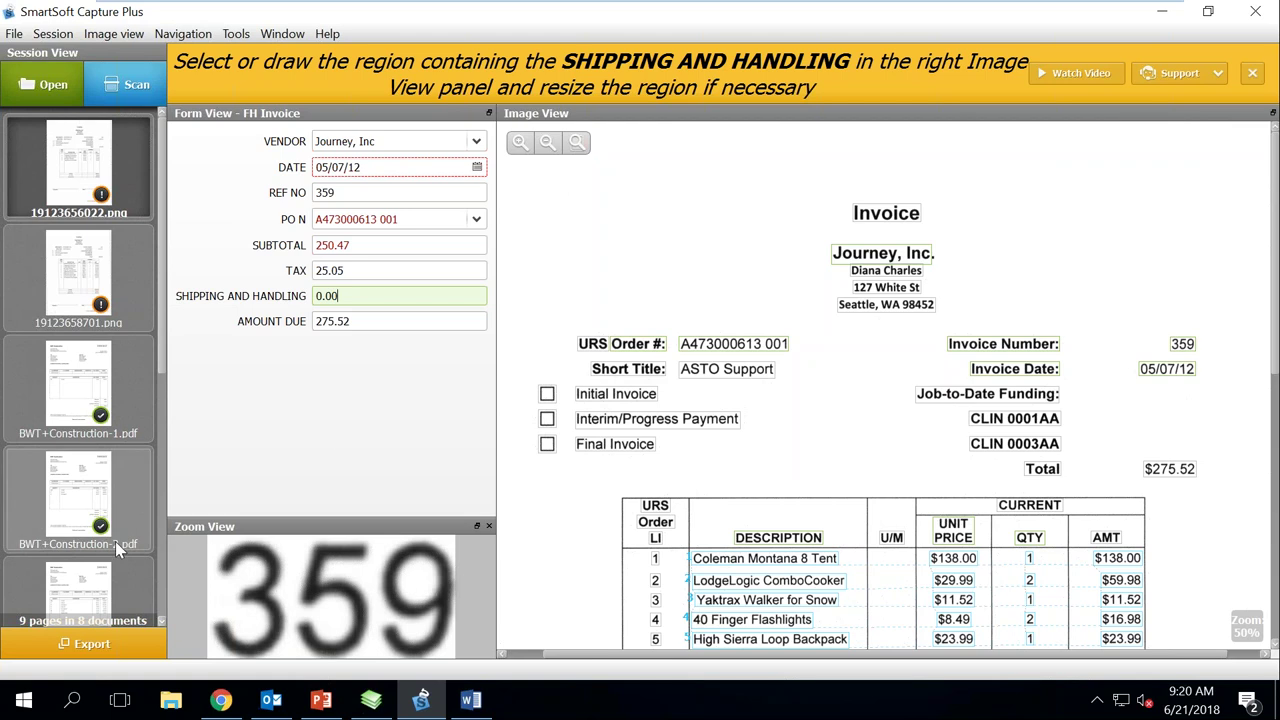
# Step: Export only the validated documents from the scanned session
pyautogui.click(74, 640)
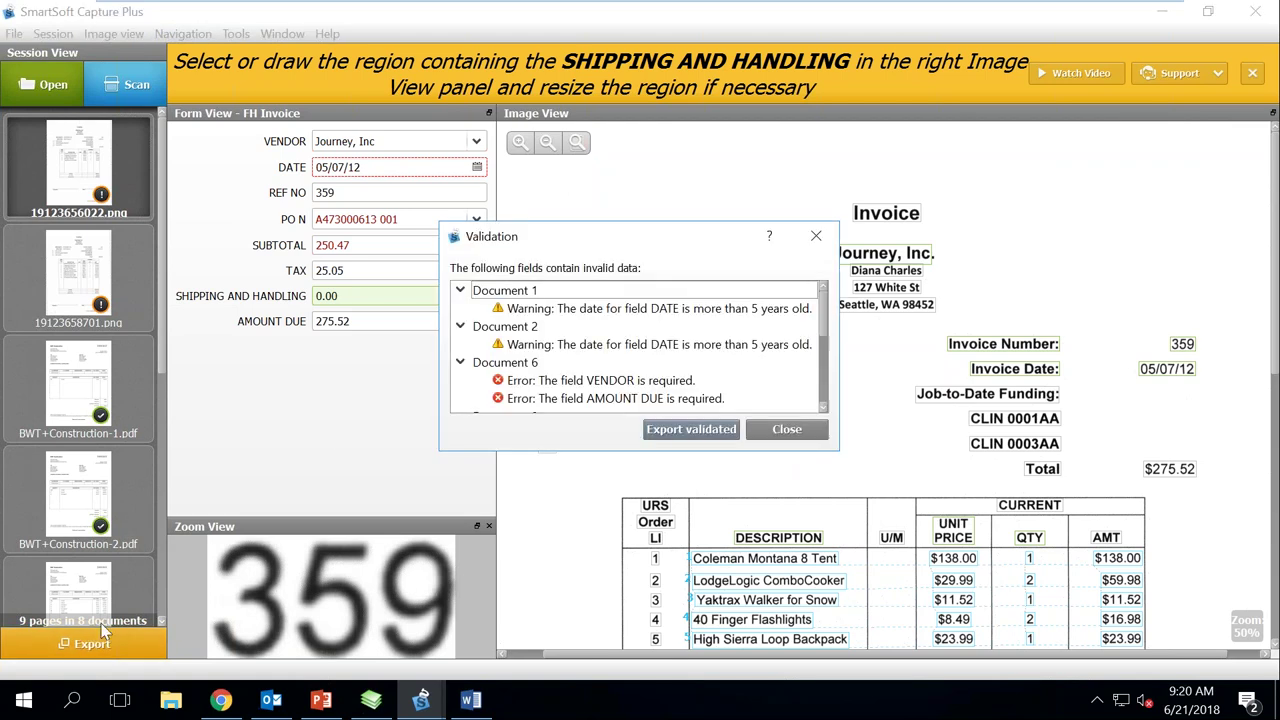
pyautogui.click(676, 430)
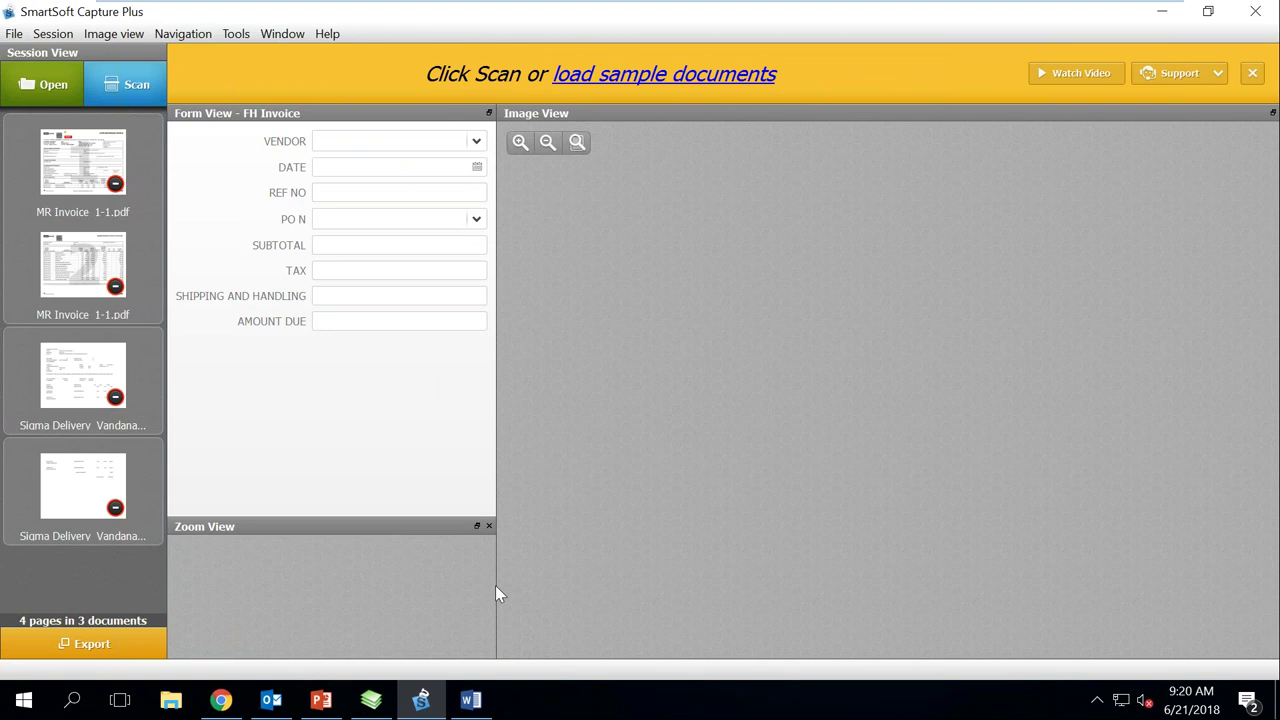
# Step: Switch to FileHold, collapse Human Resources, and open the SSC Invoices folder under Accounting > Invoices
pyautogui.click(373, 706)
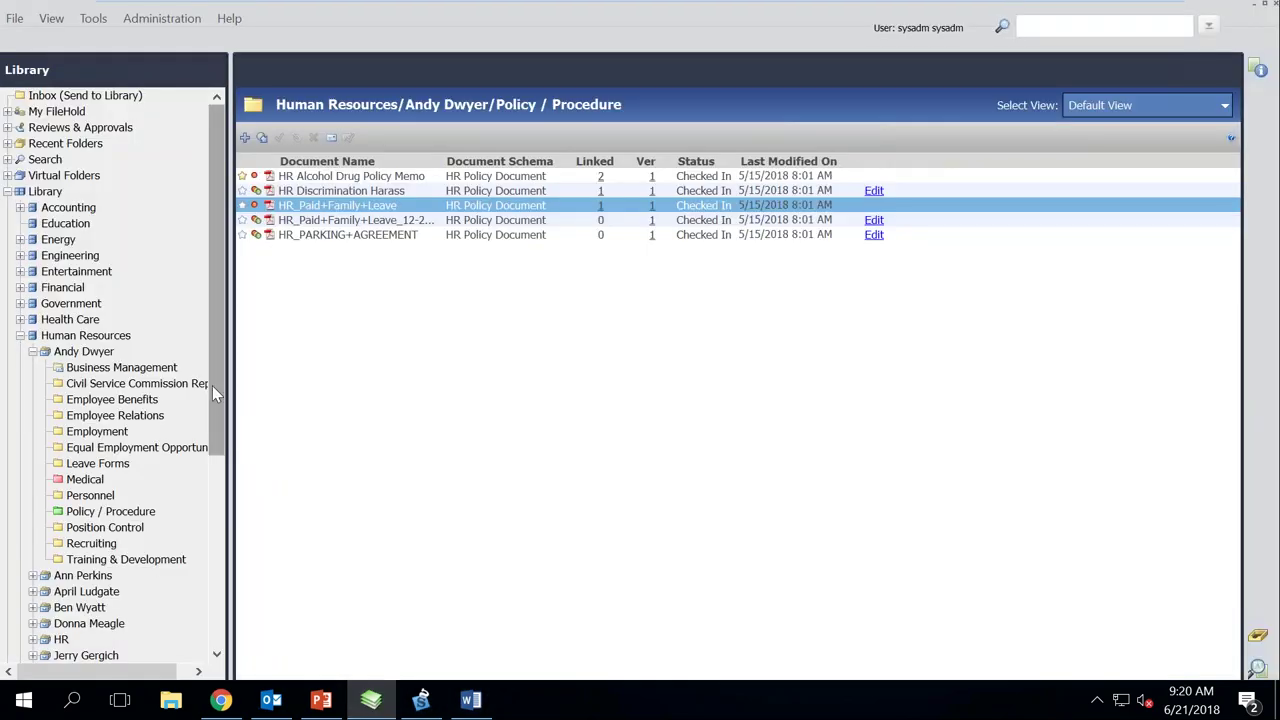
pyautogui.click(20, 335)
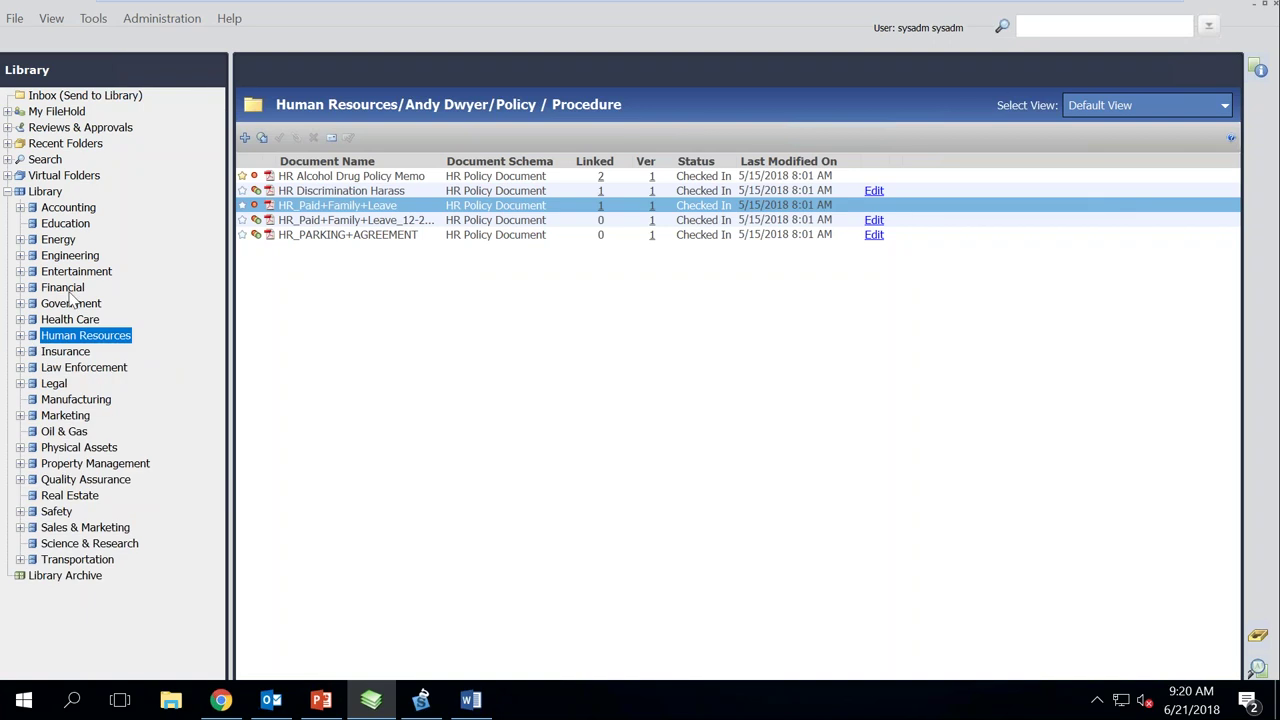
pyautogui.click(68, 210)
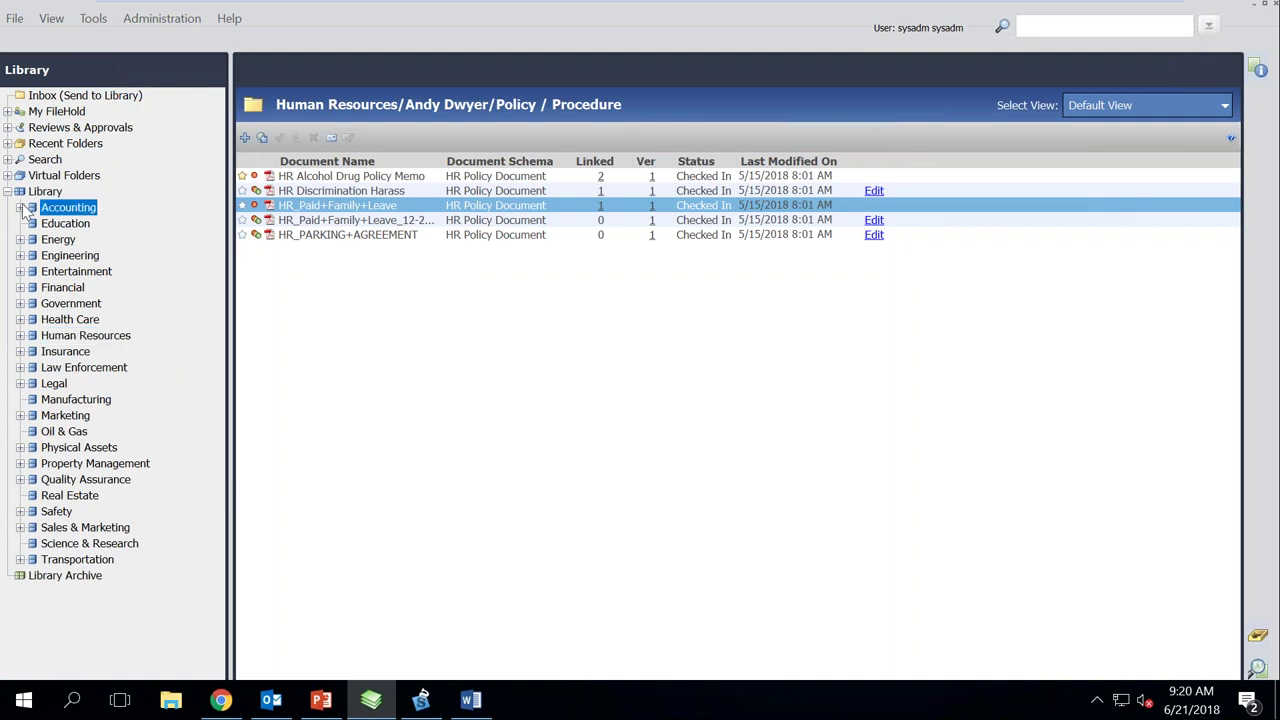
pyautogui.click(20, 207)
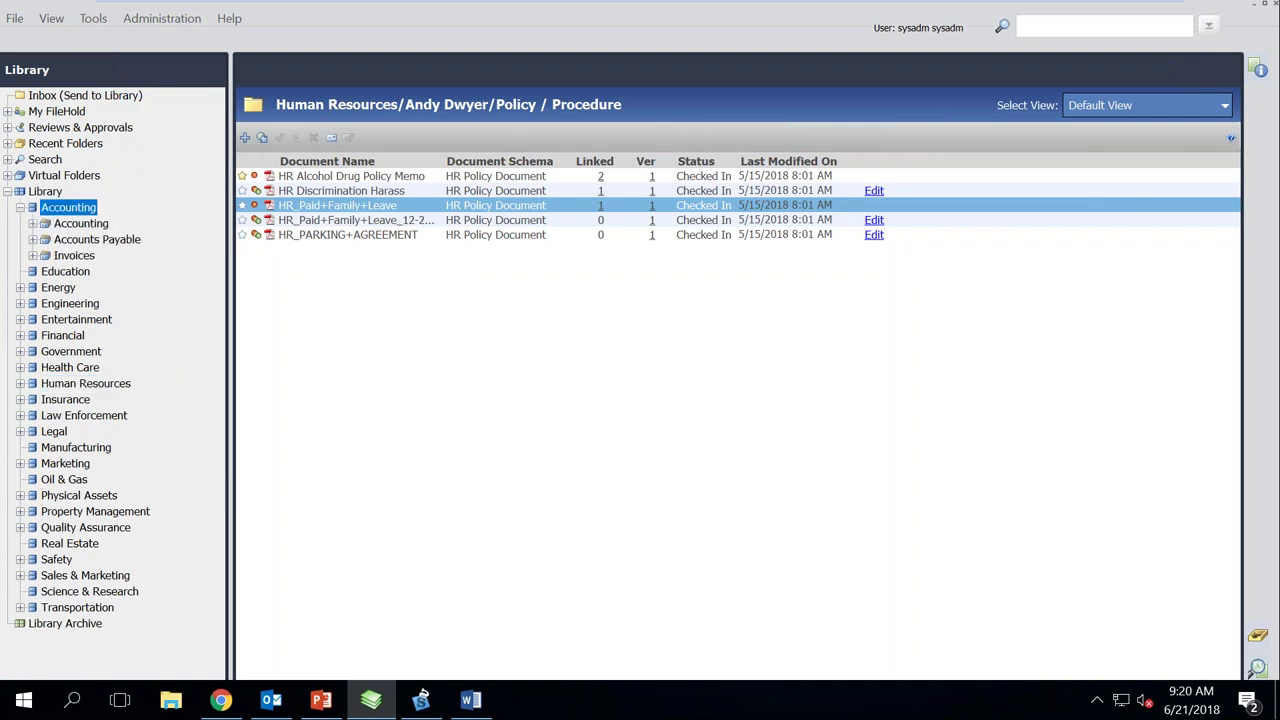
pyautogui.click(34, 256)
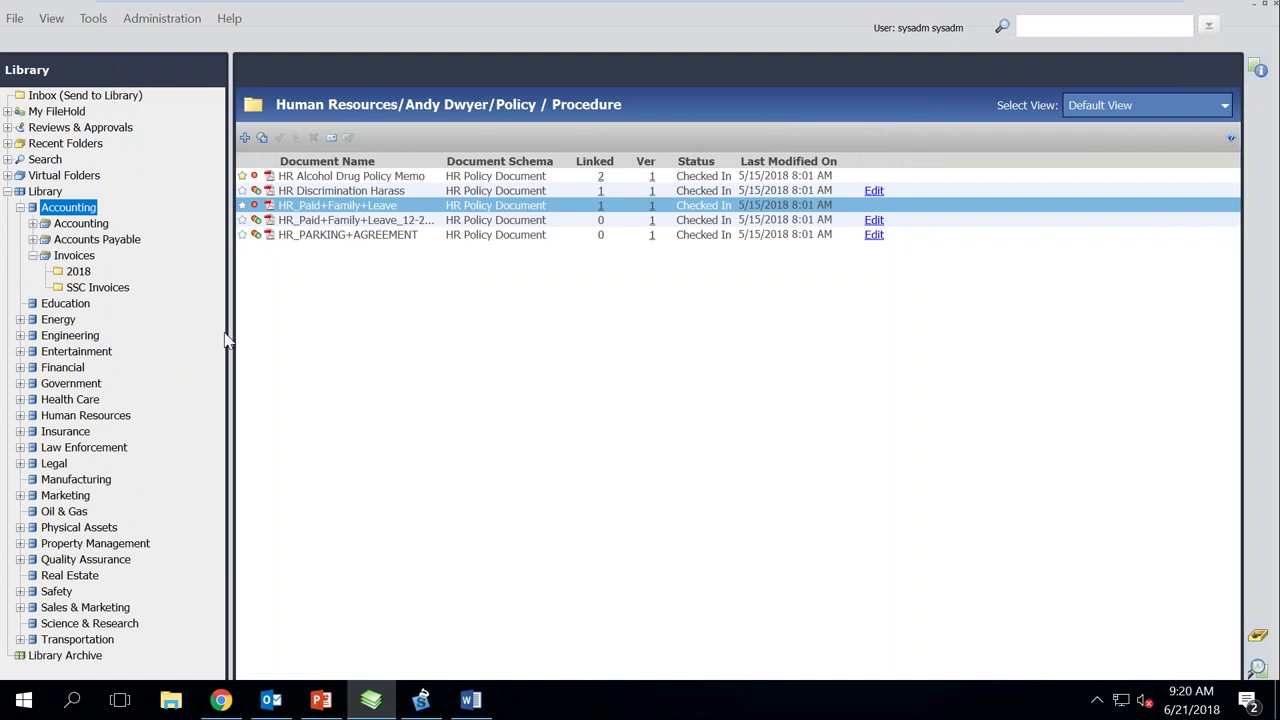
pyautogui.click(97, 289)
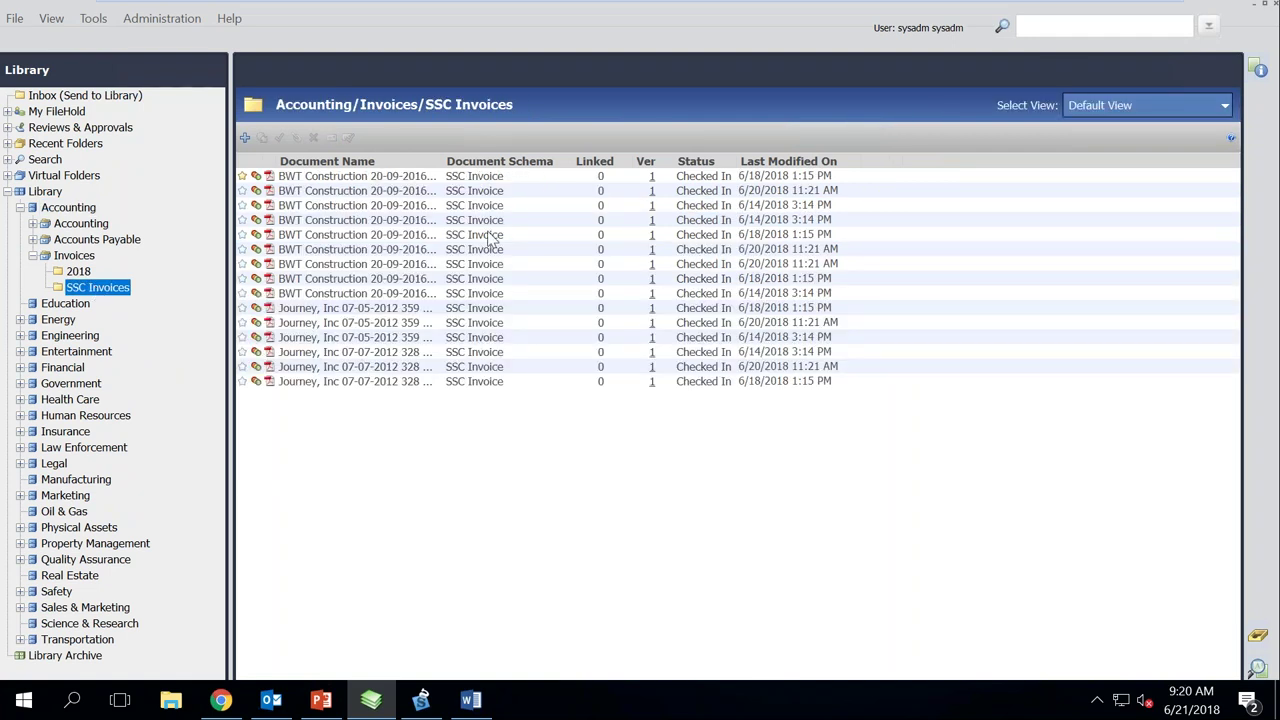
# Step: Widen the Document Name column to show full names and select the Journey, Inc 07-05-2012 invoice modified 6/20/2018 11:21 AM
pyautogui.click(443, 163)
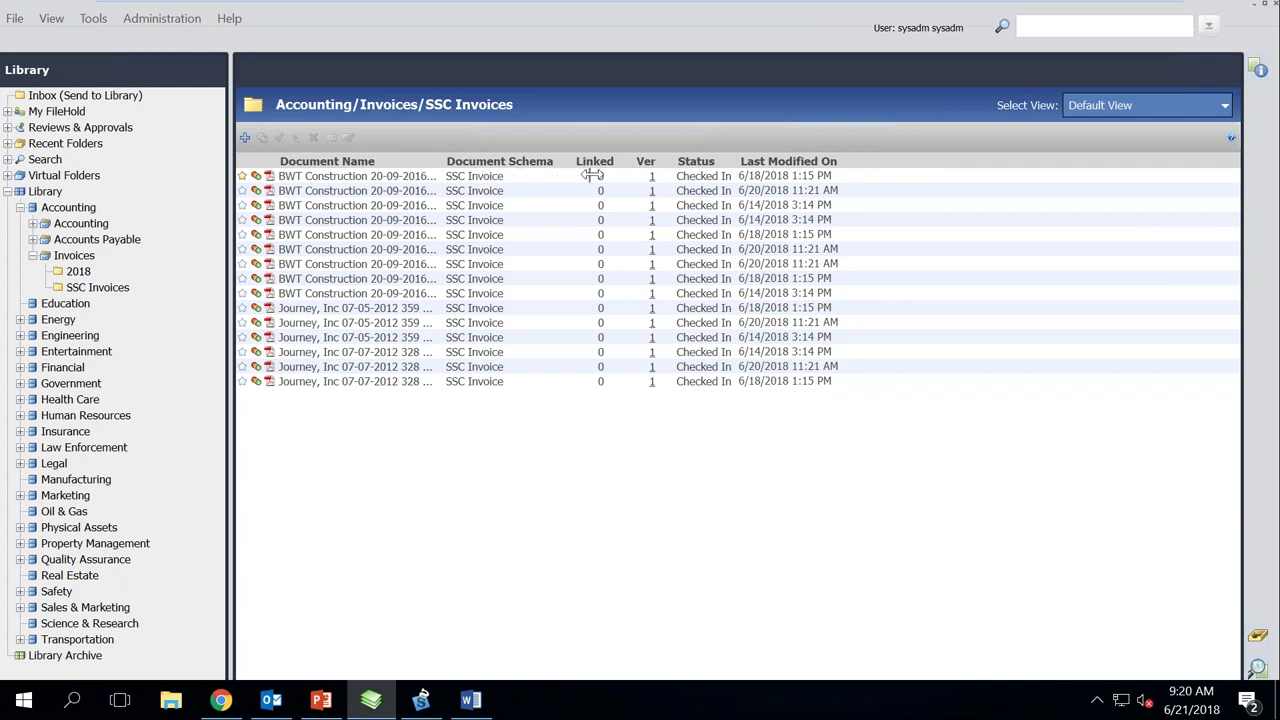
pyautogui.moveTo(592, 175); pyautogui.dragTo(592, 175)
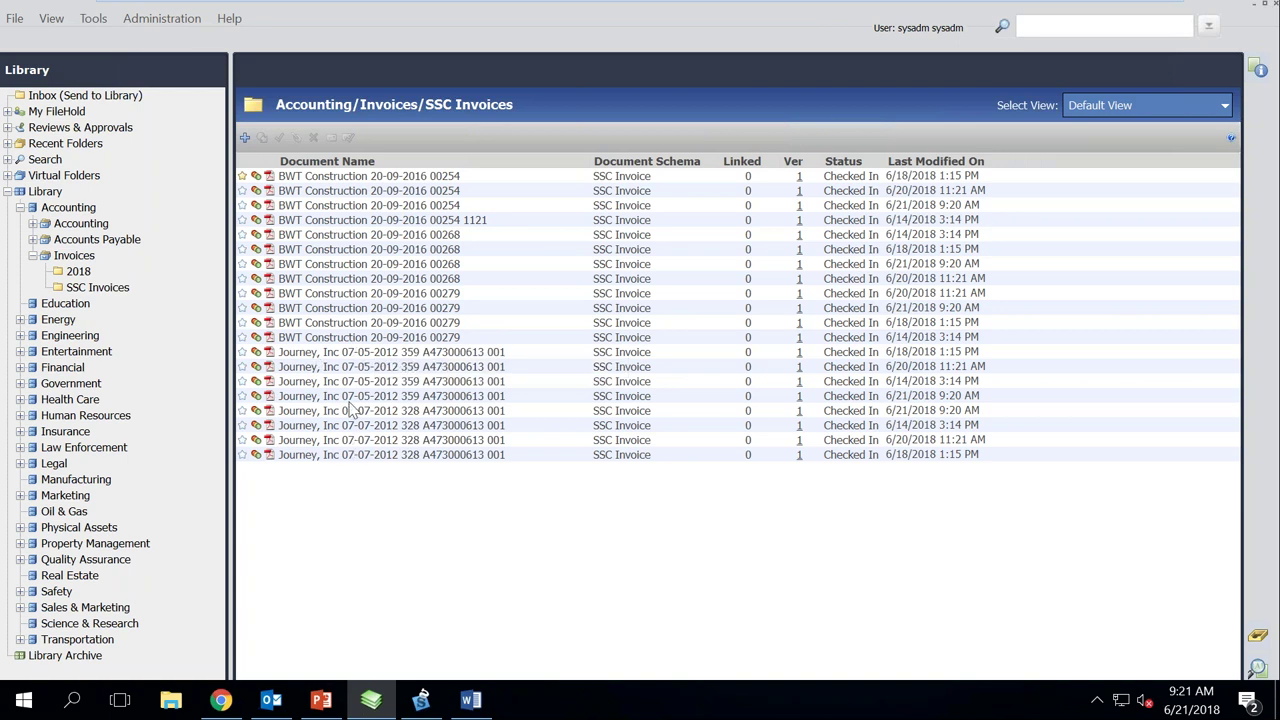
pyautogui.click(320, 367)
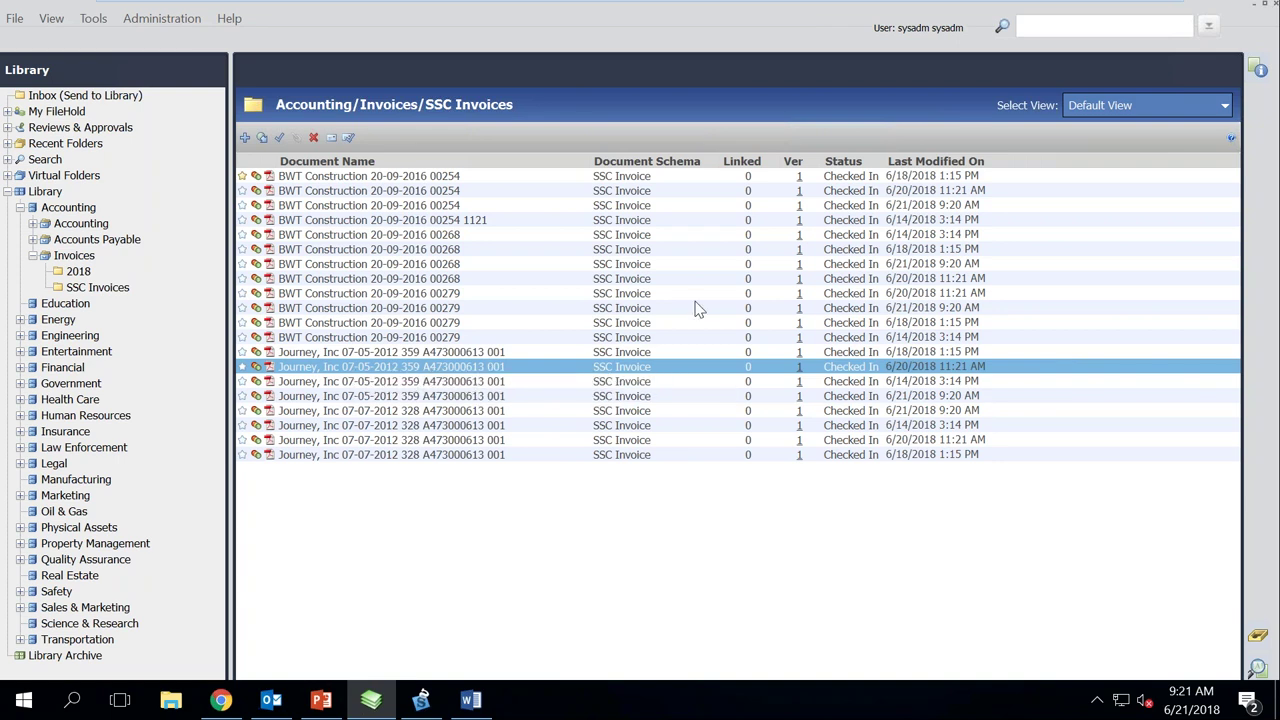
# Step: Show the selected Journey, Inc invoice's metadata, review its fields through SSC Amount Due, and narrow the metadata pane
pyautogui.click(1257, 70)
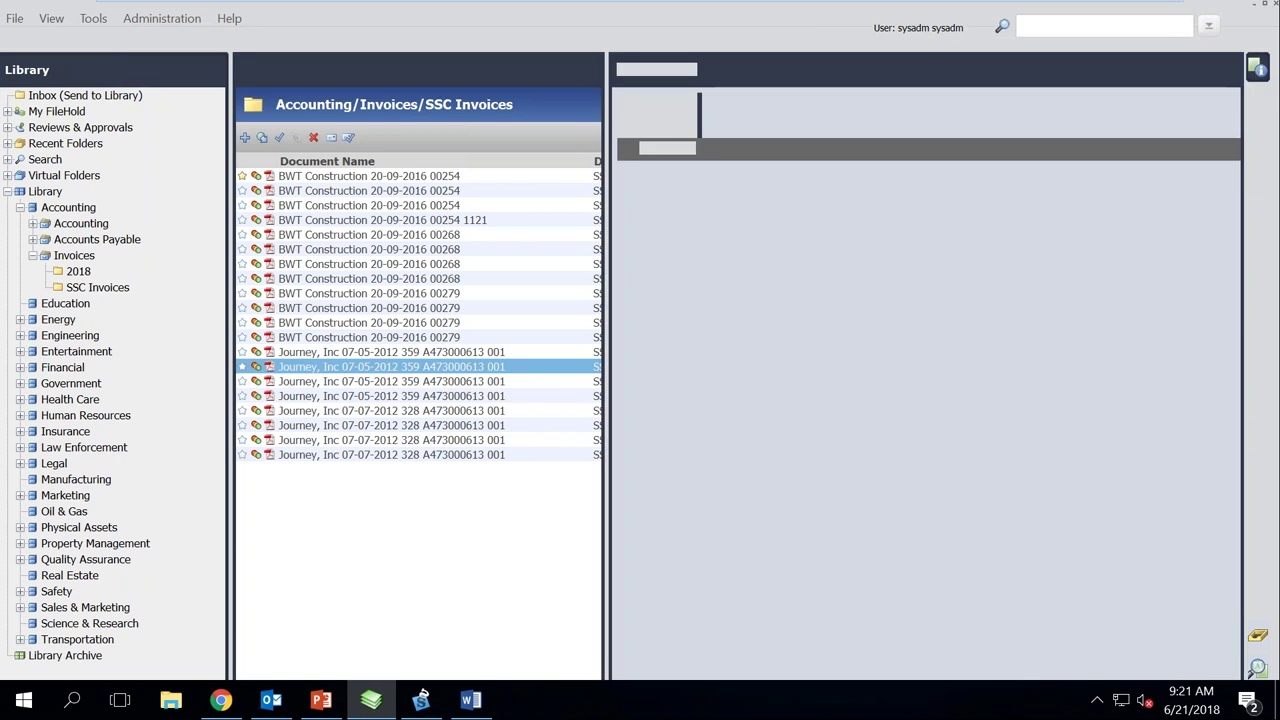
pyautogui.moveTo(606, 250); pyautogui.dragTo(790, 252)
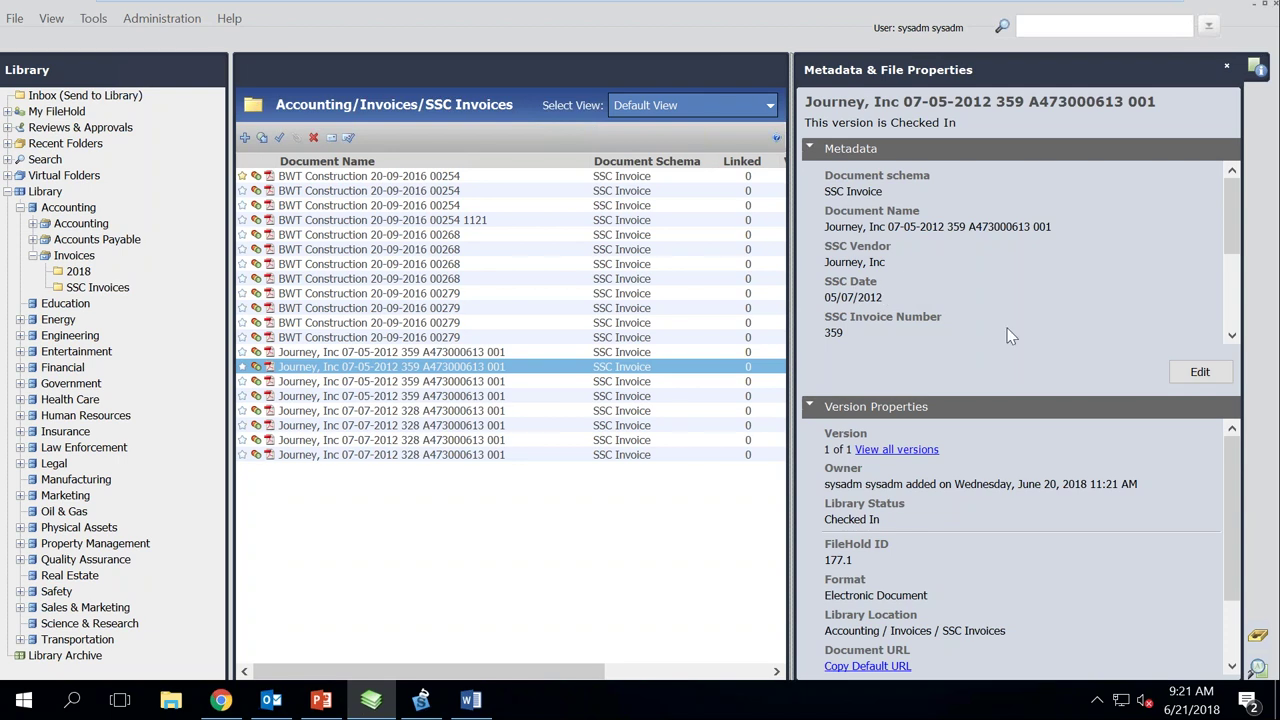
pyautogui.click(1233, 322)
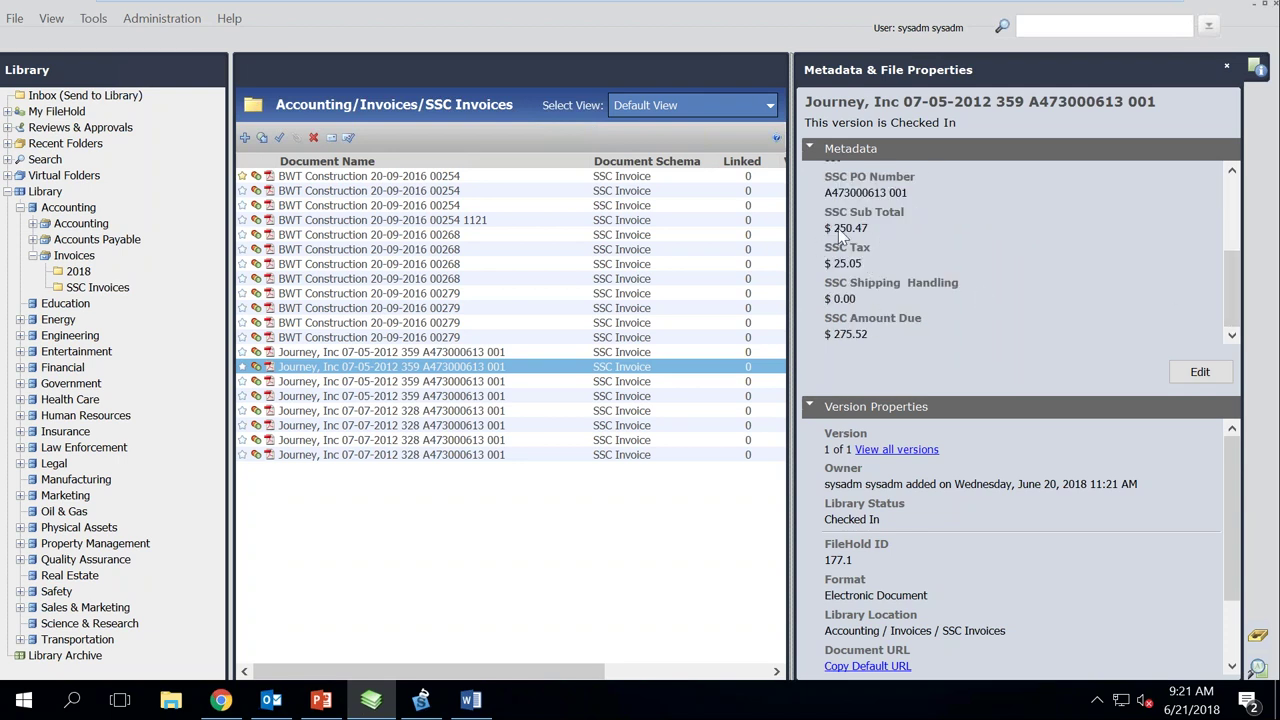
pyautogui.moveTo(797, 233); pyautogui.dragTo(866, 250)
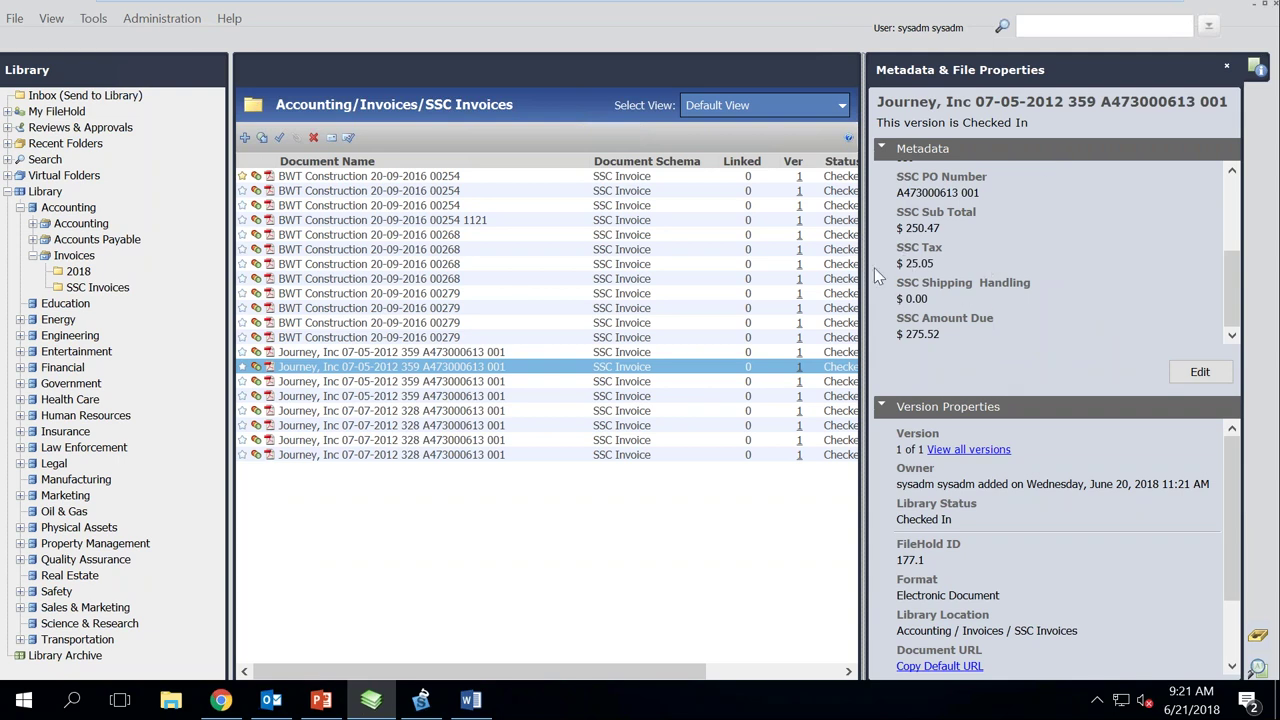
pyautogui.moveTo(868, 275); pyautogui.dragTo(927, 281)
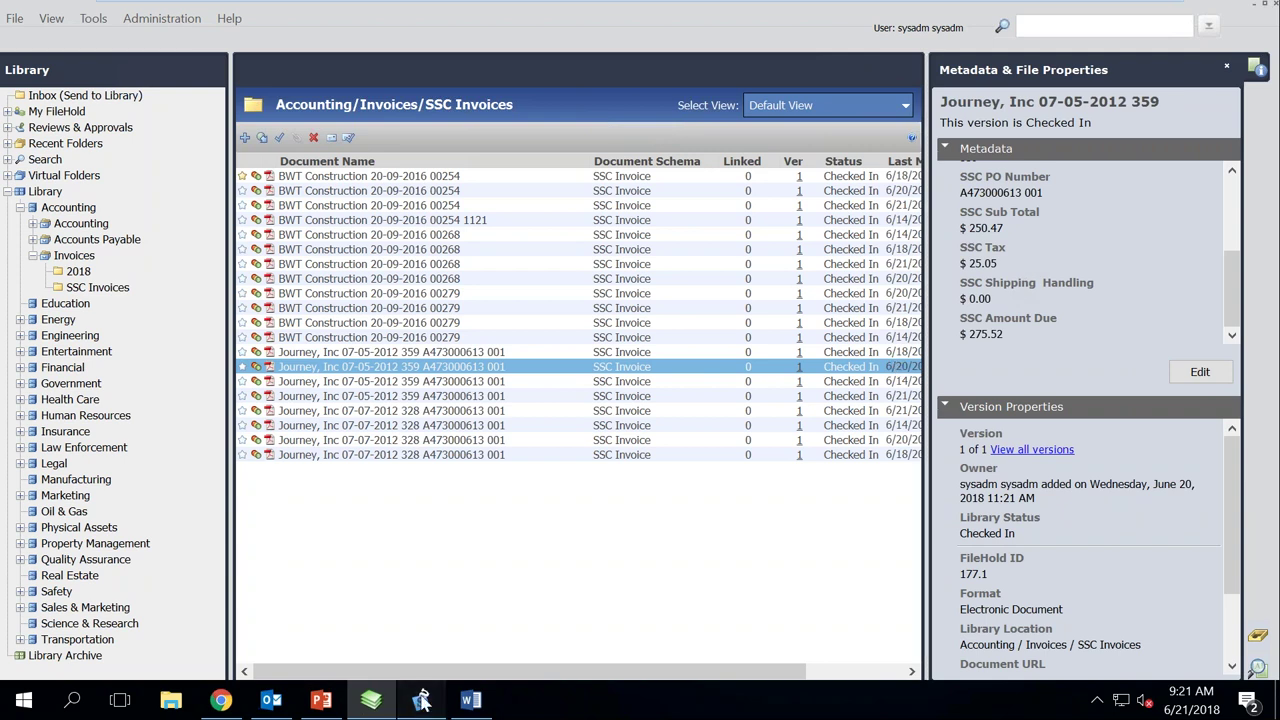
# Step: Minimize SmartSoft Capture Plus and open the FileHold Inbox with the Library tree collapsed and the metadata pane closed
pyautogui.click(421, 700)
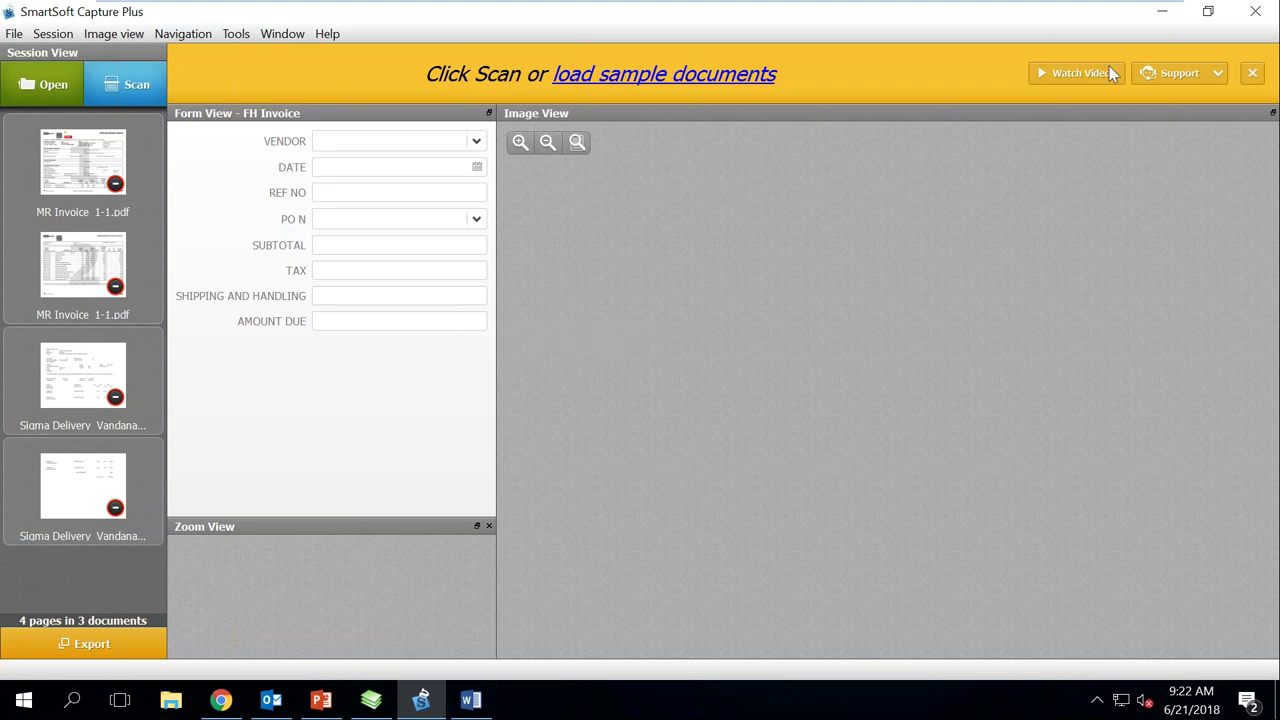
pyautogui.click(1163, 12)
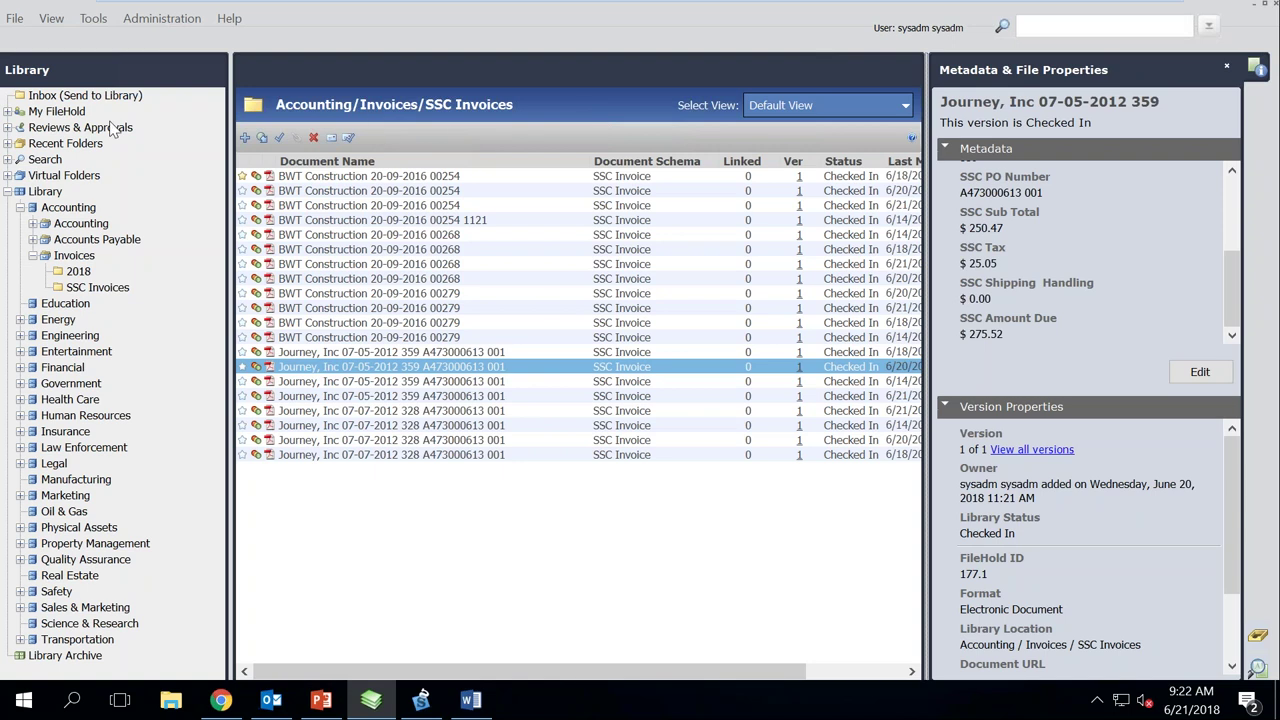
pyautogui.click(12, 207)
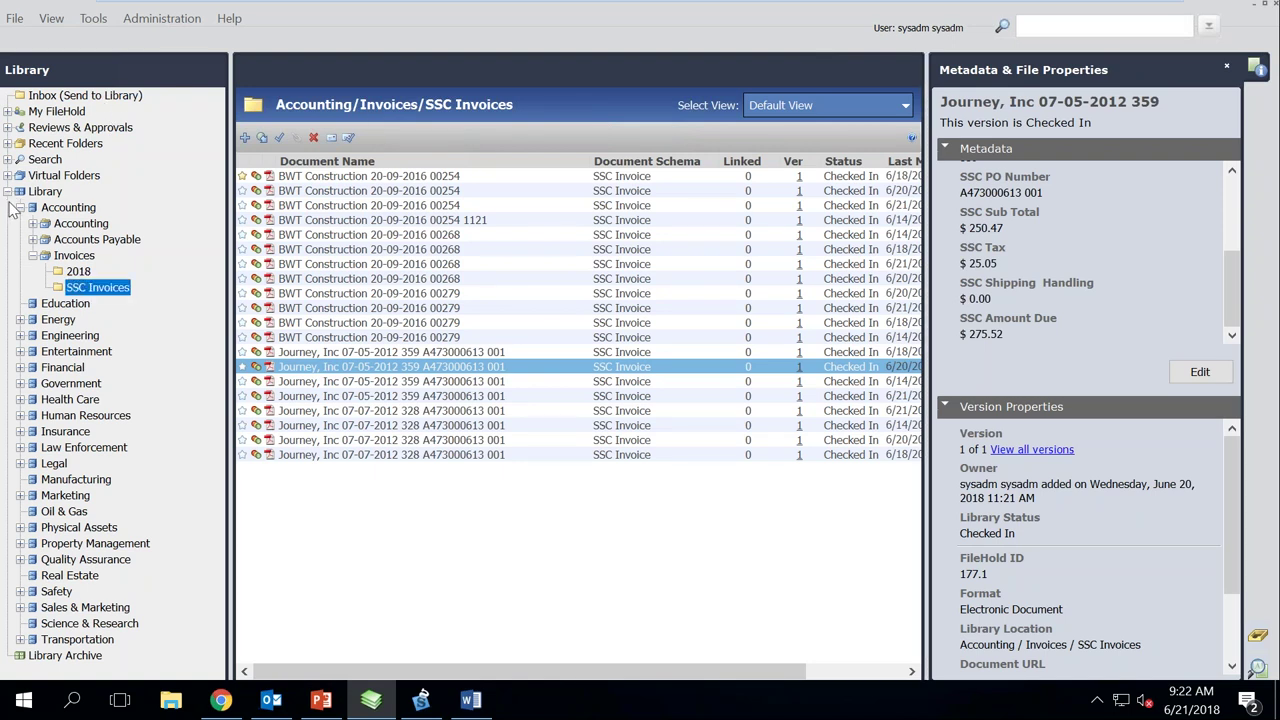
pyautogui.click(8, 191)
pyautogui.click(64, 95)
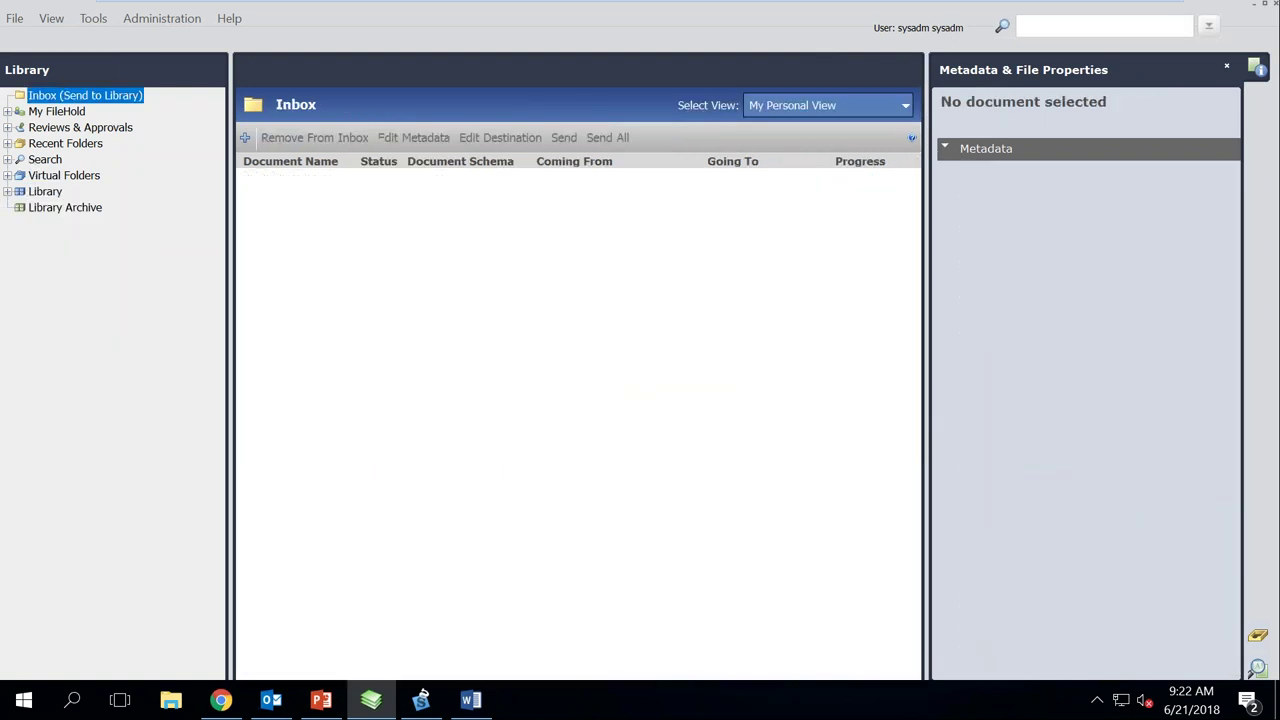
pyautogui.click(1227, 68)
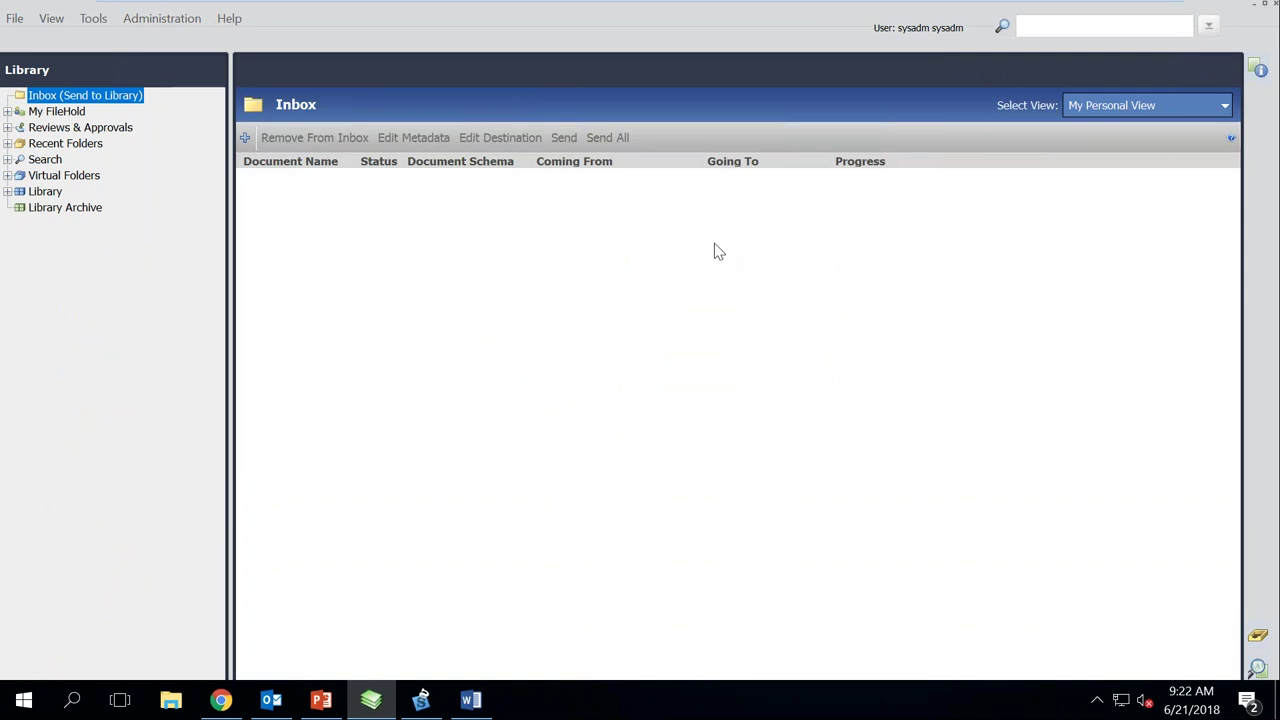
# Step: Add the files from the desktop's Sample Documents folder to the Inbox
pyautogui.click(245, 137)
pyautogui.moveTo(384, 400); pyautogui.dragTo(248, 178)
pyautogui.click(791, 507)
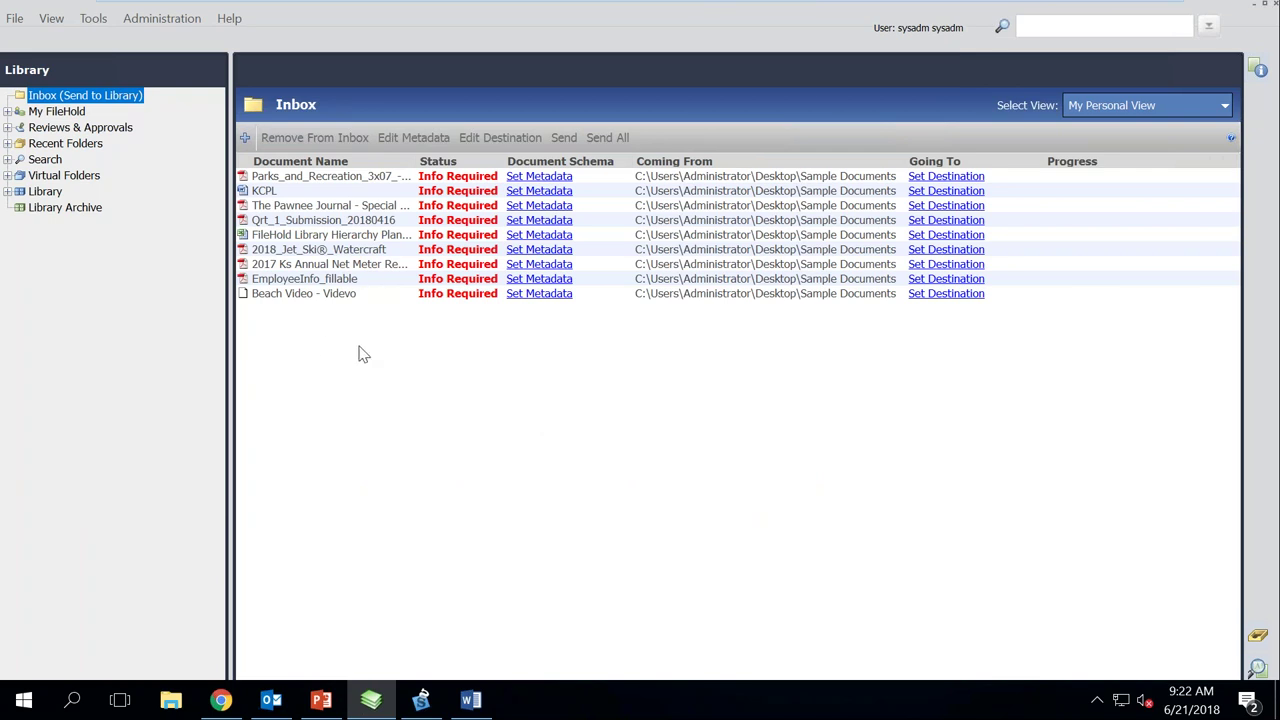
# Step: Preview the Pawnee Journal and 2018_Jet_Ski®_Watercraft PDFs from the Inbox in Acrobat Reader, closing each one after viewing
pyautogui.doubleClick(303, 208)
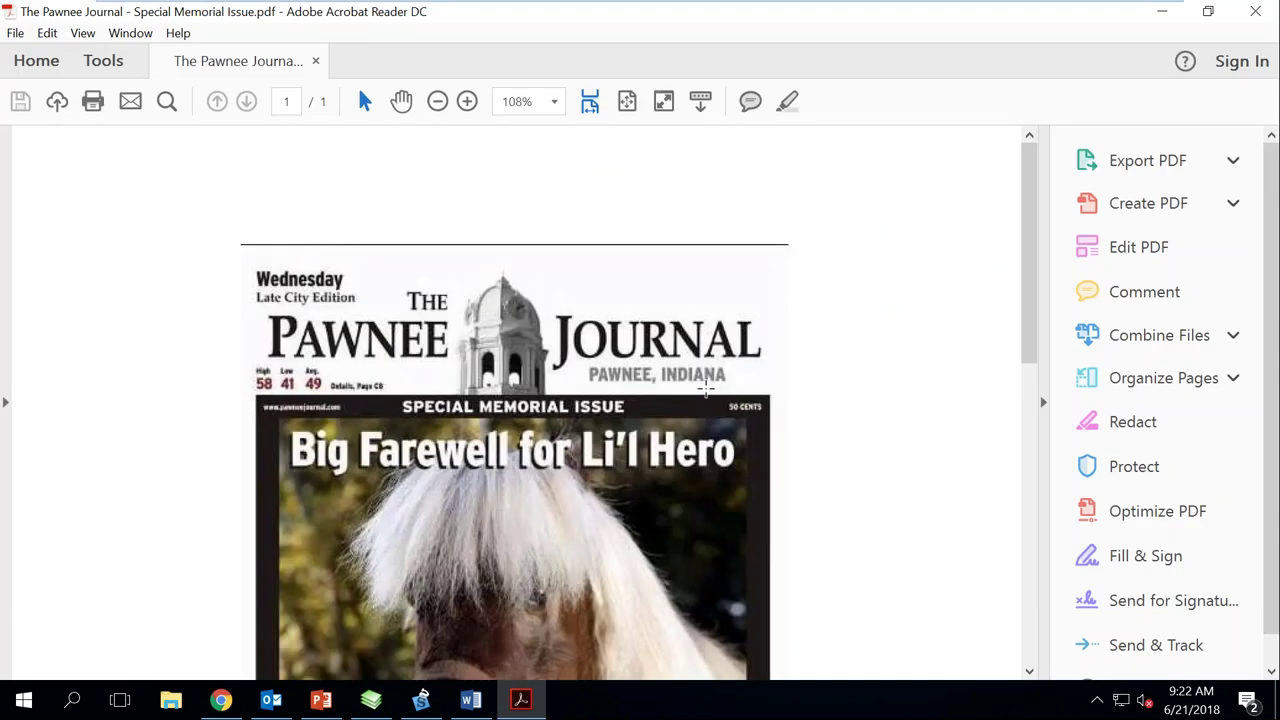
pyautogui.moveTo(1030, 278); pyautogui.dragTo(1030, 323)
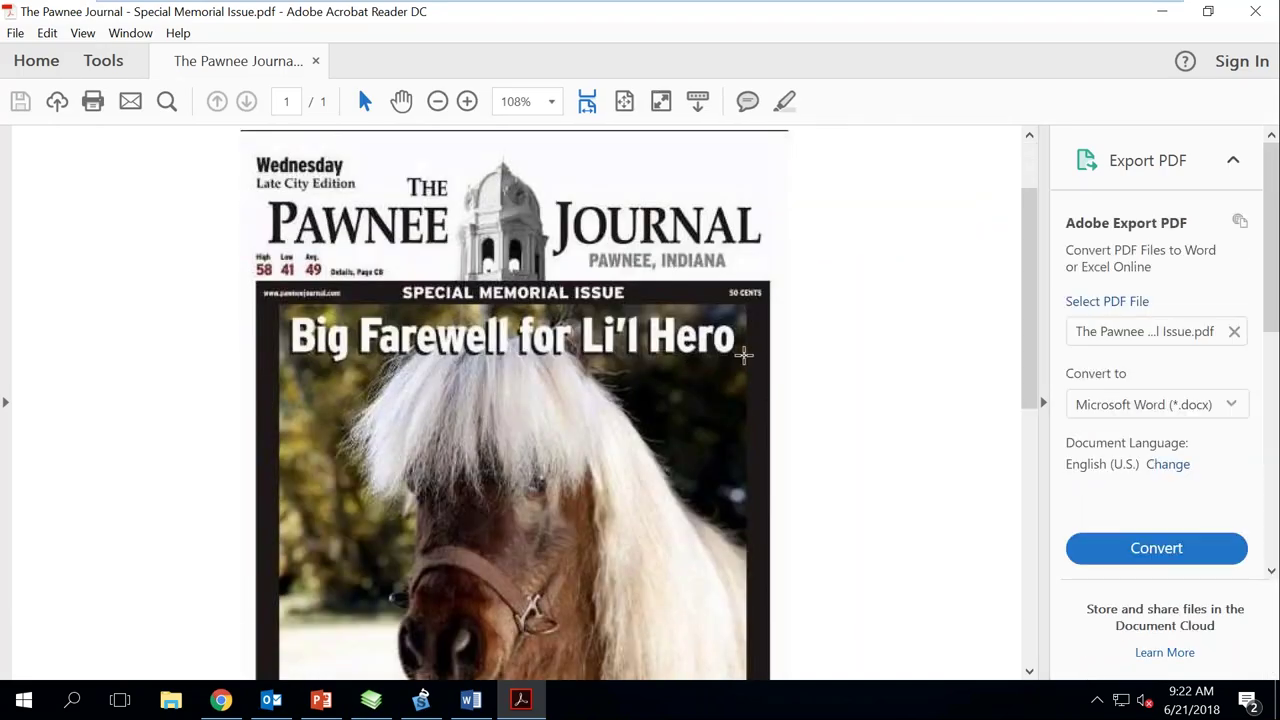
pyautogui.click(1255, 11)
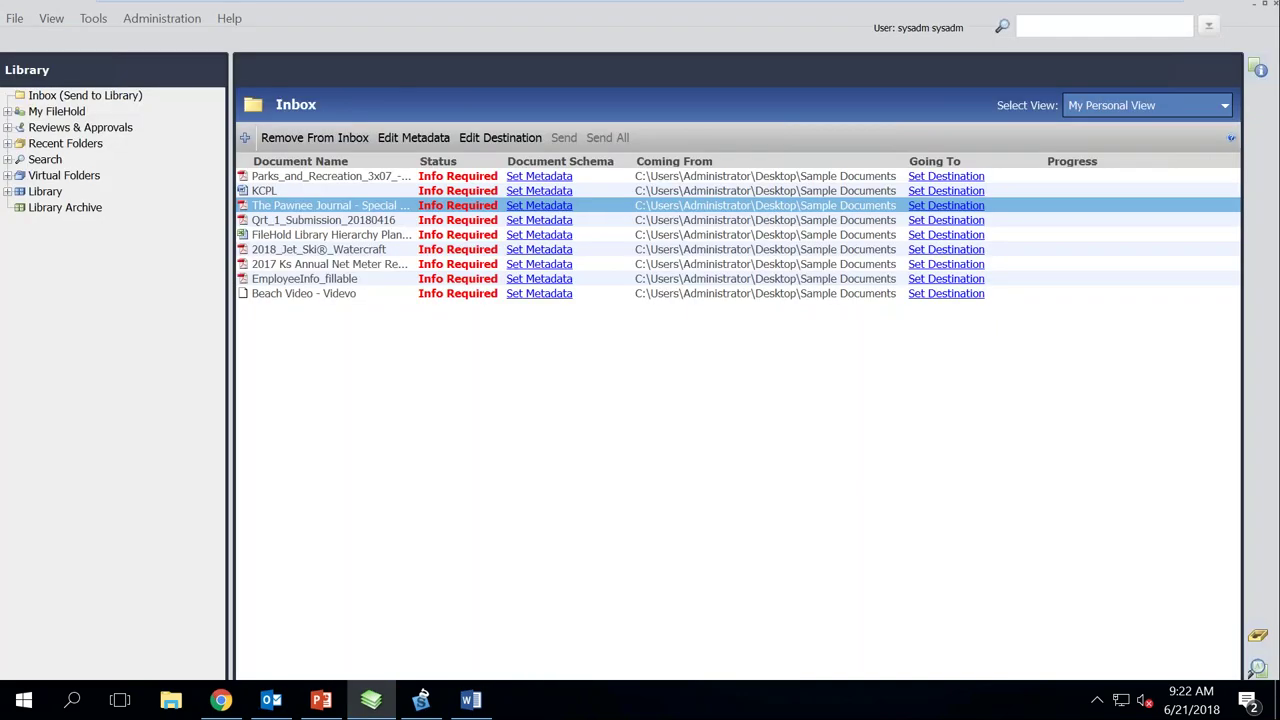
pyautogui.doubleClick(307, 252)
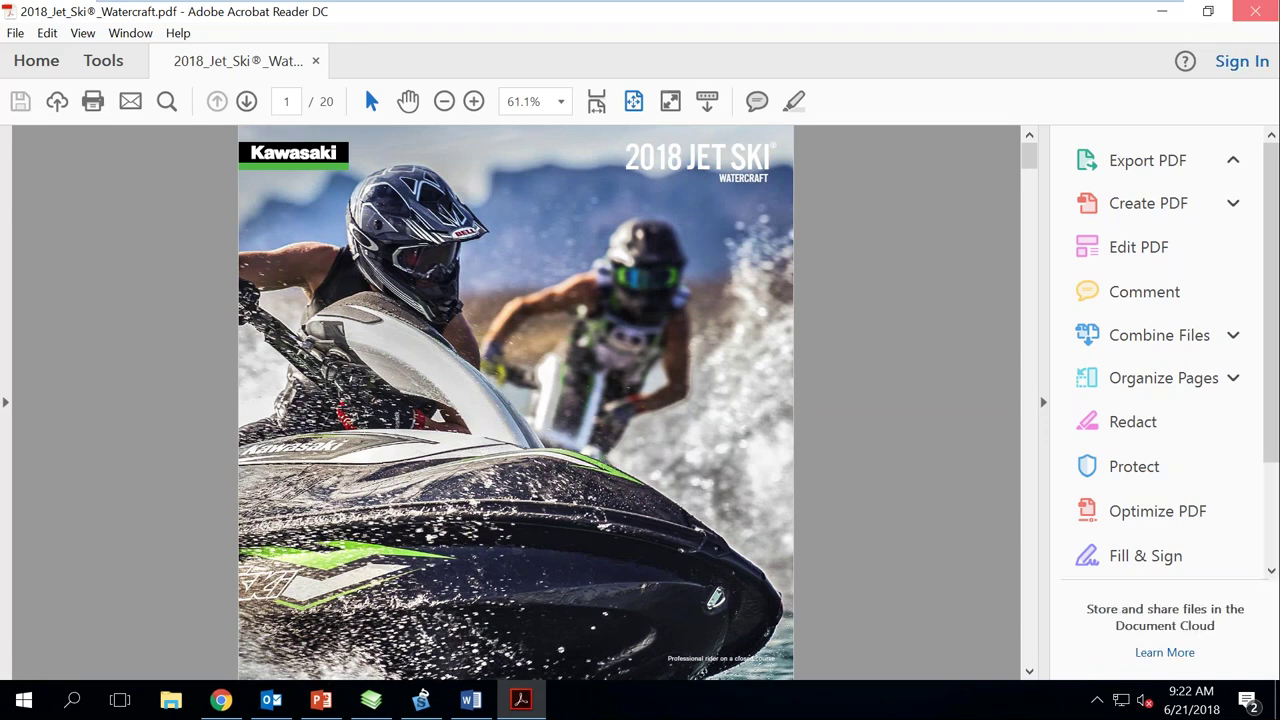
pyautogui.click(1255, 11)
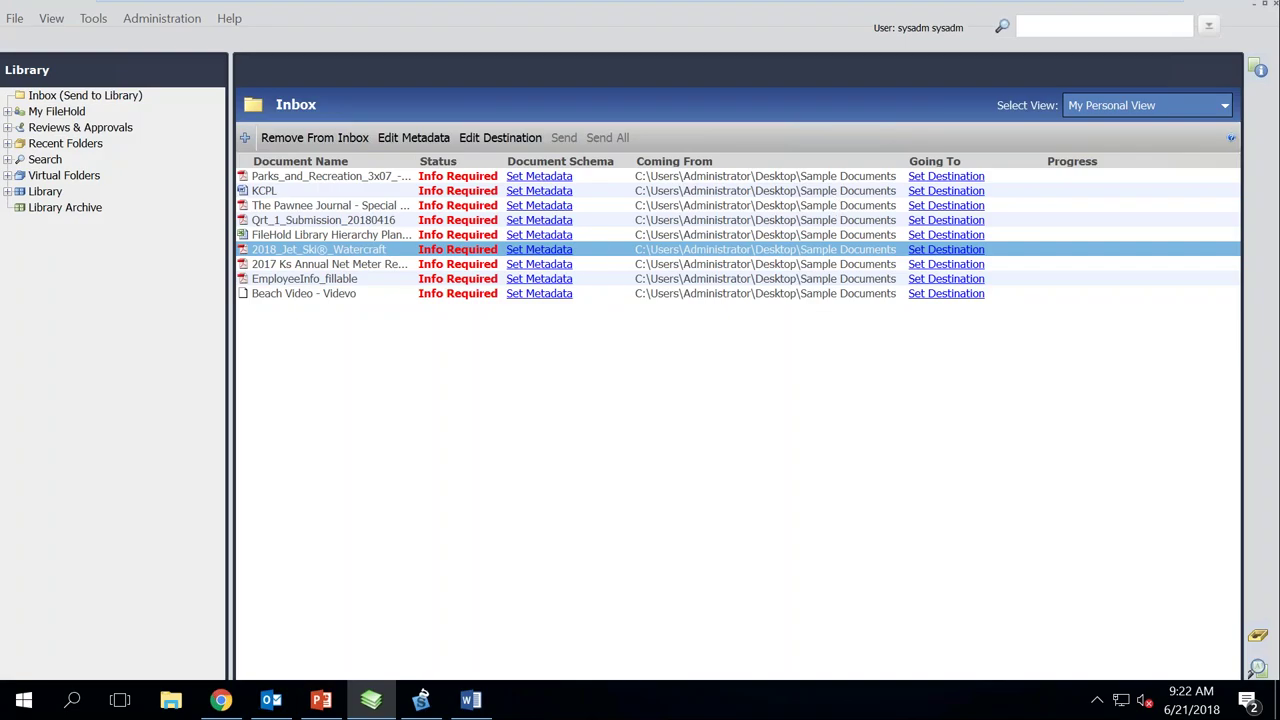
# Step: Try the Altman I9 and Anomatic Parts Drawings schemas on 2018_Jet_Ski®_Watercraft and check the Anomatic Part Type options
pyautogui.click(522, 250)
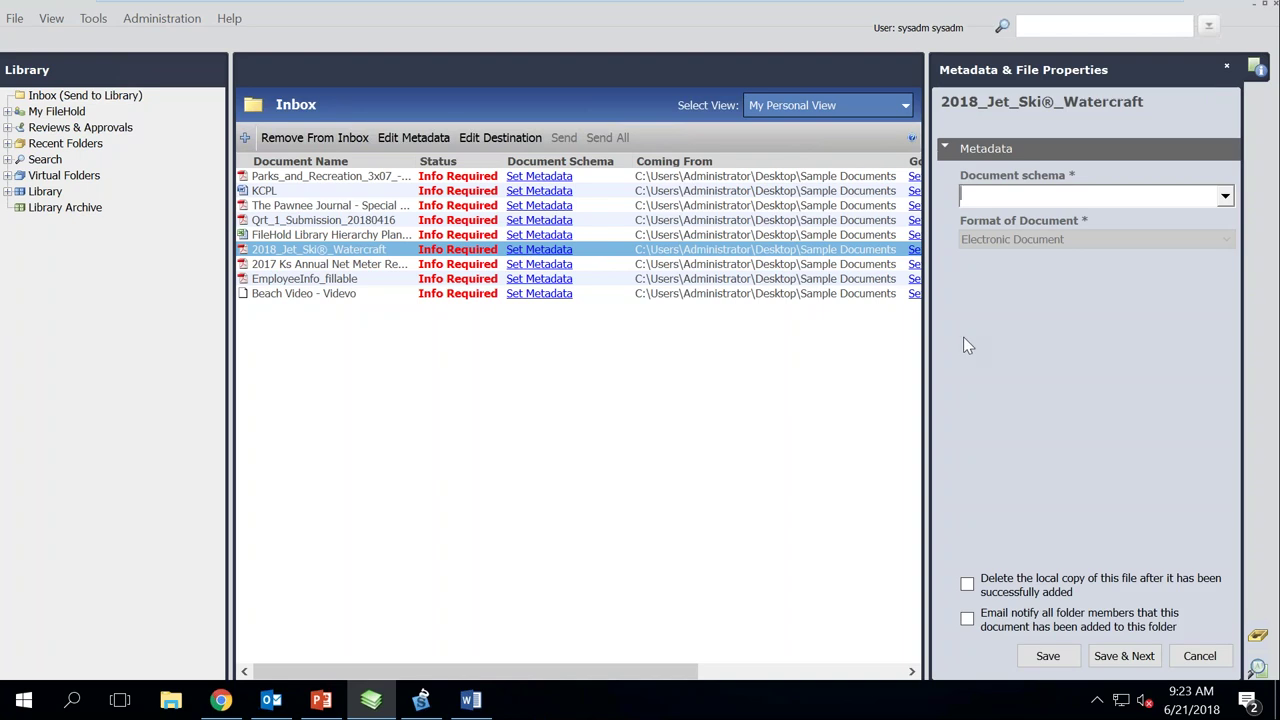
pyautogui.click(1226, 199)
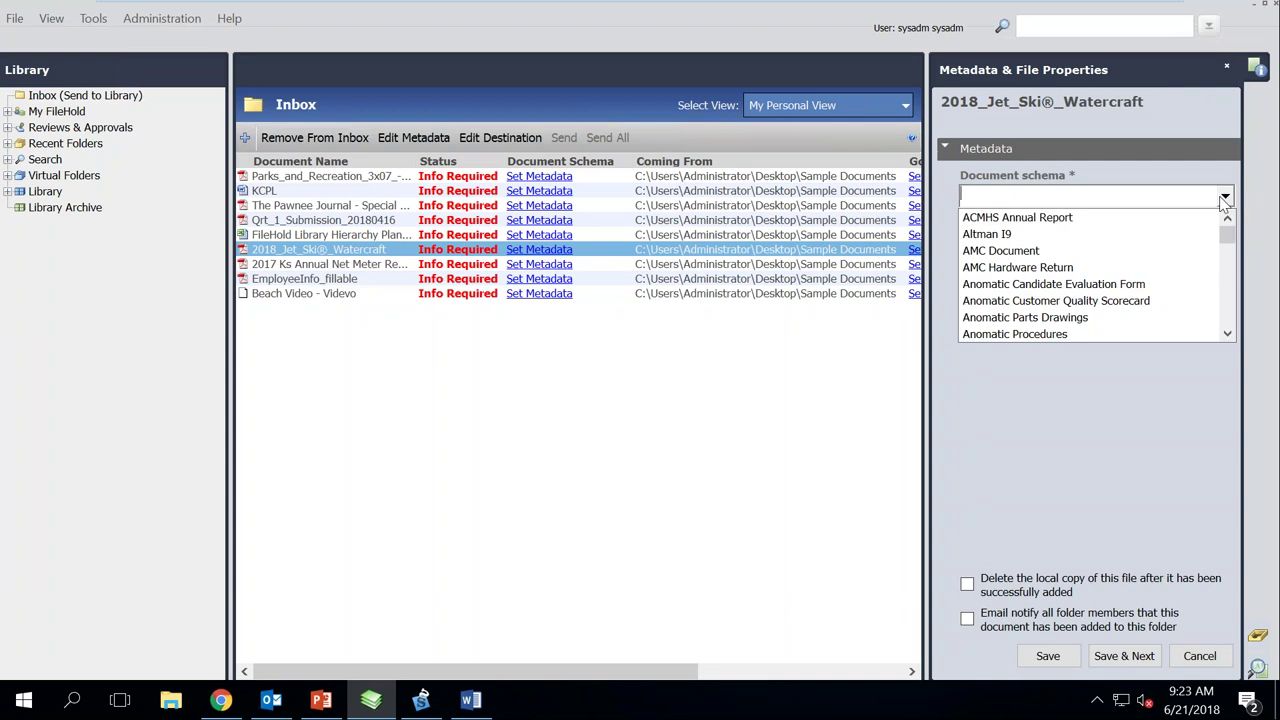
pyautogui.click(1117, 236)
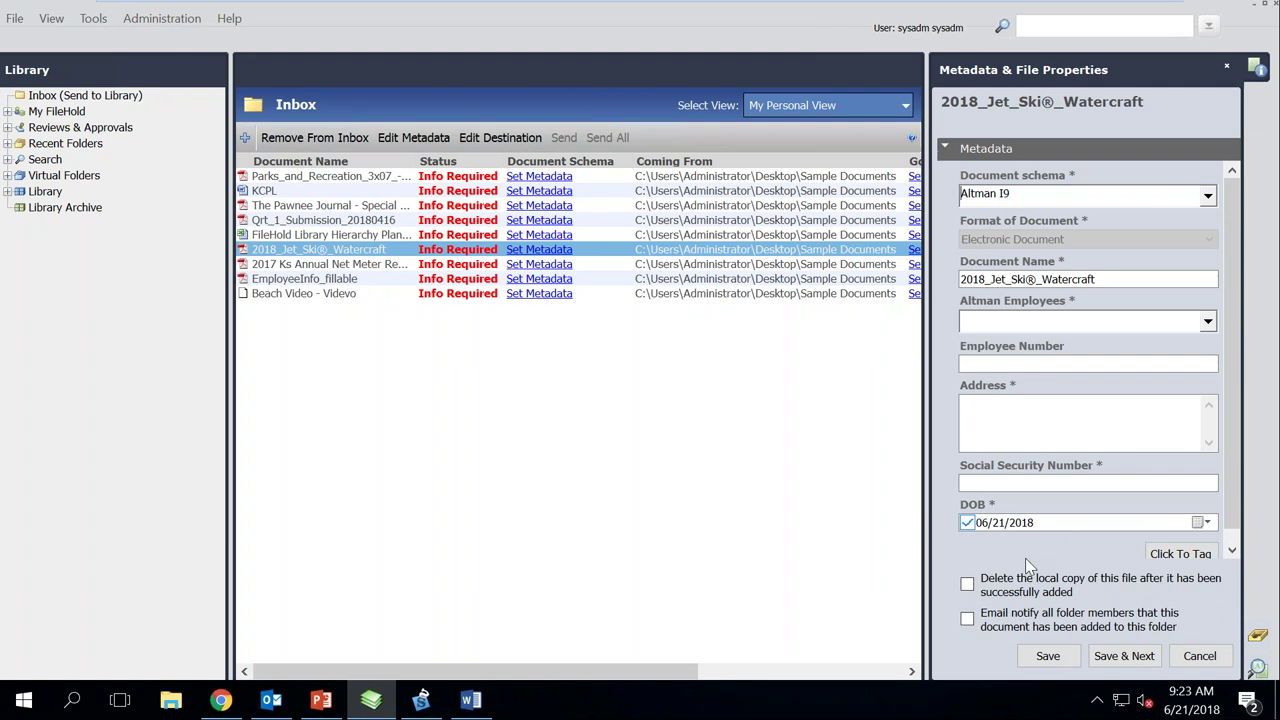
pyautogui.click(1208, 195)
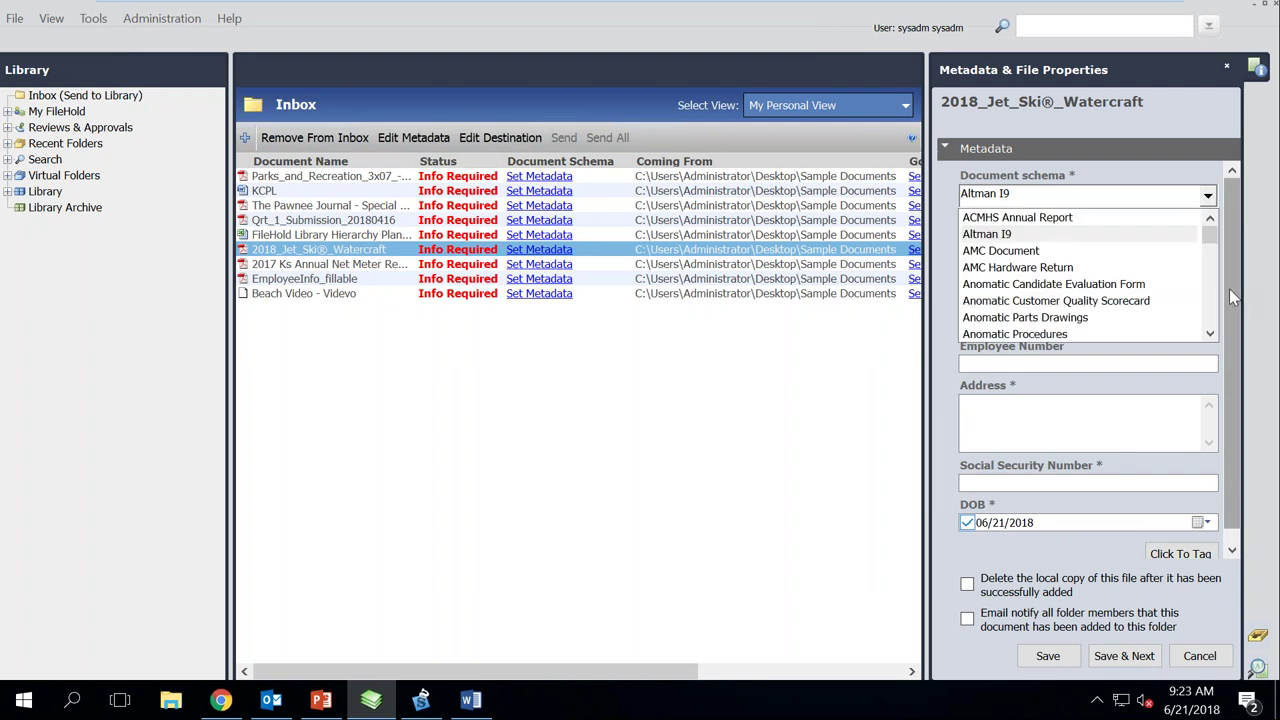
pyautogui.click(1105, 318)
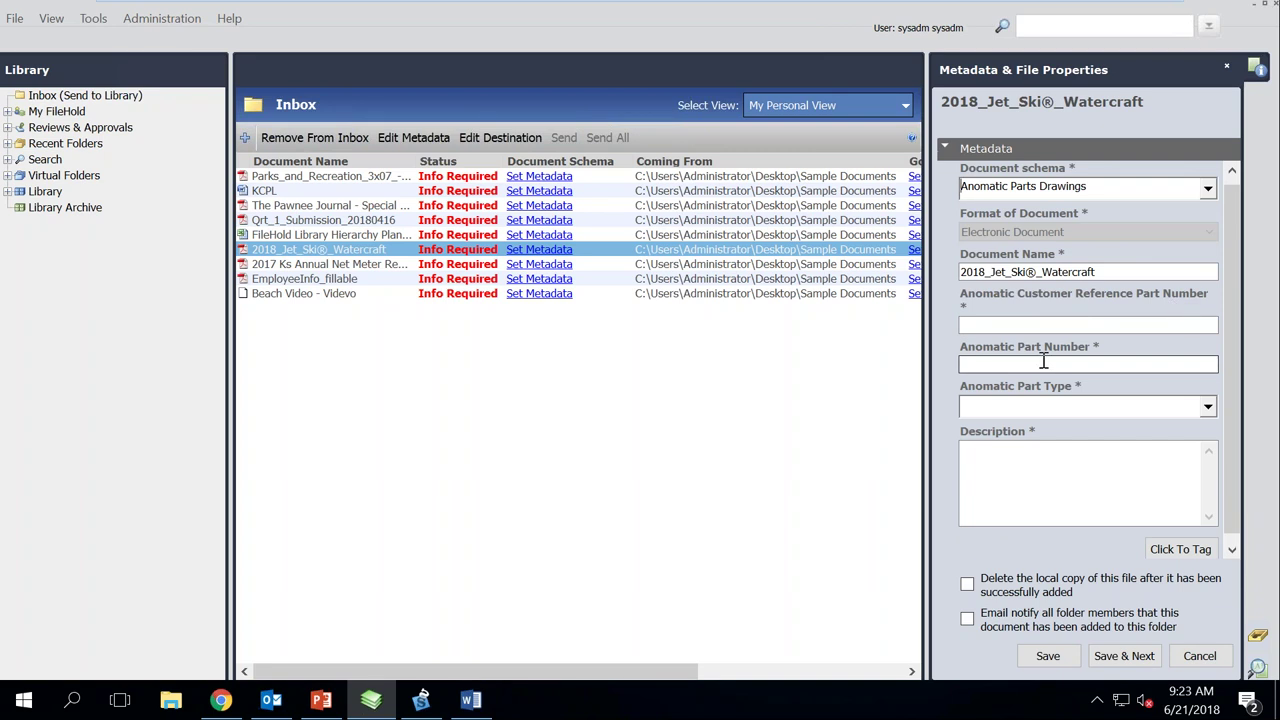
pyautogui.click(1208, 406)
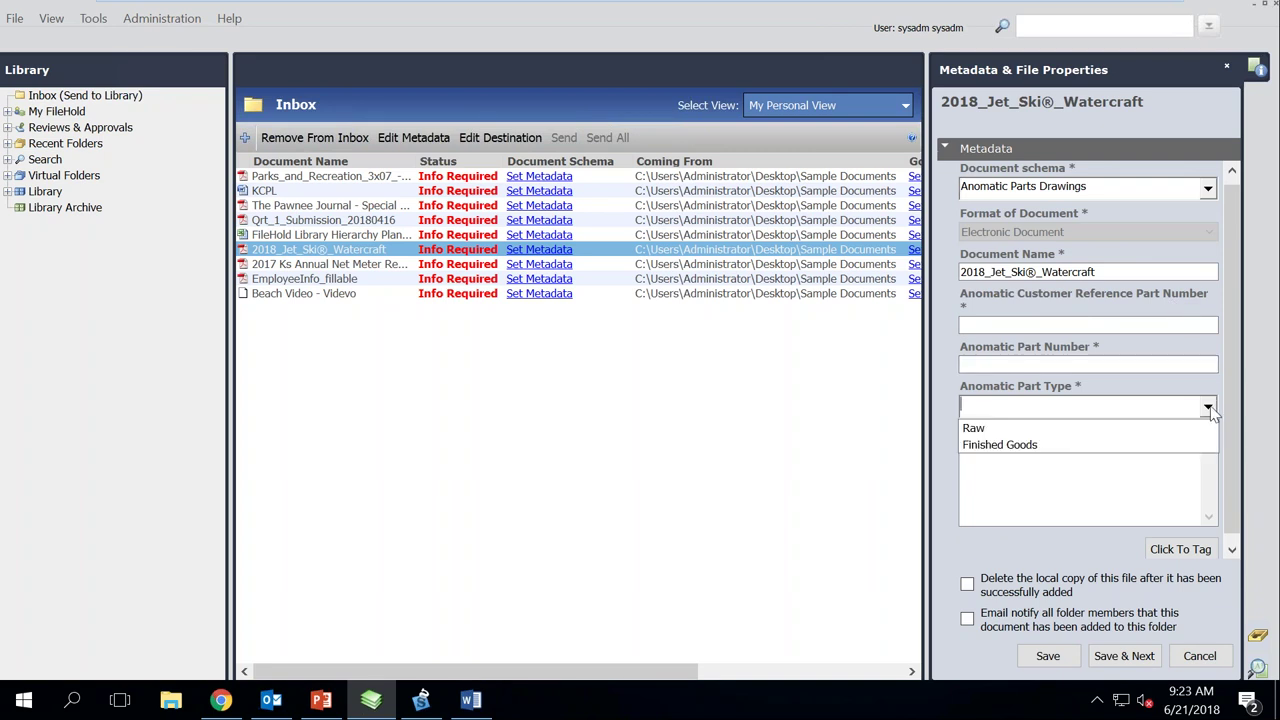
pyautogui.click(1027, 364)
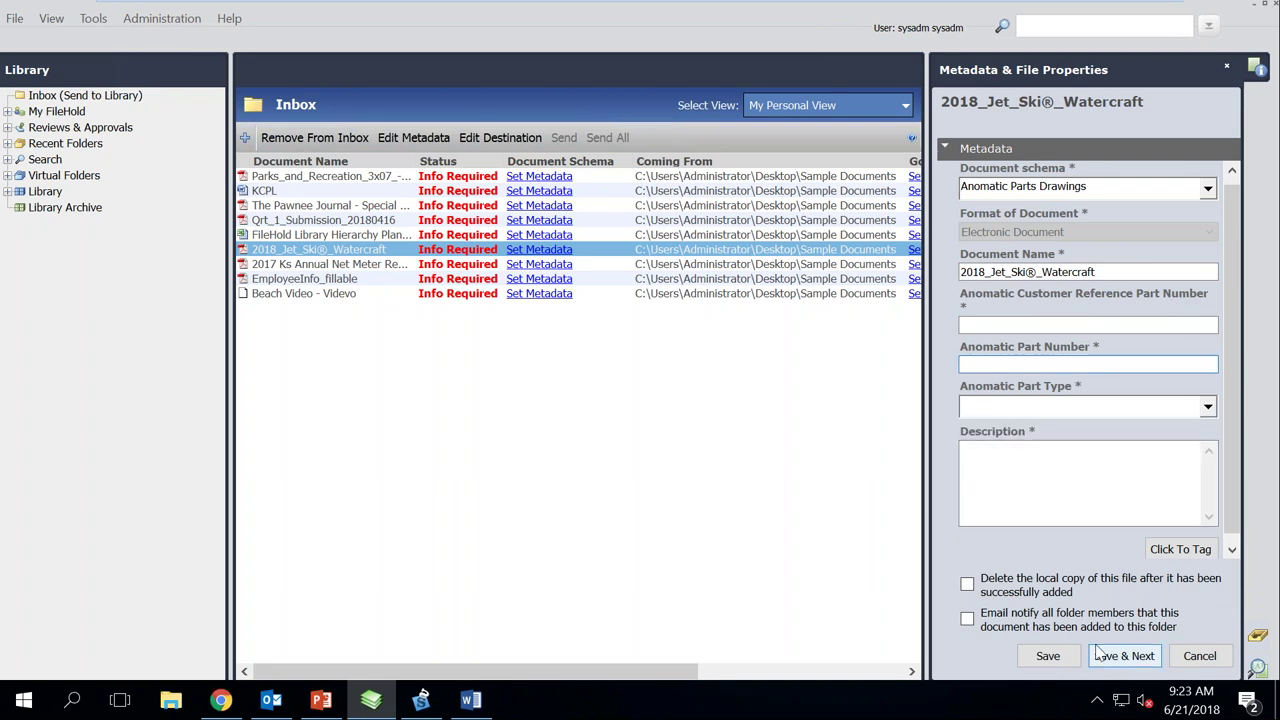
# Step: Try the AP Invoice schema on 2018_Jet_Ski®_Watercraft with Vendor Name Citrix, review its fields, and cancel the metadata entry
pyautogui.click(1208, 188)
pyautogui.scroll(-2, 1210, 326)
pyautogui.click(1095, 284)
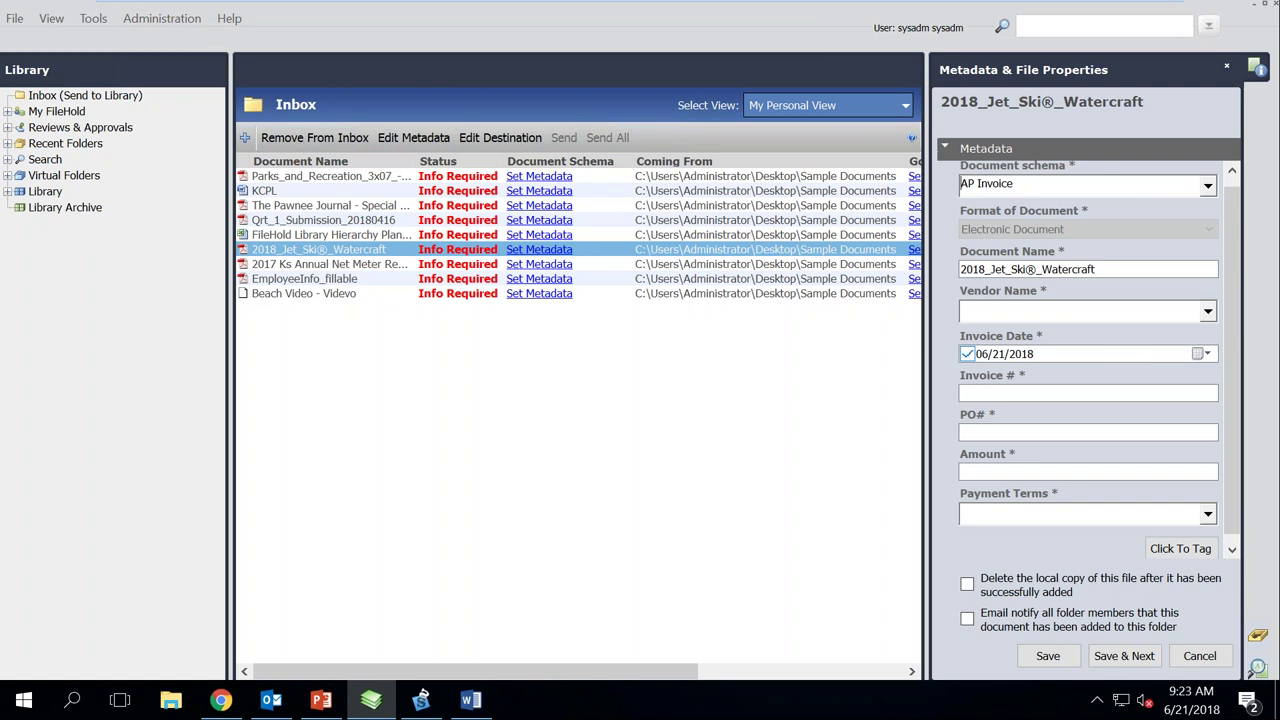
pyautogui.click(1210, 312)
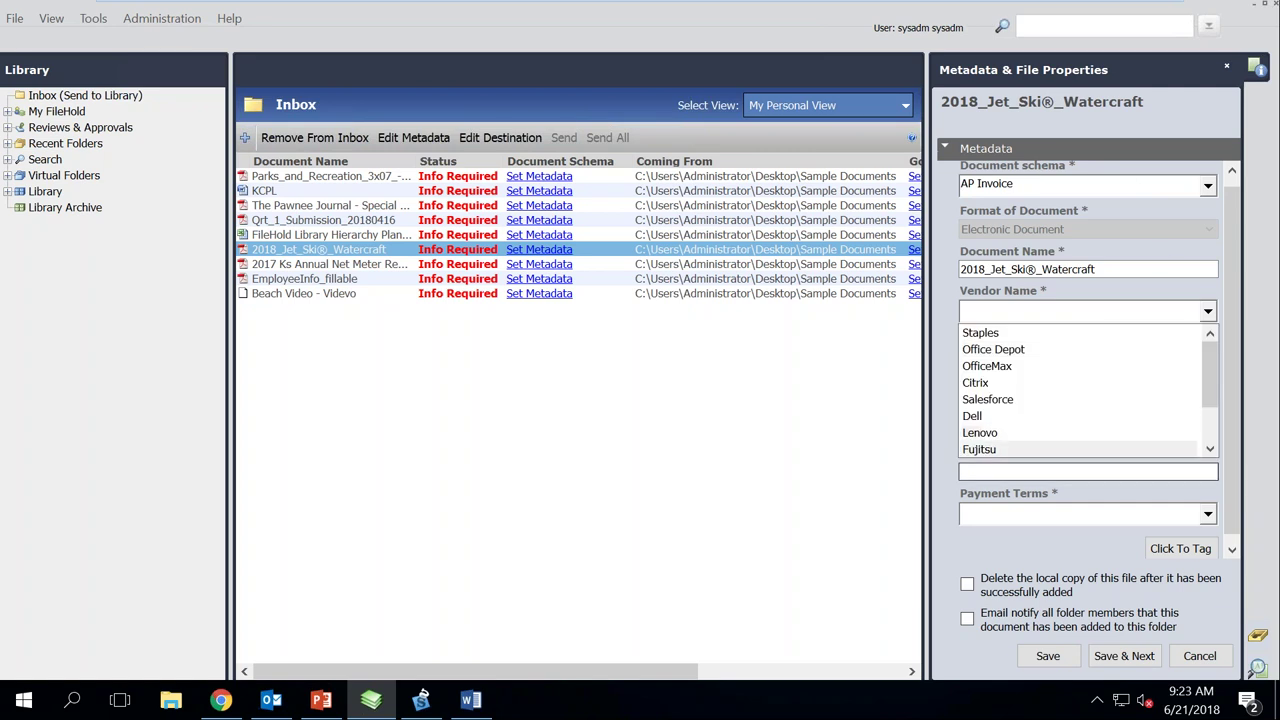
pyautogui.click(1000, 383)
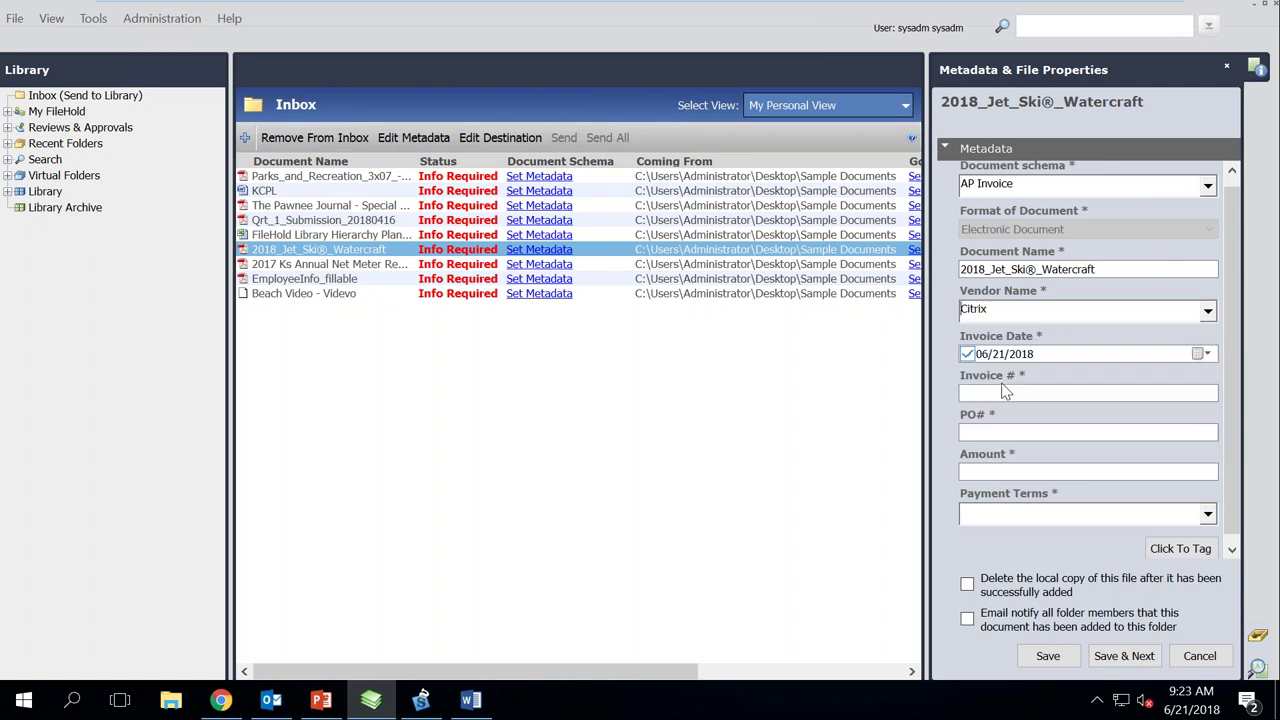
pyautogui.click(1197, 353)
pyautogui.click(1208, 354)
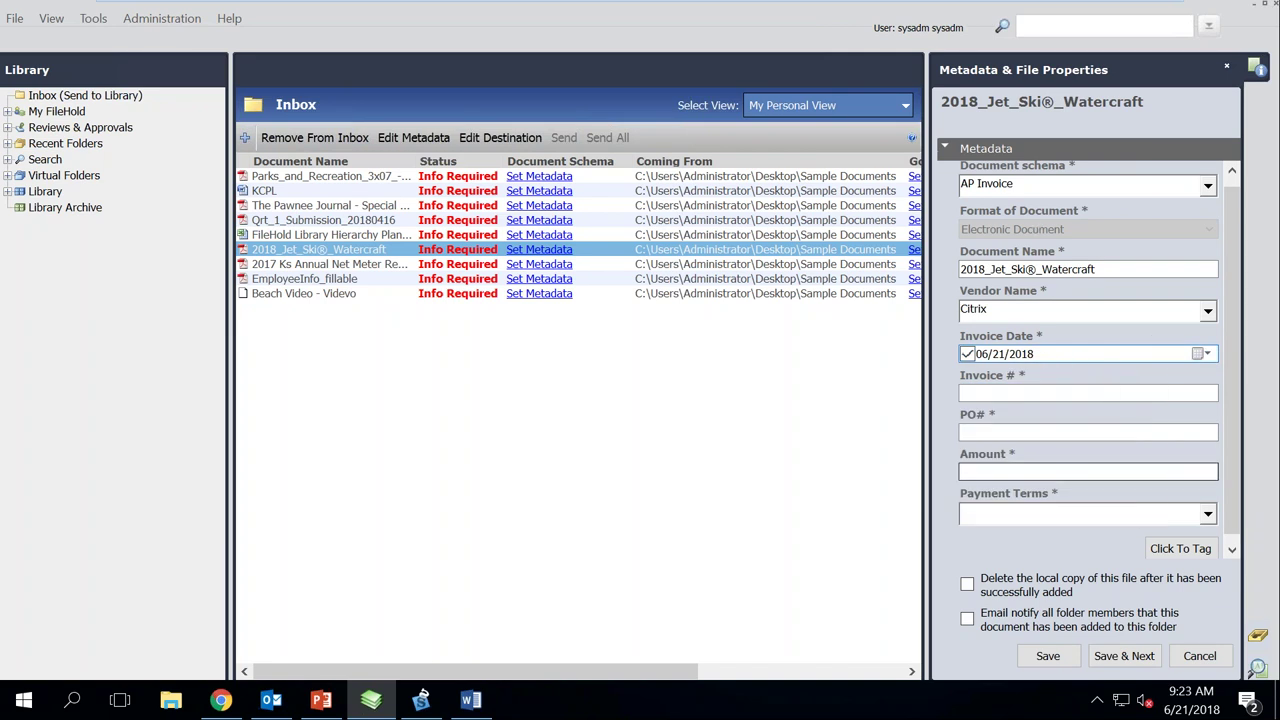
pyautogui.moveTo(1116, 268); pyautogui.dragTo(905, 265)
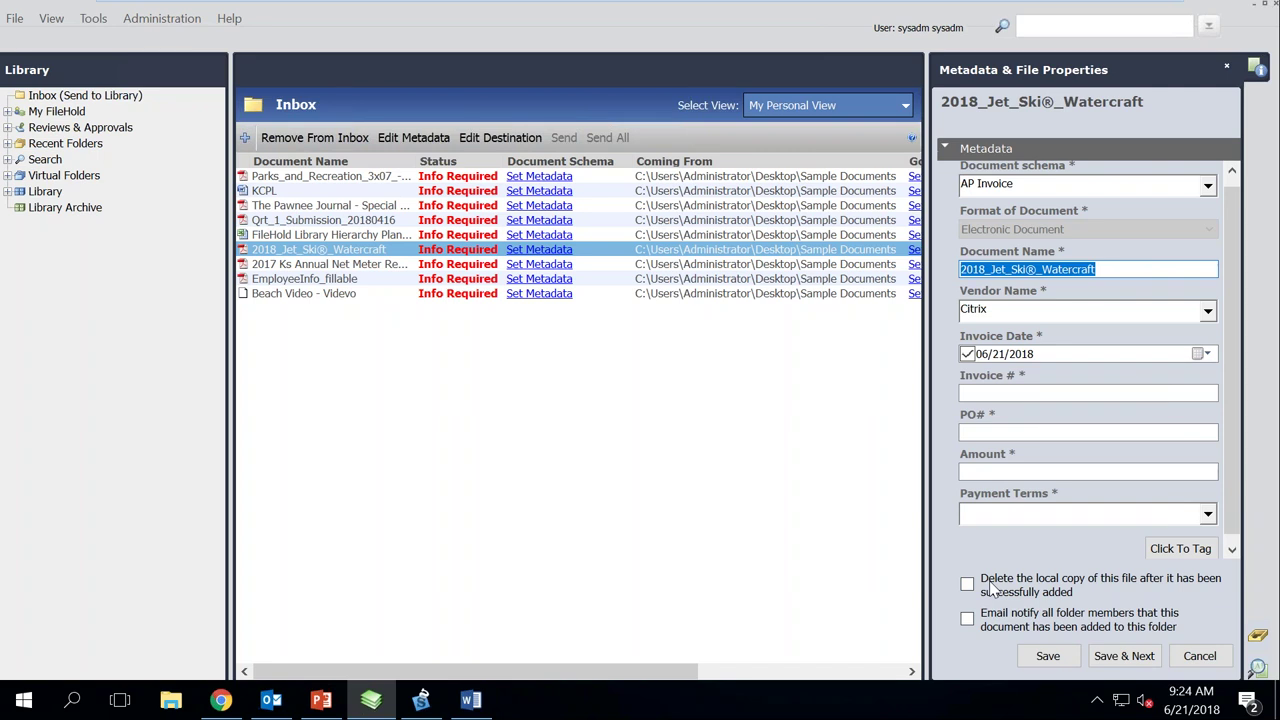
pyautogui.click(1208, 658)
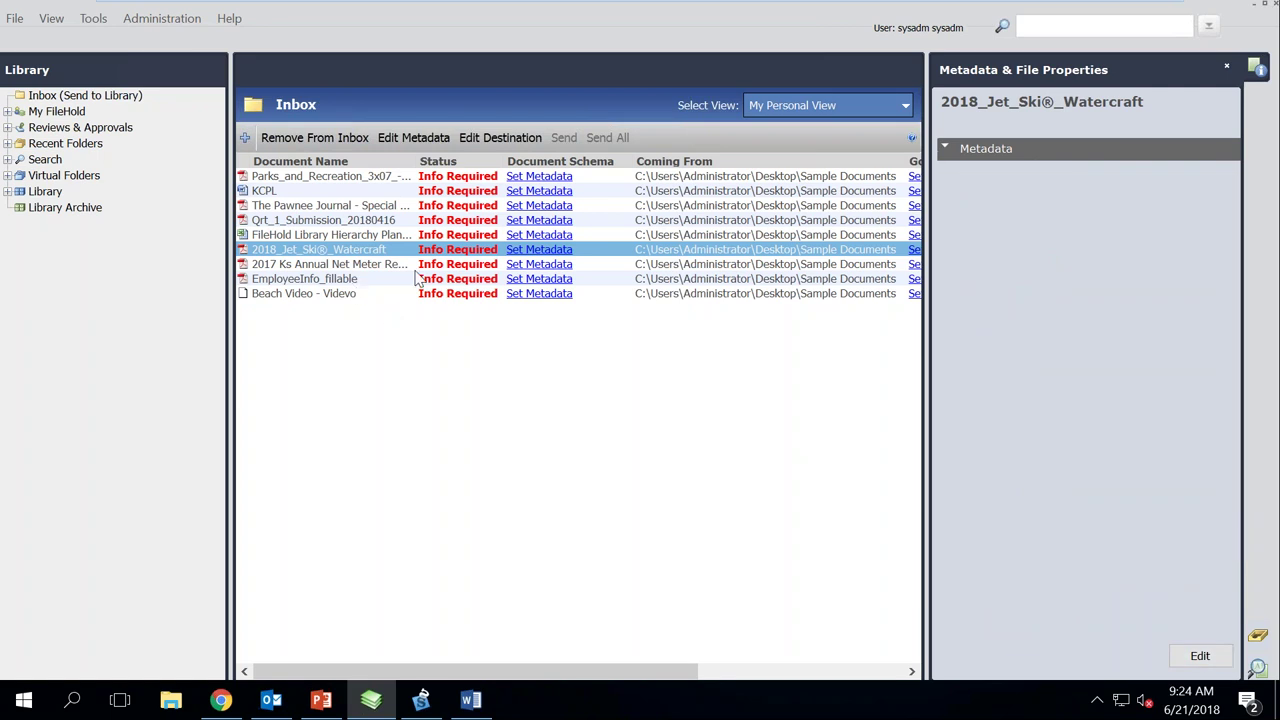
pyautogui.click(548, 250)
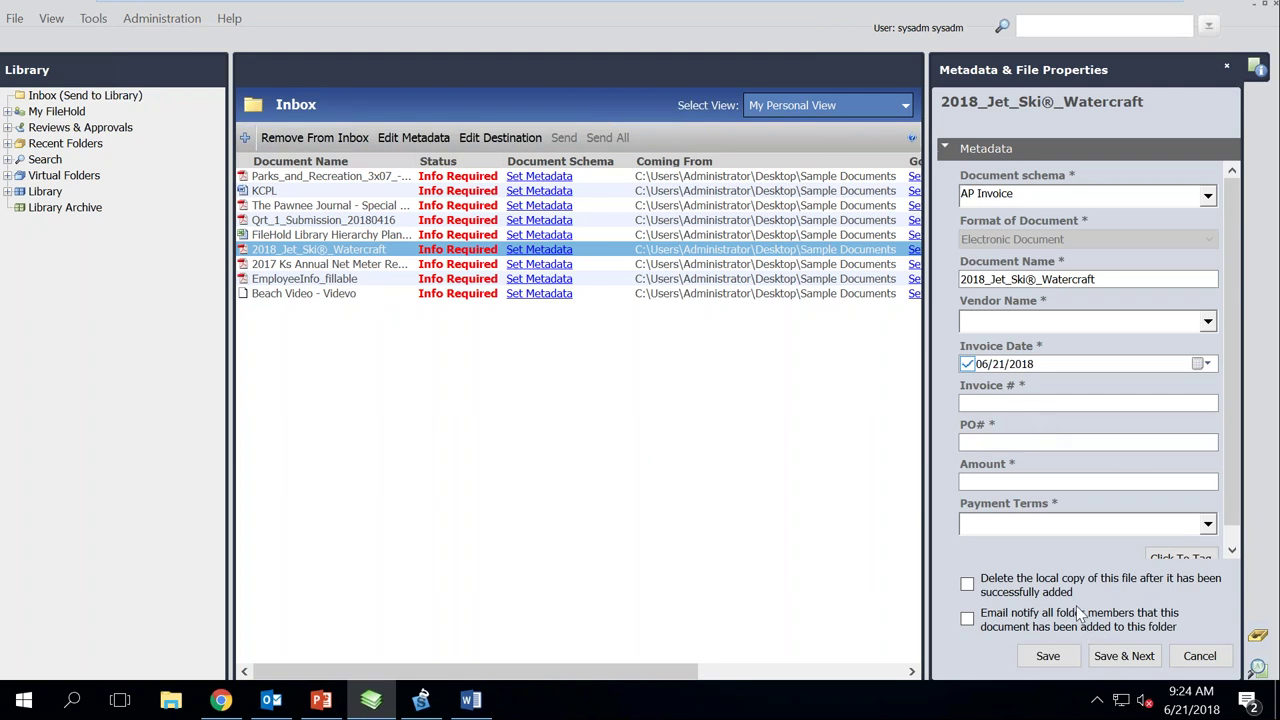
pyautogui.click(1200, 656)
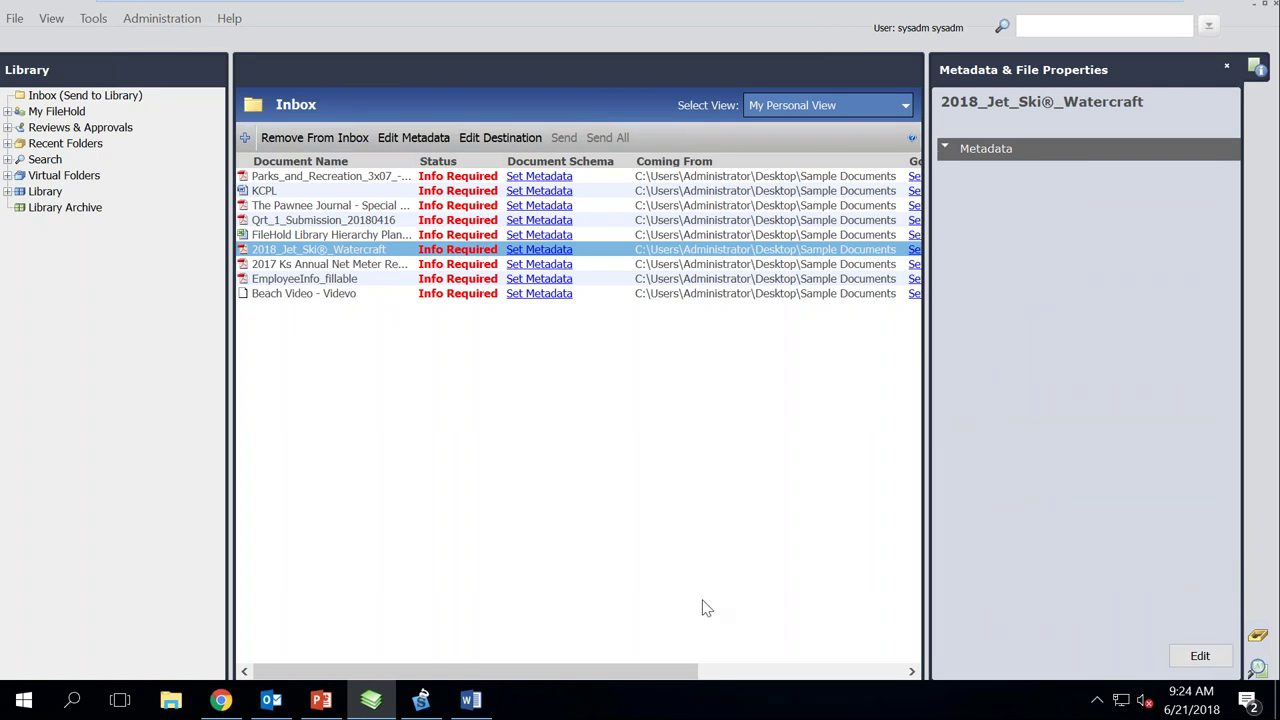
# Step: Switch to PowerPoint, start the slide show from the Eight Ways to Go Paperless slide, and advance to its second item
pyautogui.click(350, 702)
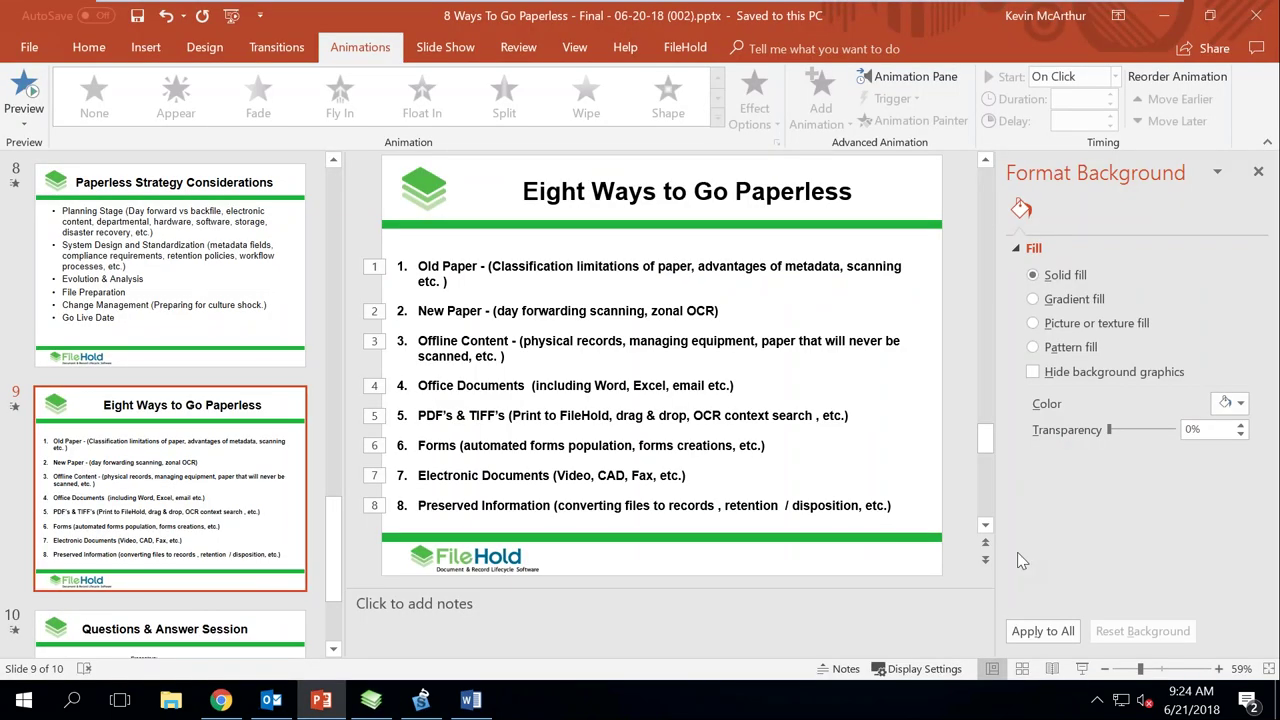
pyautogui.click(1085, 670)
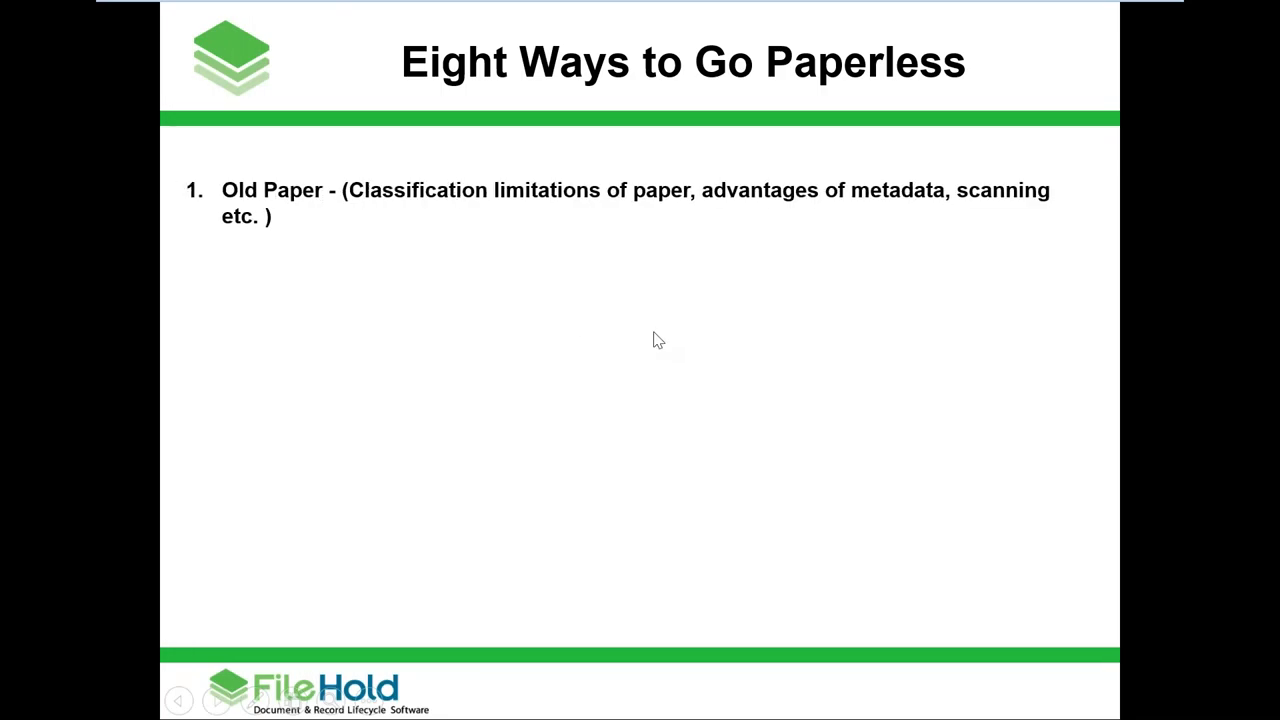
pyautogui.click(724, 299)
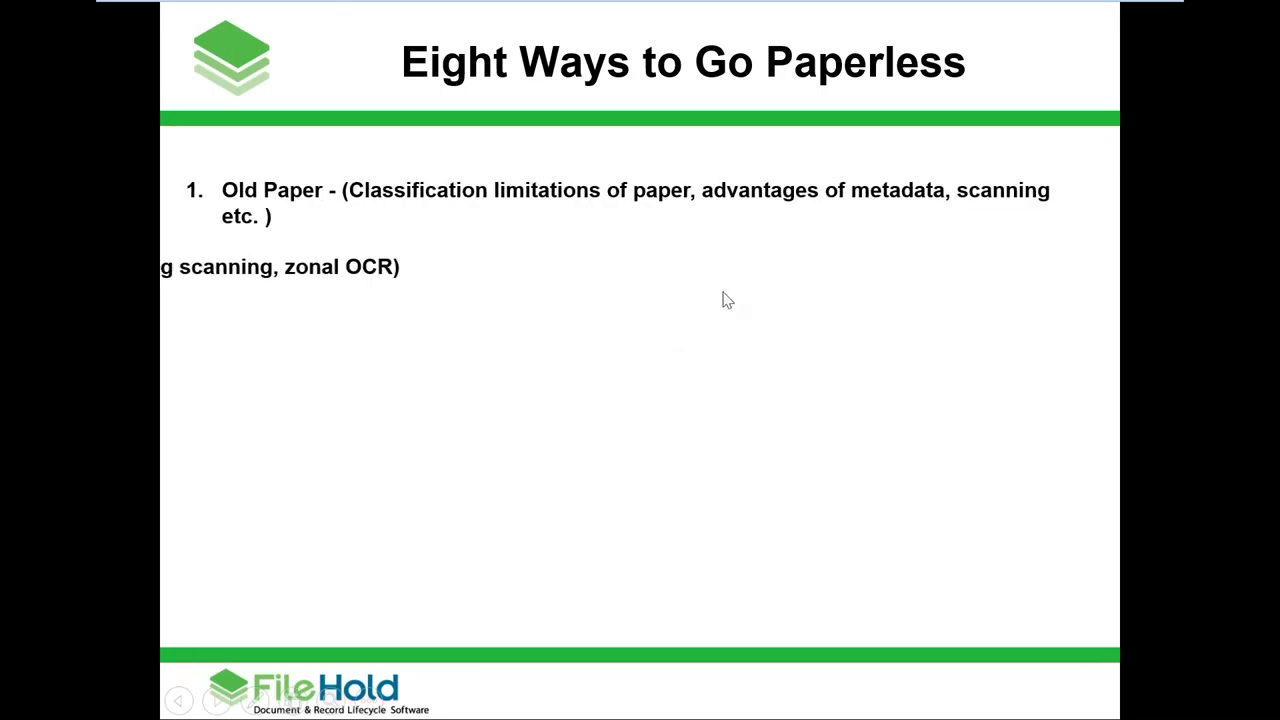
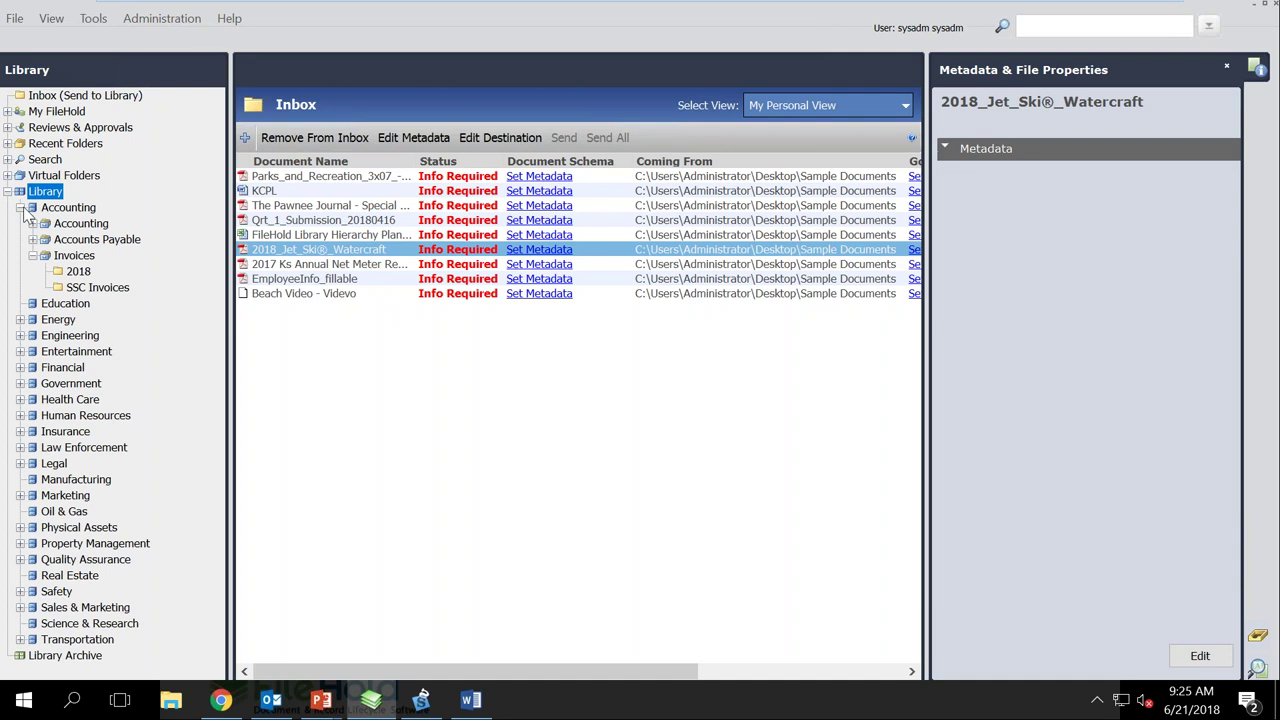
# Step: Expand the Physical Assets cabinet and its 2018 drawer, and review the Lenovo Thinkpad X1 Laptop metadata in Computer Hardware
pyautogui.click(84, 448)
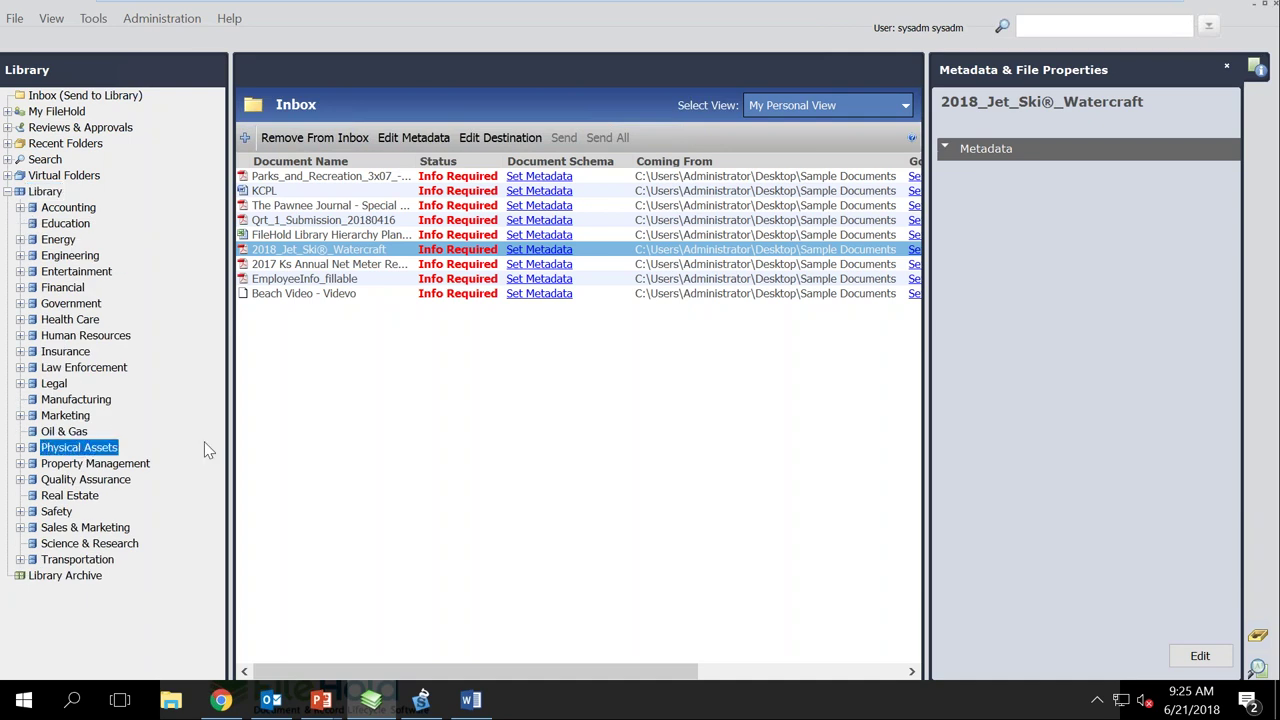
pyautogui.click(20, 448)
pyautogui.click(38, 465)
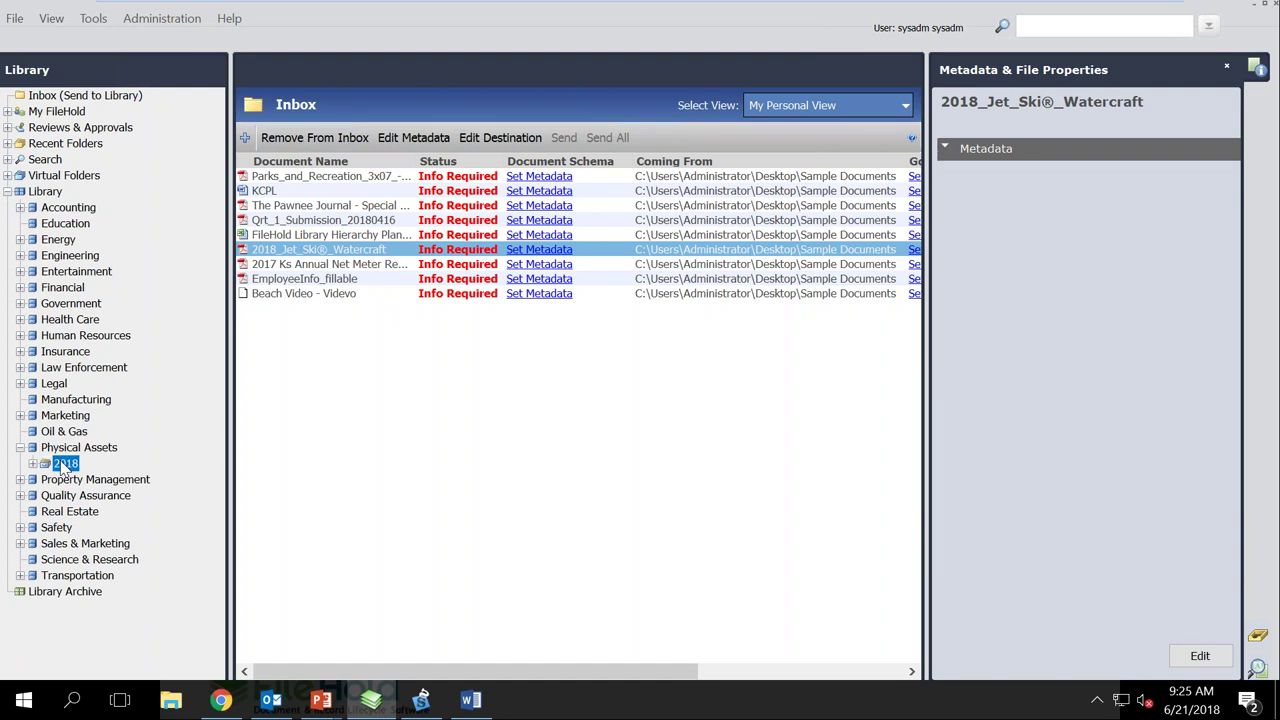
pyautogui.click(32, 464)
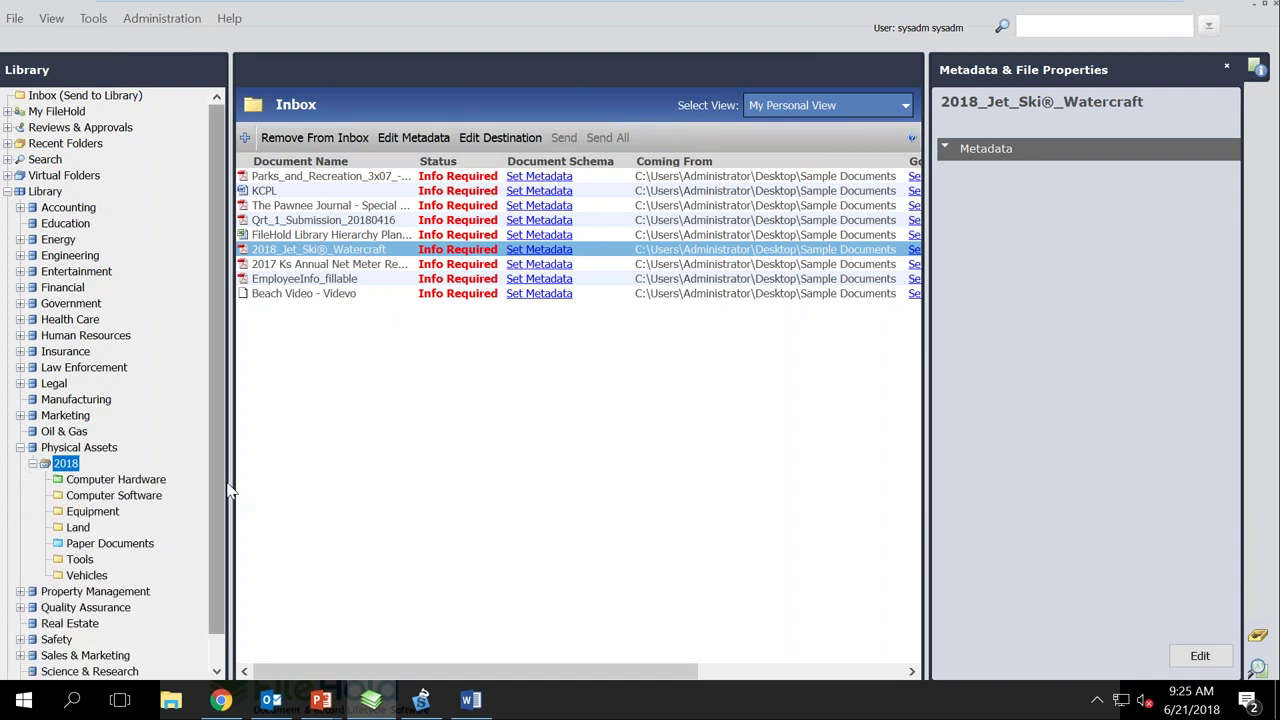
pyautogui.moveTo(227, 400); pyautogui.dragTo(270, 400)
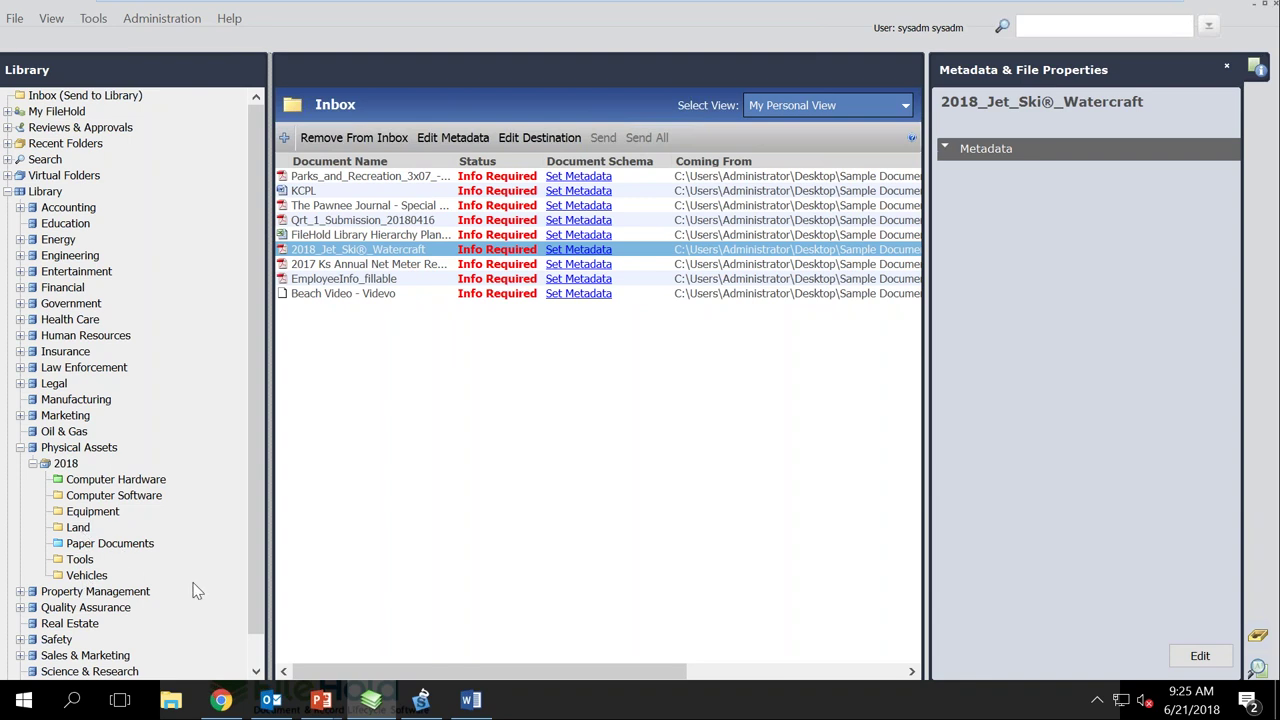
pyautogui.click(103, 485)
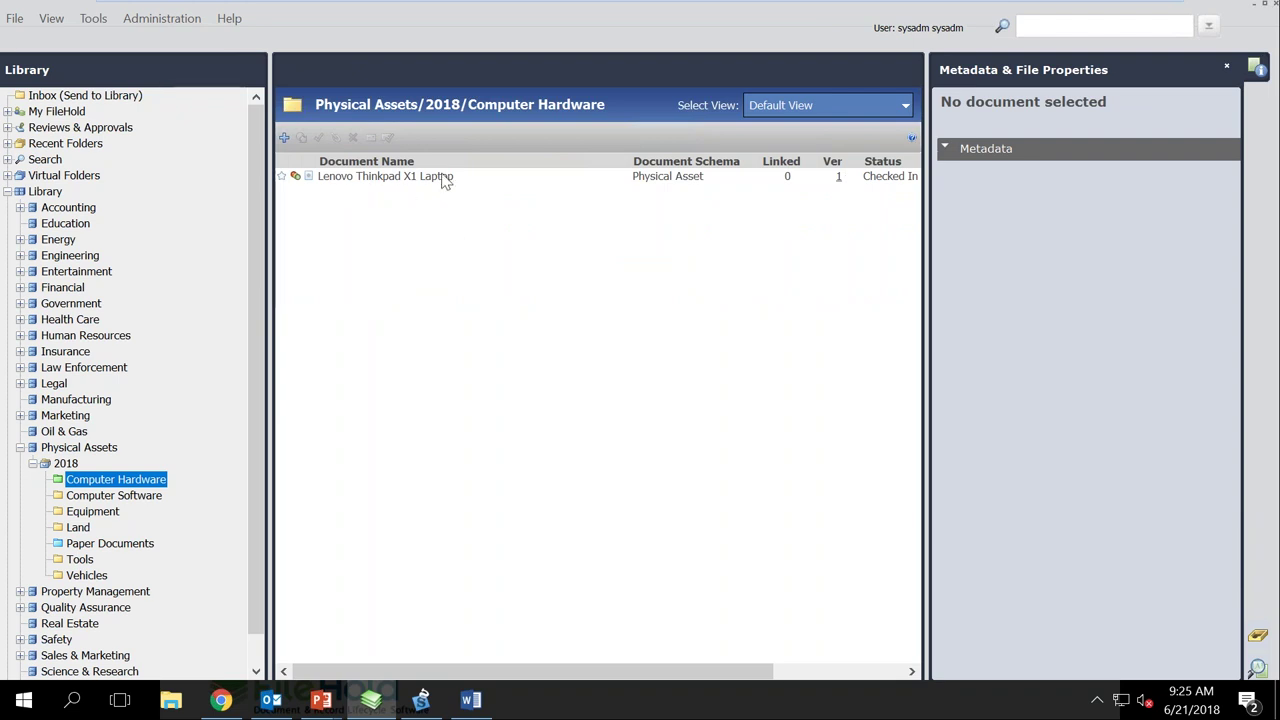
pyautogui.click(406, 180)
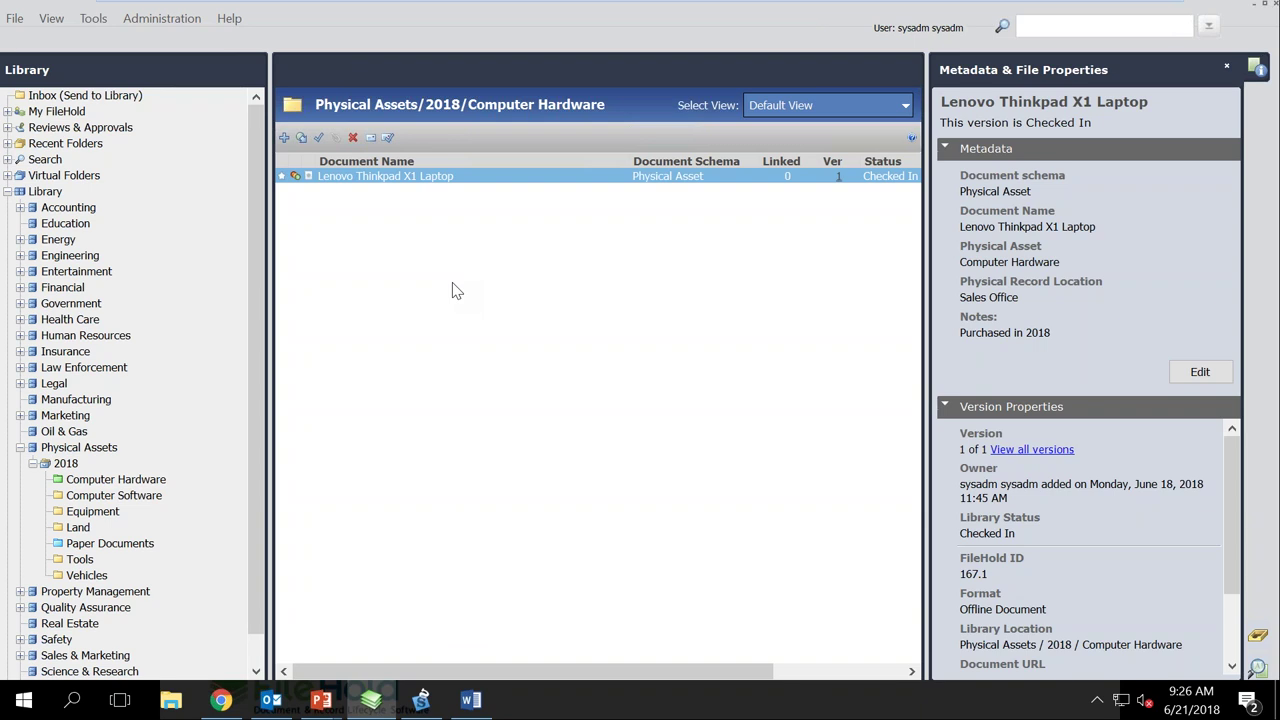
# Step: Review the metadata of 2018 Blueprints and 2018 Contracts in the Paper Documents folder, and check the available document actions
pyautogui.click(110, 548)
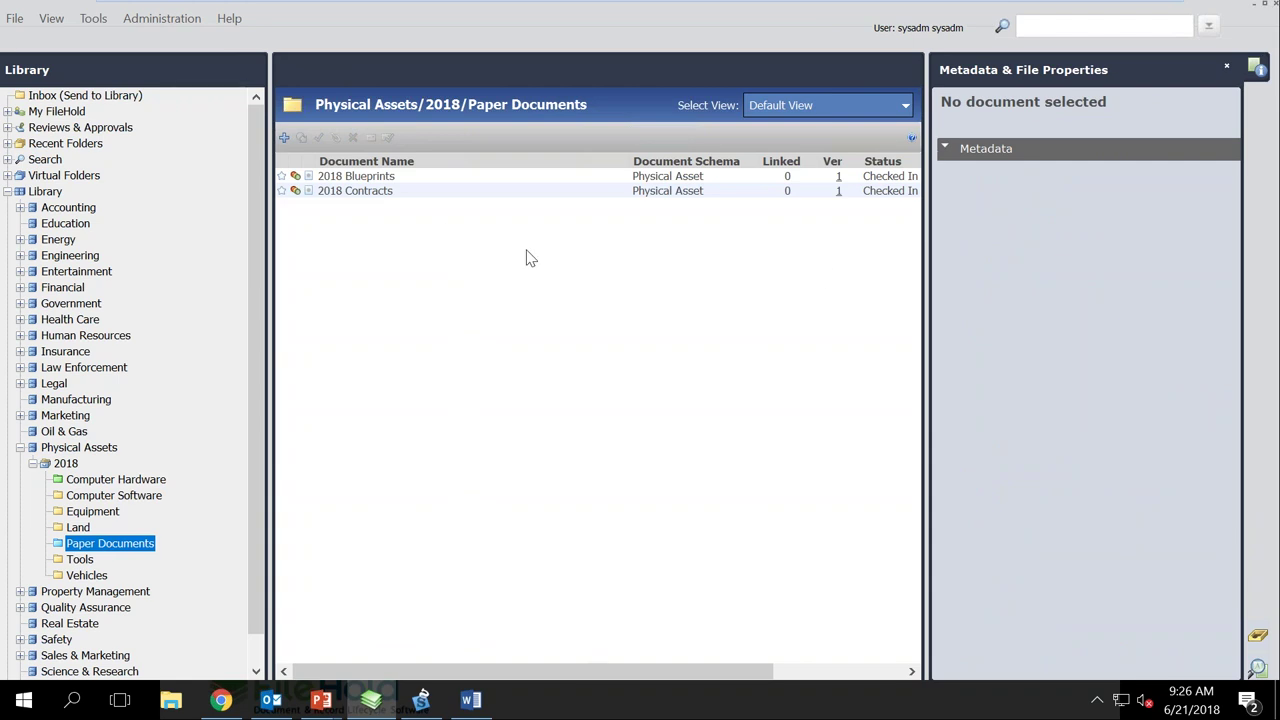
pyautogui.click(368, 180)
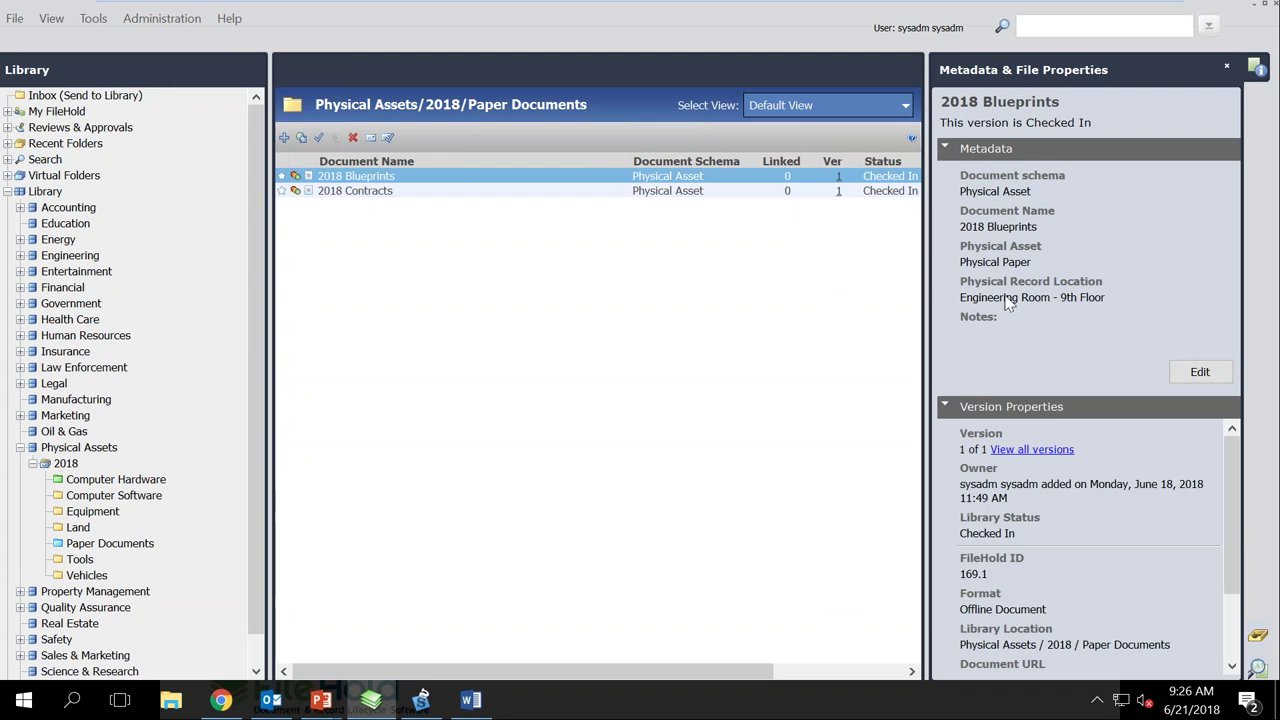
pyautogui.rightClick(474, 182)
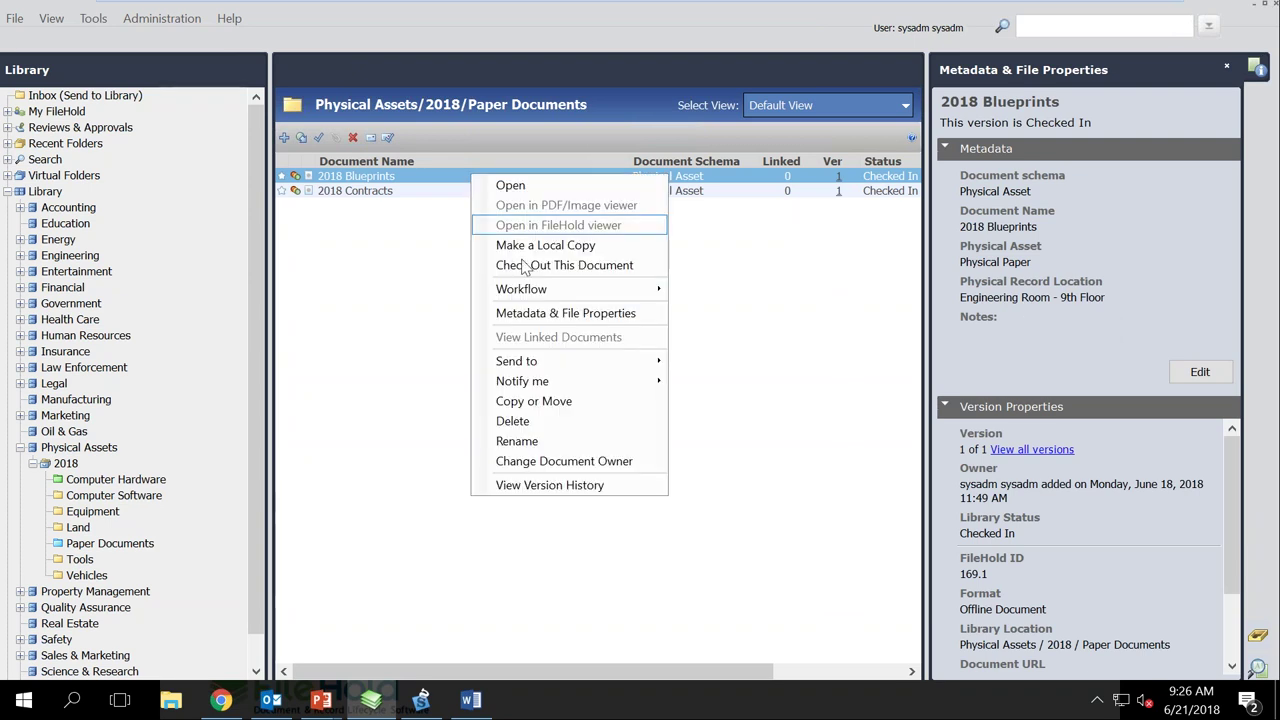
pyautogui.click(410, 266)
pyautogui.click(355, 191)
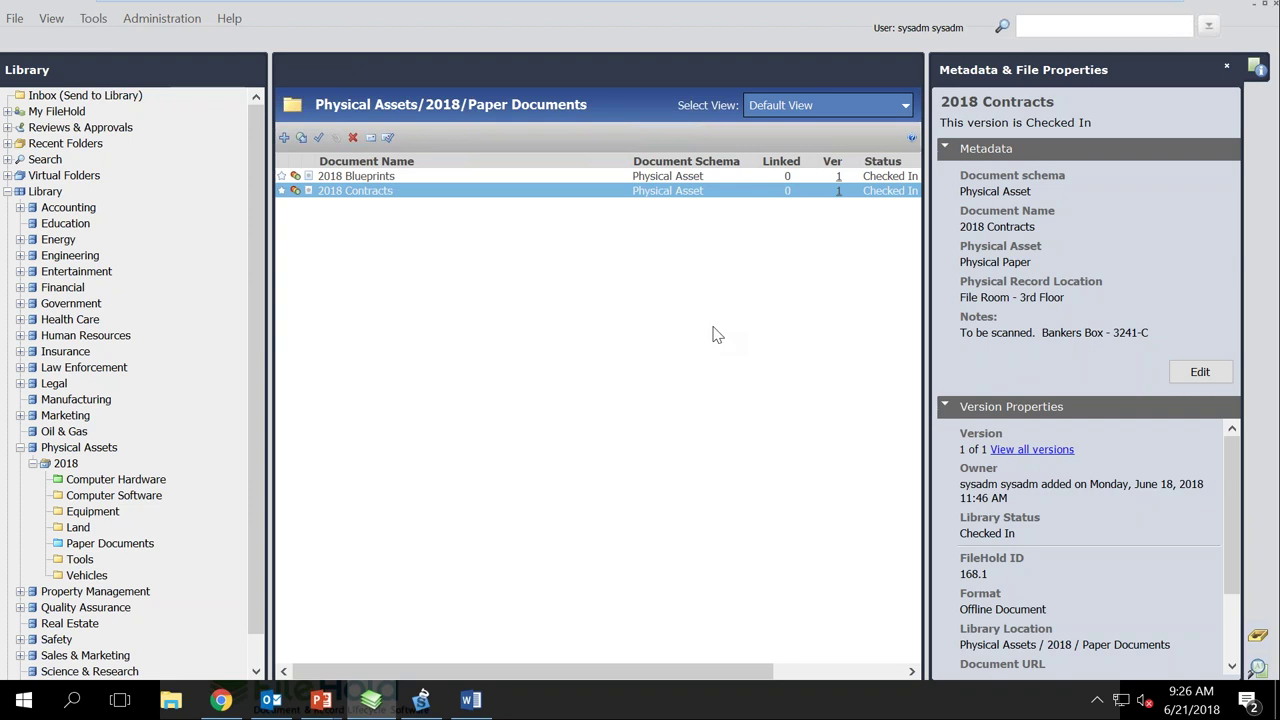
# Step: Try adding an offline document named Hard Drive with Physical Asset Computer Hardware and location "In the server room", and cancel the entry
pyautogui.click(15, 19)
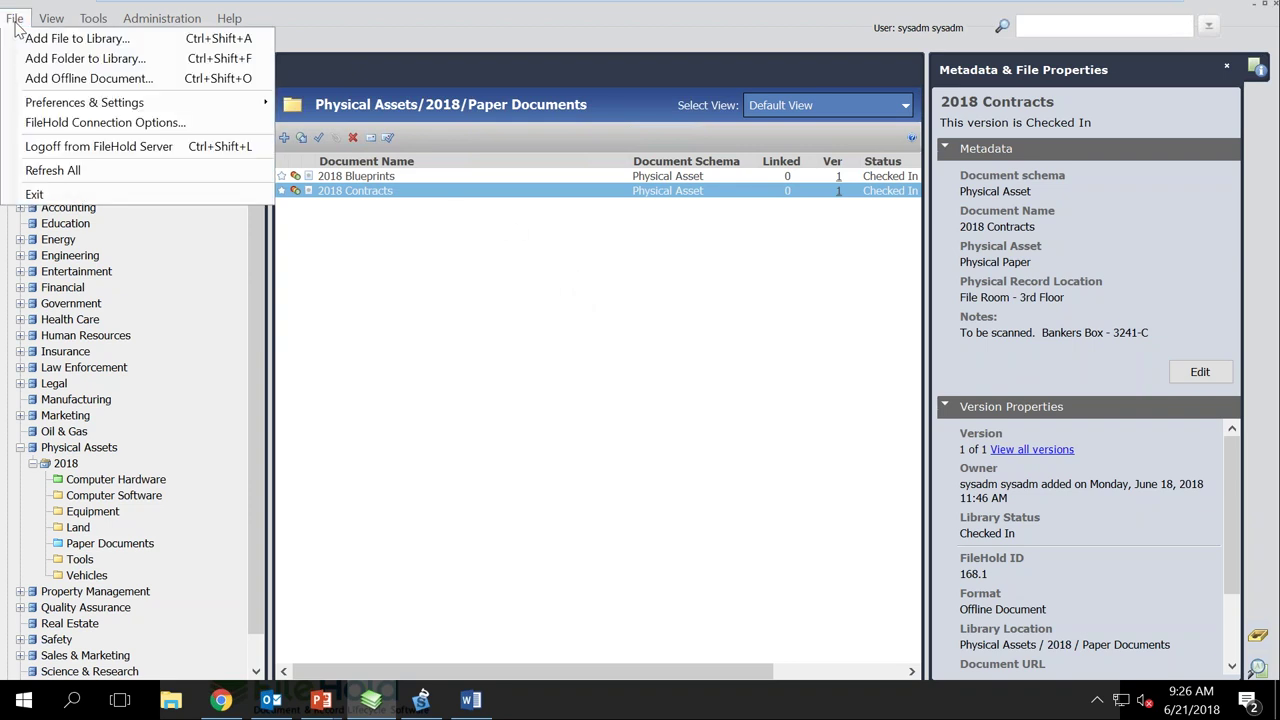
pyautogui.click(34, 80)
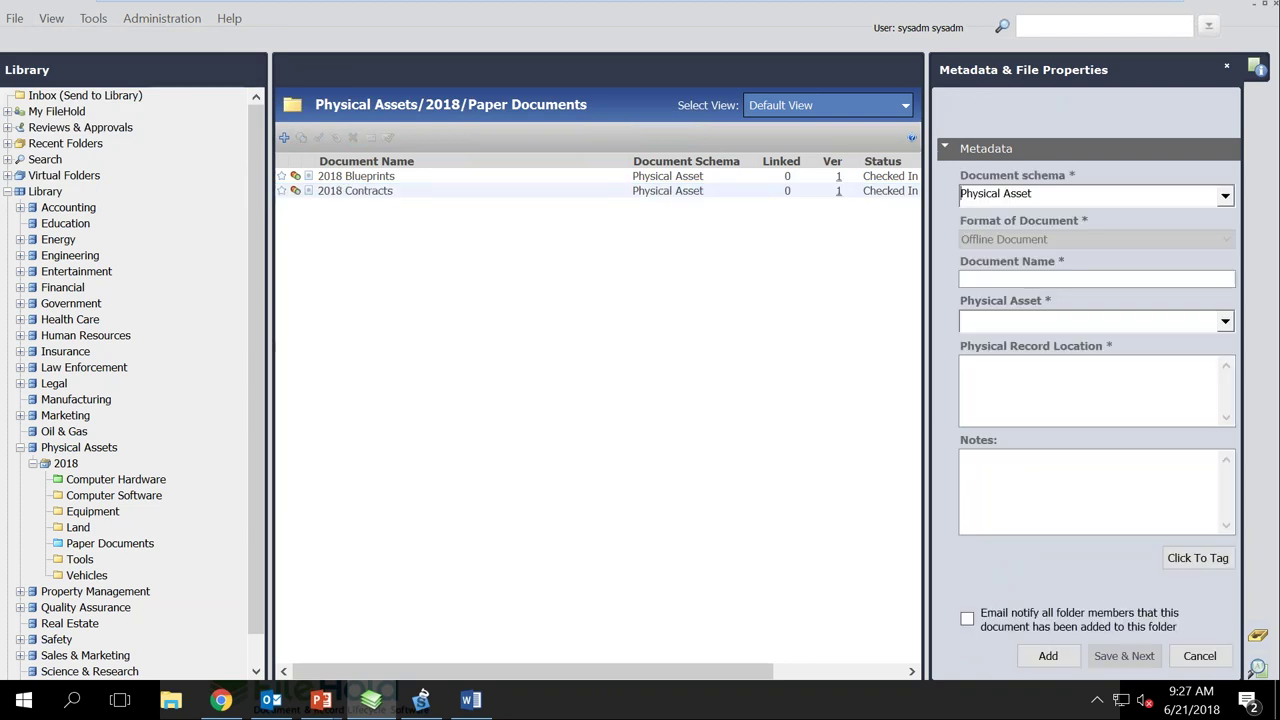
pyautogui.click(1086, 282)
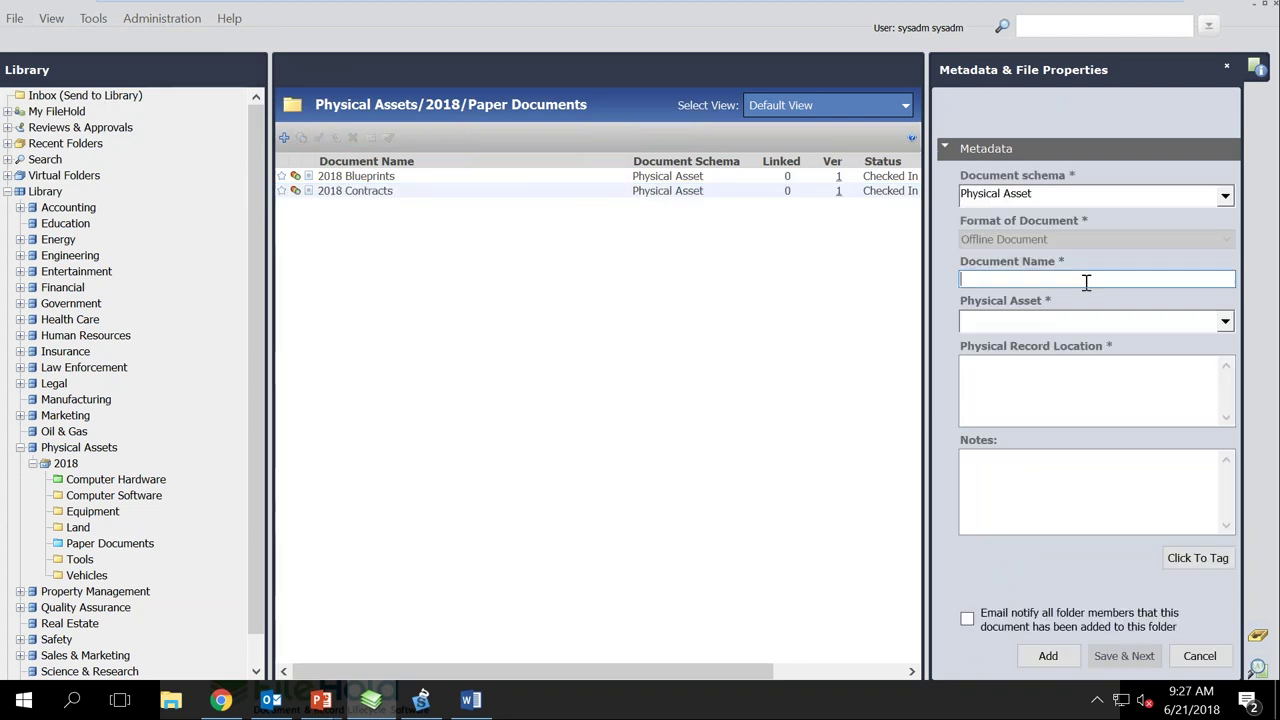
pyautogui.write('Hard Drive')
pyautogui.click(1225, 322)
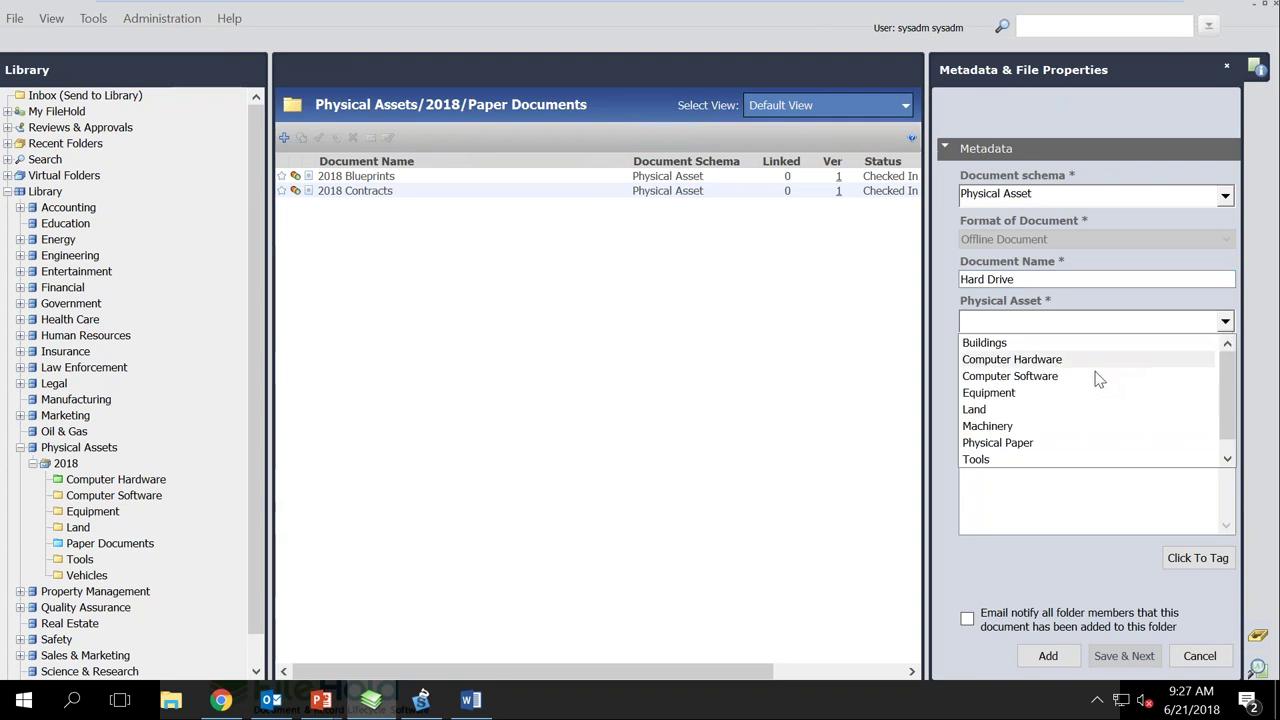
pyautogui.click(1034, 362)
pyautogui.click(1040, 385)
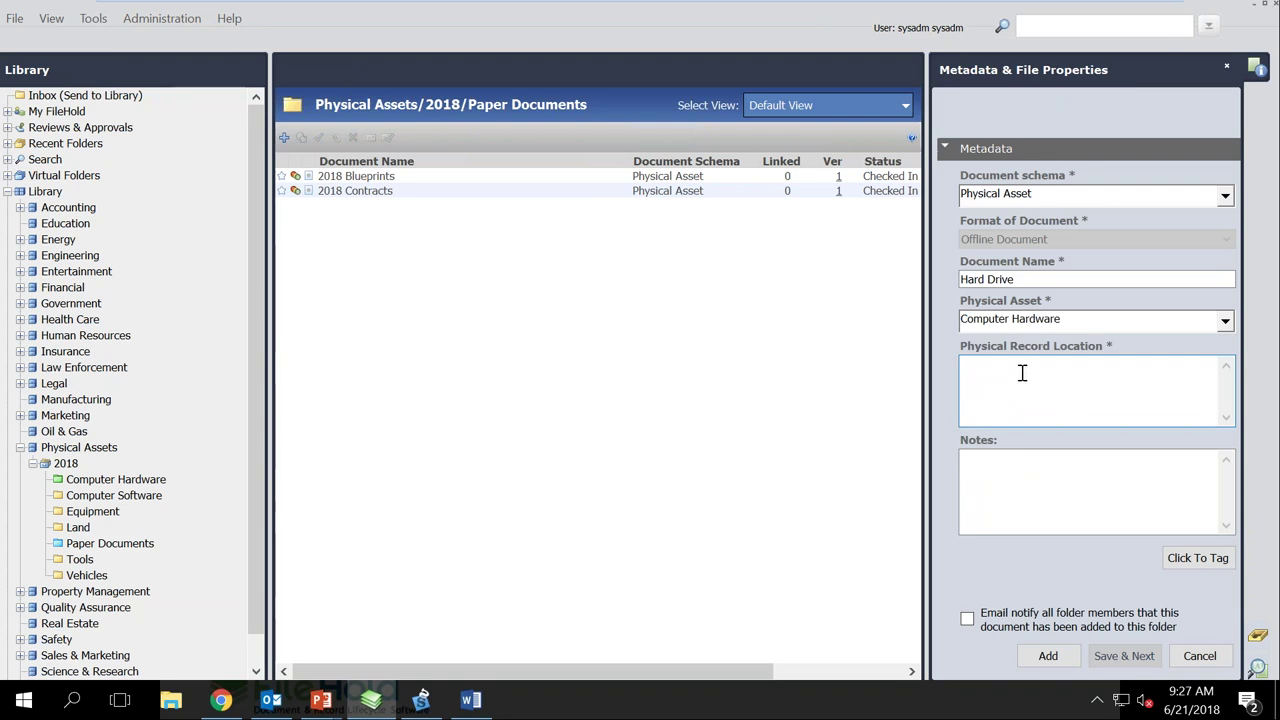
pyautogui.write('In the server room')
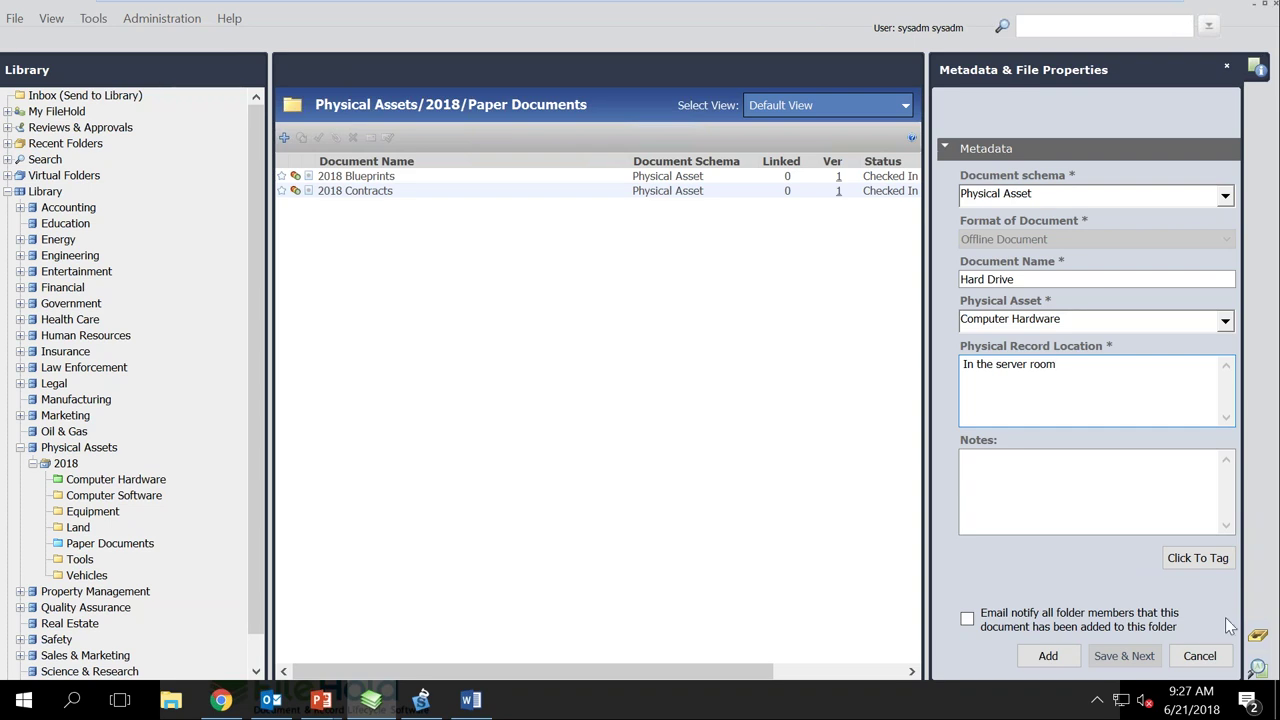
pyautogui.click(1200, 656)
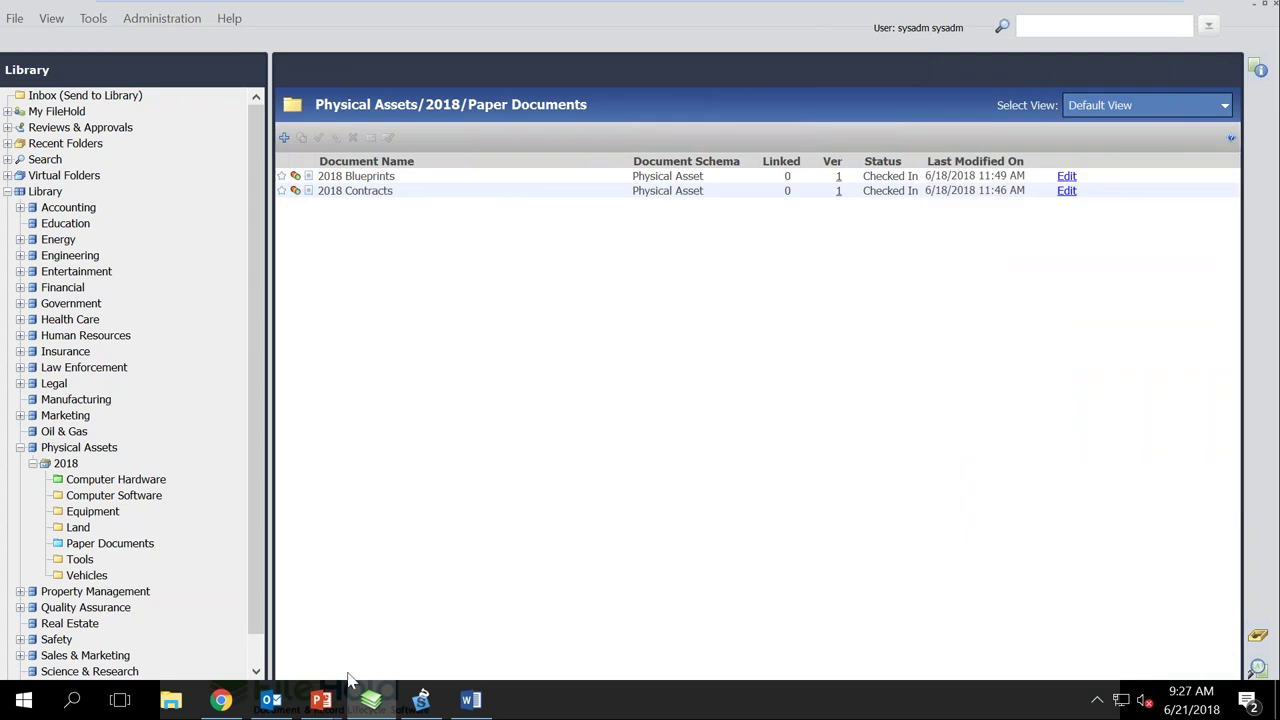
# Step: Switch to the PowerPoint slide show, advance to the Office Documents item, and return to FileHold
pyautogui.hotkey('alt', 'Tab')
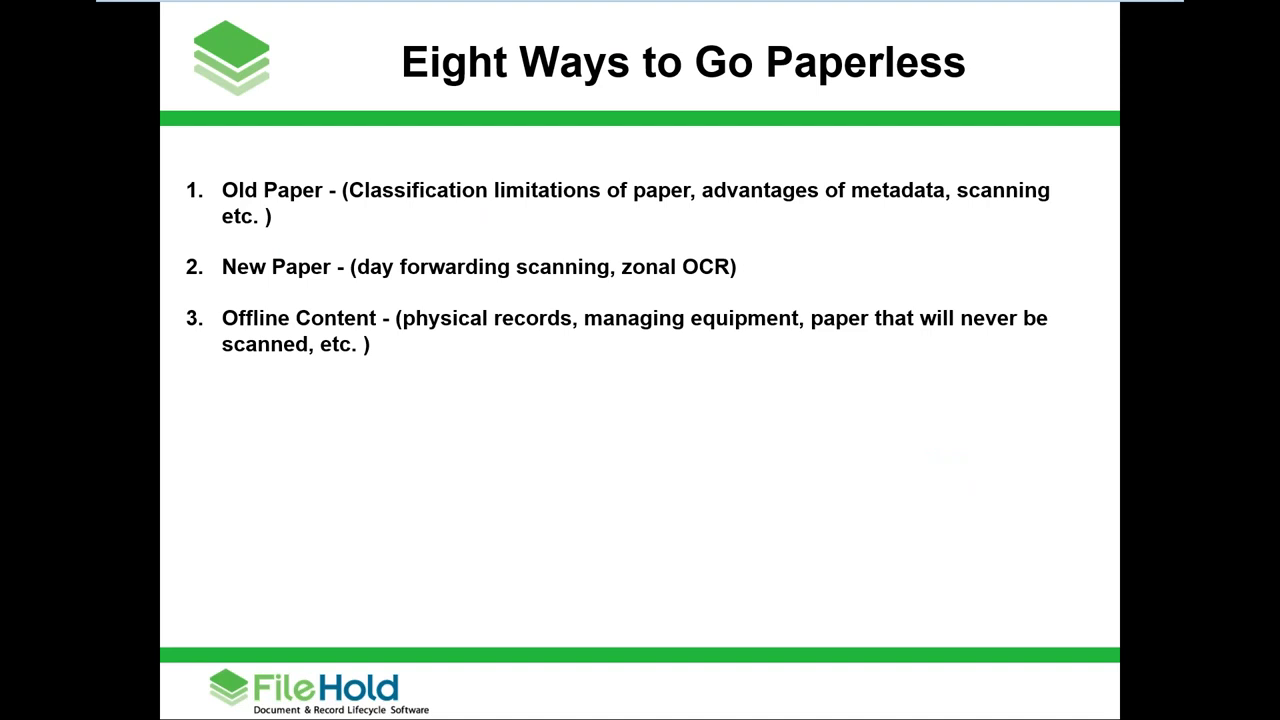
pyautogui.press('Right')
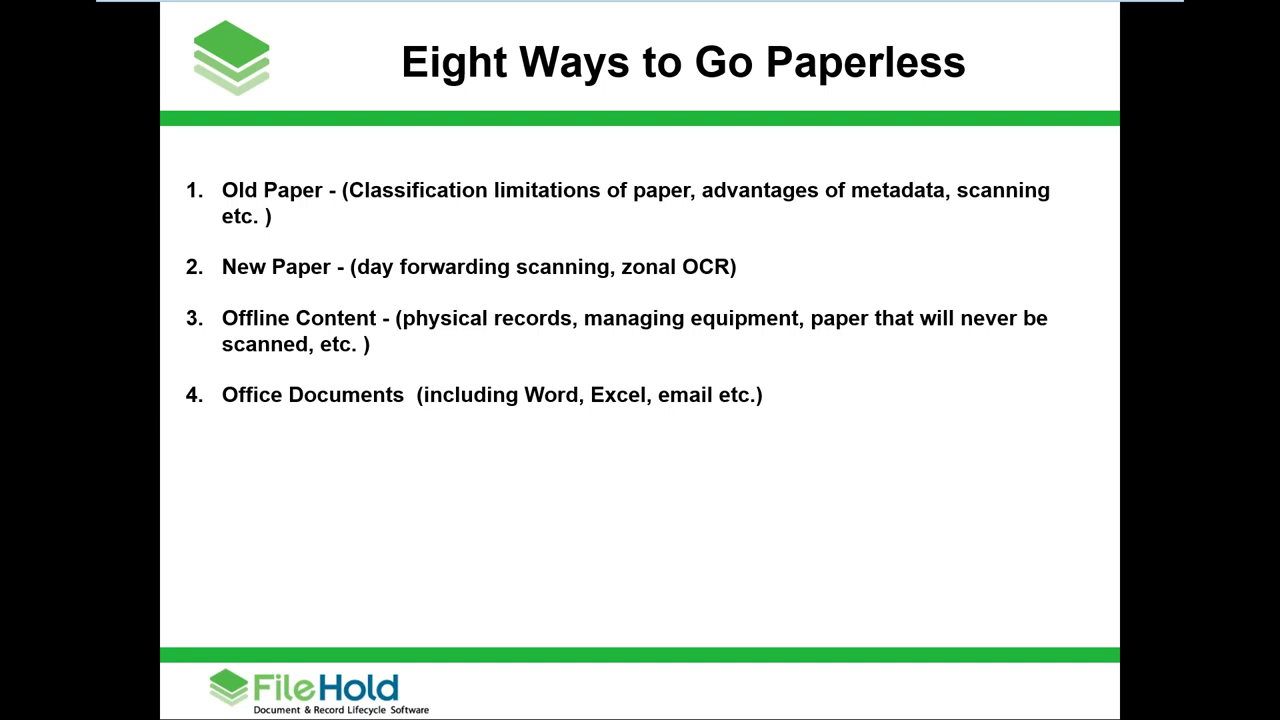
pyautogui.hotkey('alt', 'Tab')
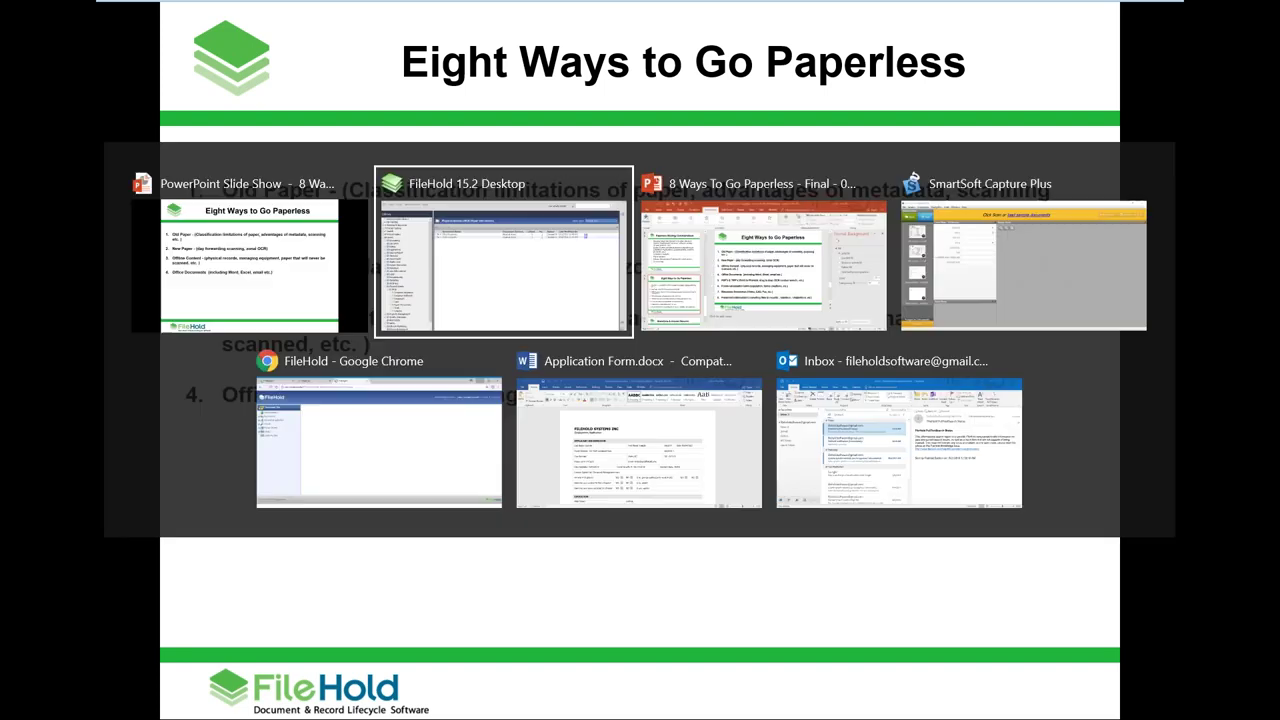
pyautogui.hotkey('alt', 'Tab')
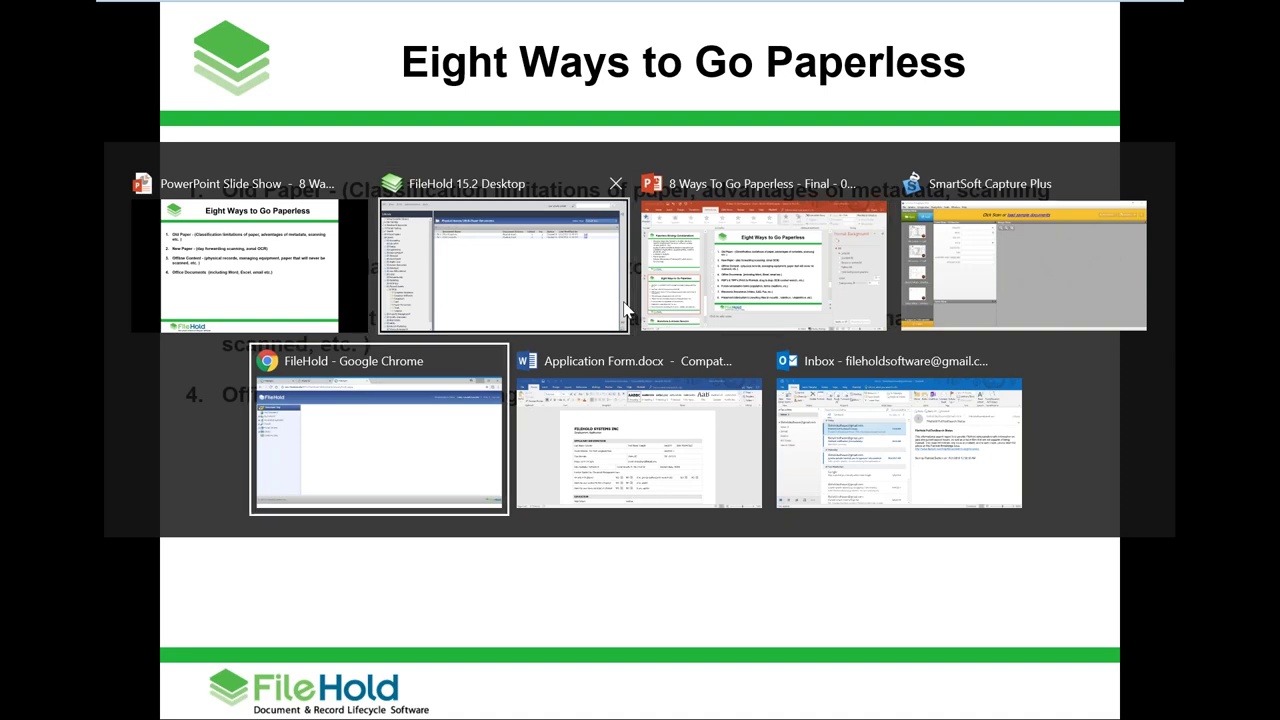
pyautogui.click(500, 265)
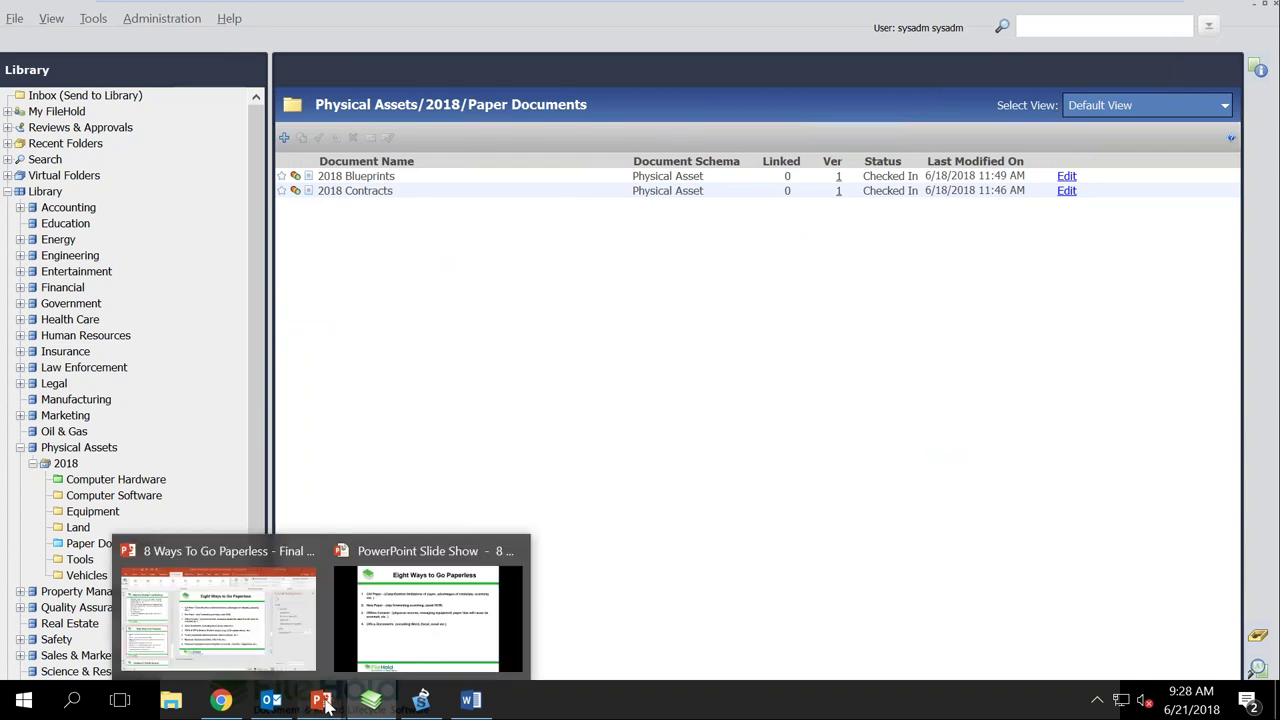
# Step: Switch to the PowerPoint editing window and start adding the presentation to FileHold with the BC Presentations schema
pyautogui.hotkey('alt', 'Tab')
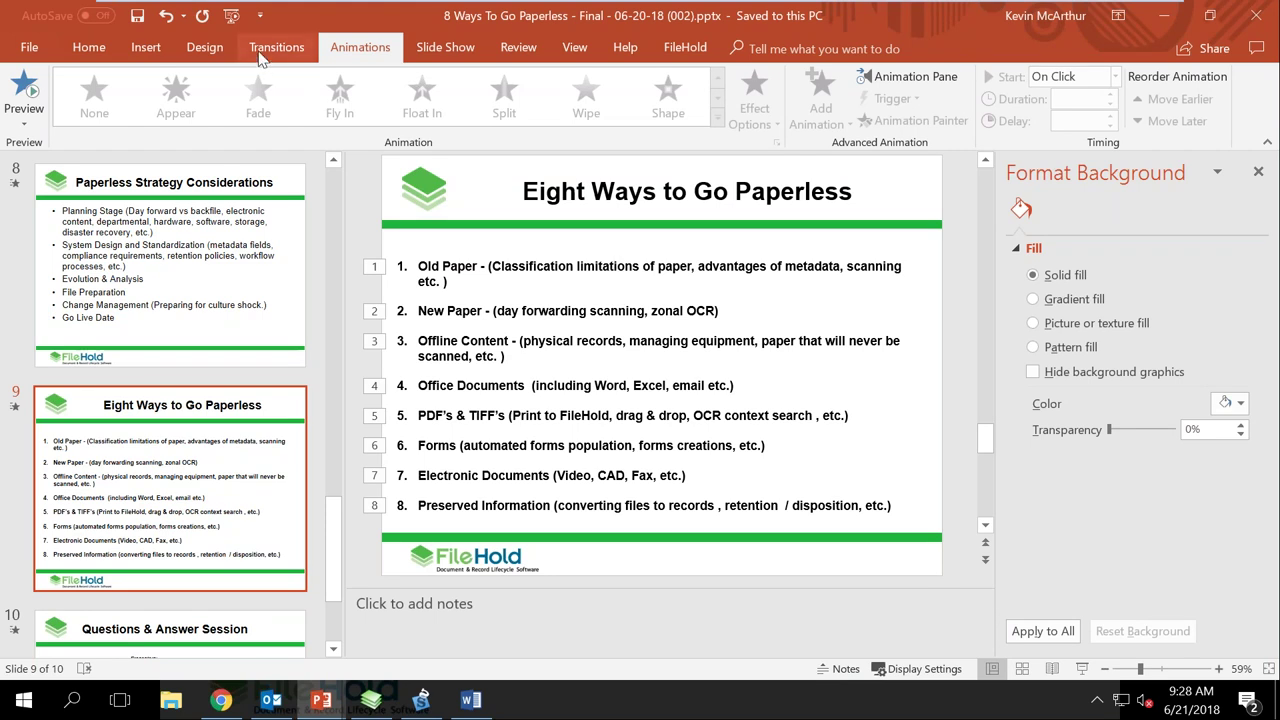
pyautogui.click(690, 50)
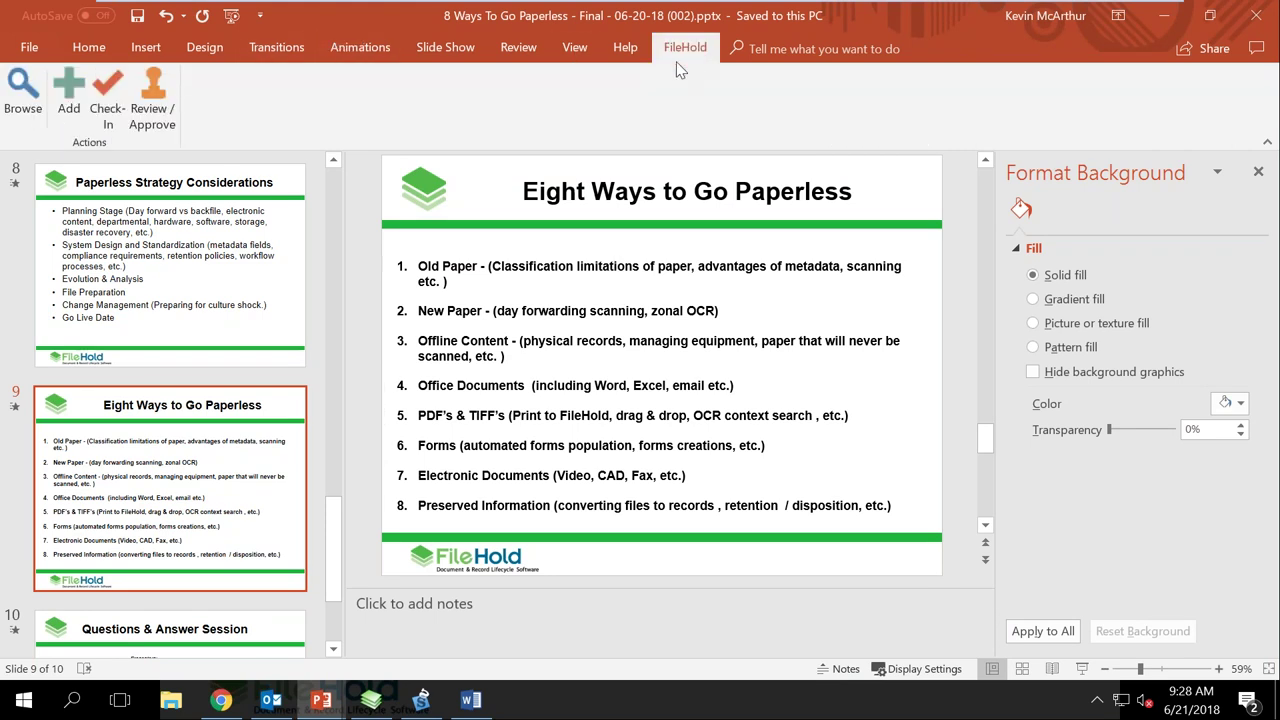
pyautogui.click(68, 95)
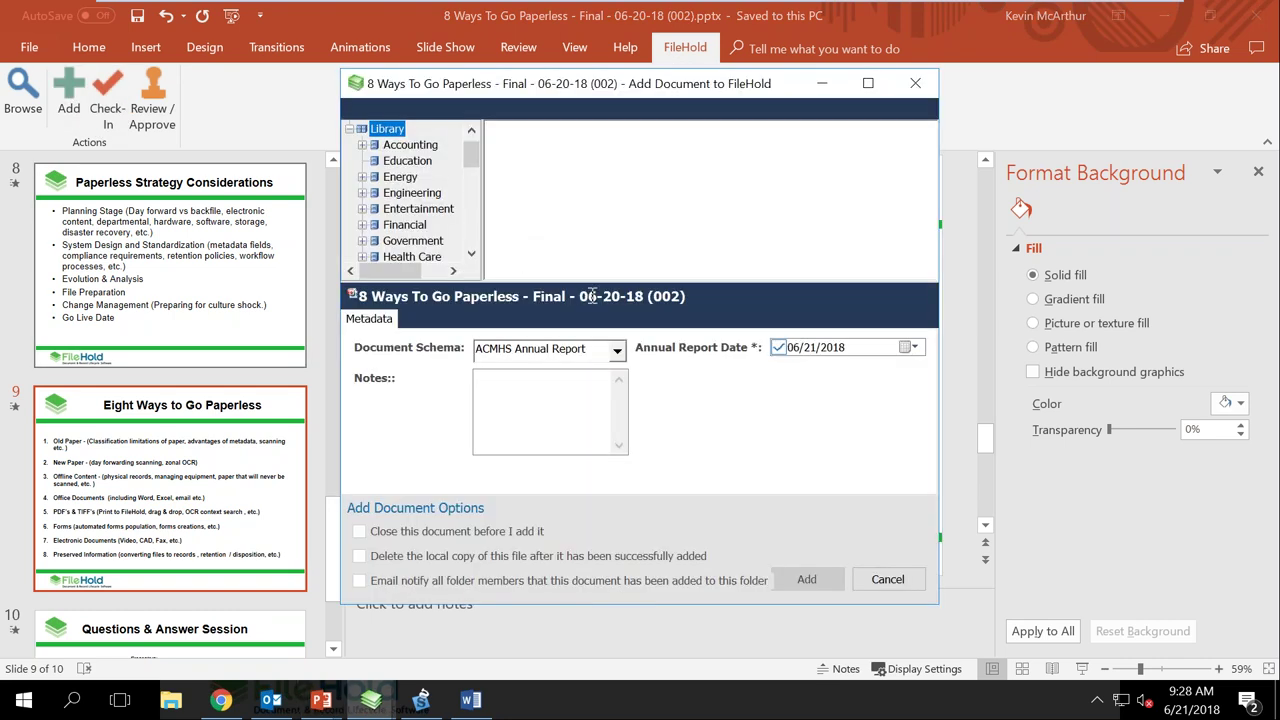
pyautogui.click(617, 349)
pyautogui.click(619, 489)
pyautogui.click(619, 489)
pyautogui.click(619, 489)
pyautogui.click(619, 489)
pyautogui.click(619, 489)
pyautogui.click(530, 472)
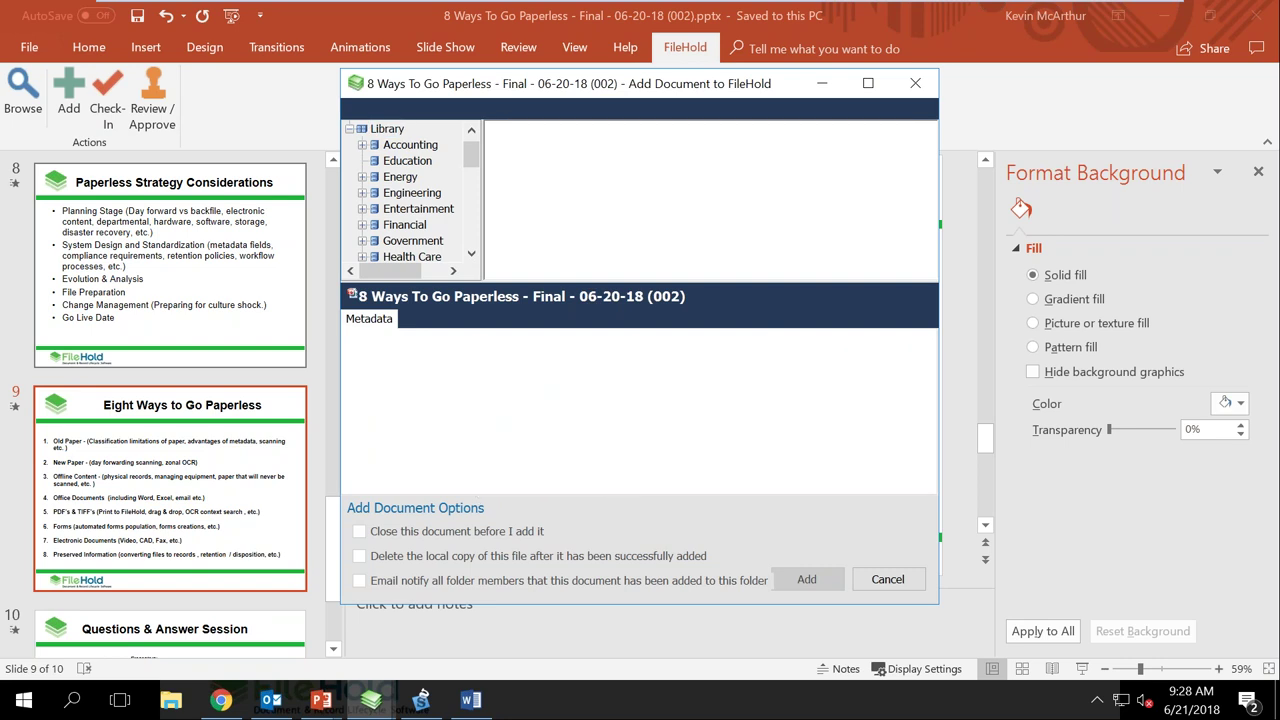
# Step: Try filling in the BC Author and the BC Presentation Type Industry Trends, and cancel adding the presentation
pyautogui.click(611, 381)
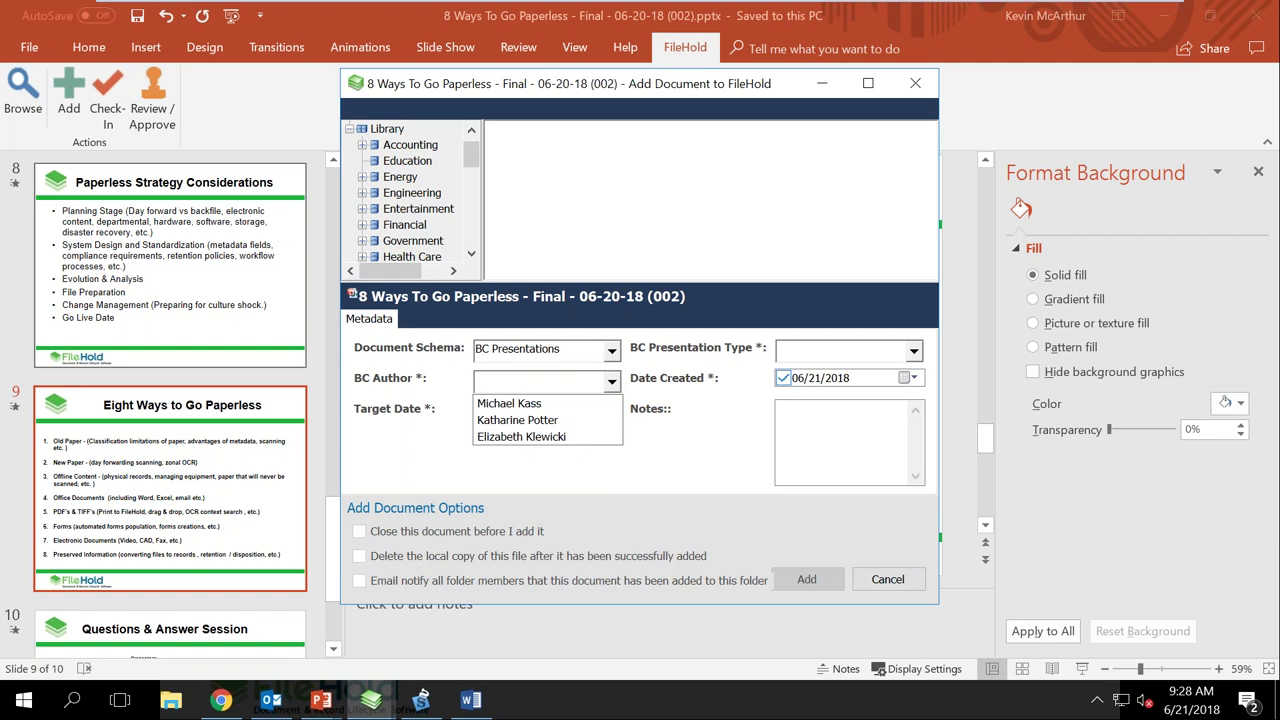
pyautogui.click(562, 422)
pyautogui.click(914, 351)
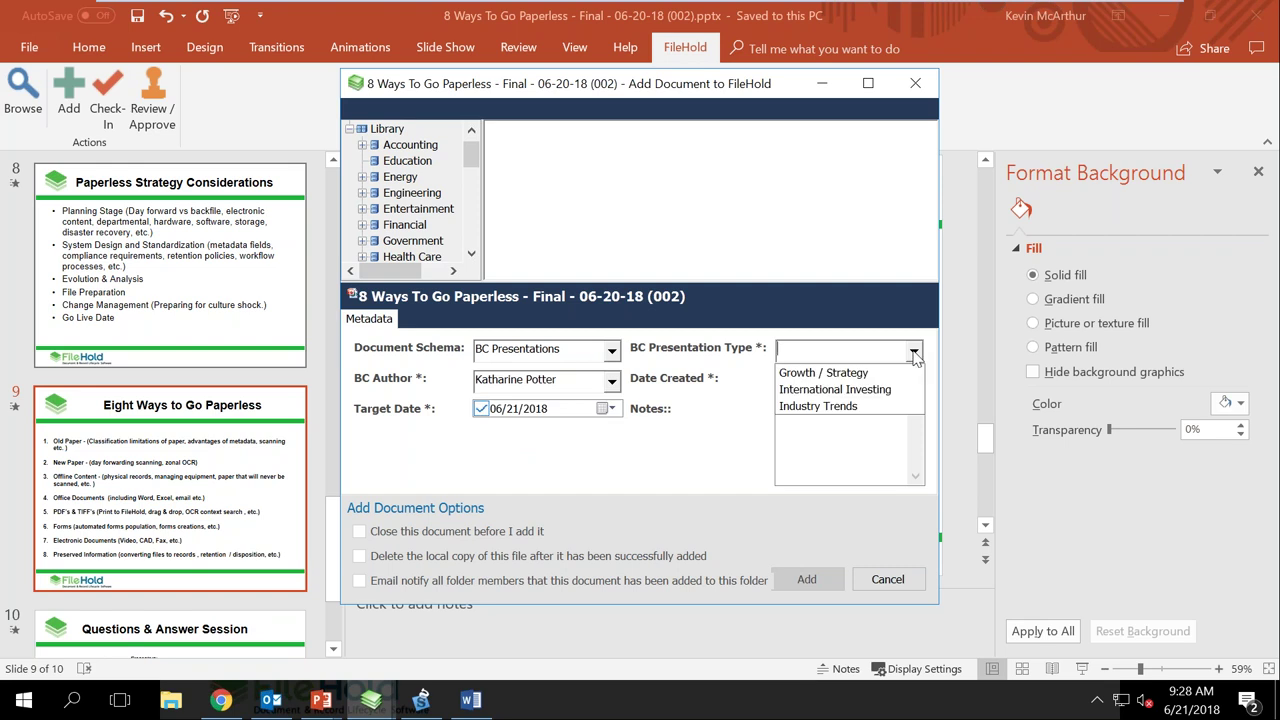
pyautogui.click(817, 406)
pyautogui.click(811, 423)
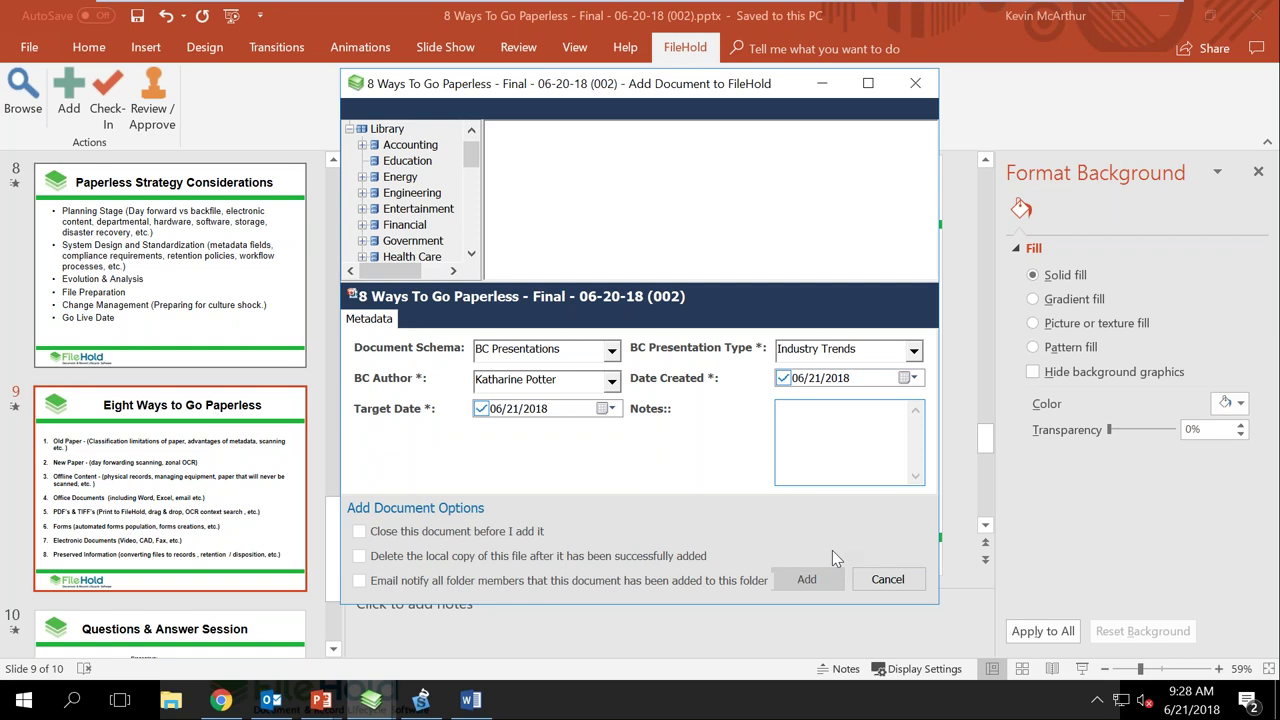
pyautogui.click(904, 583)
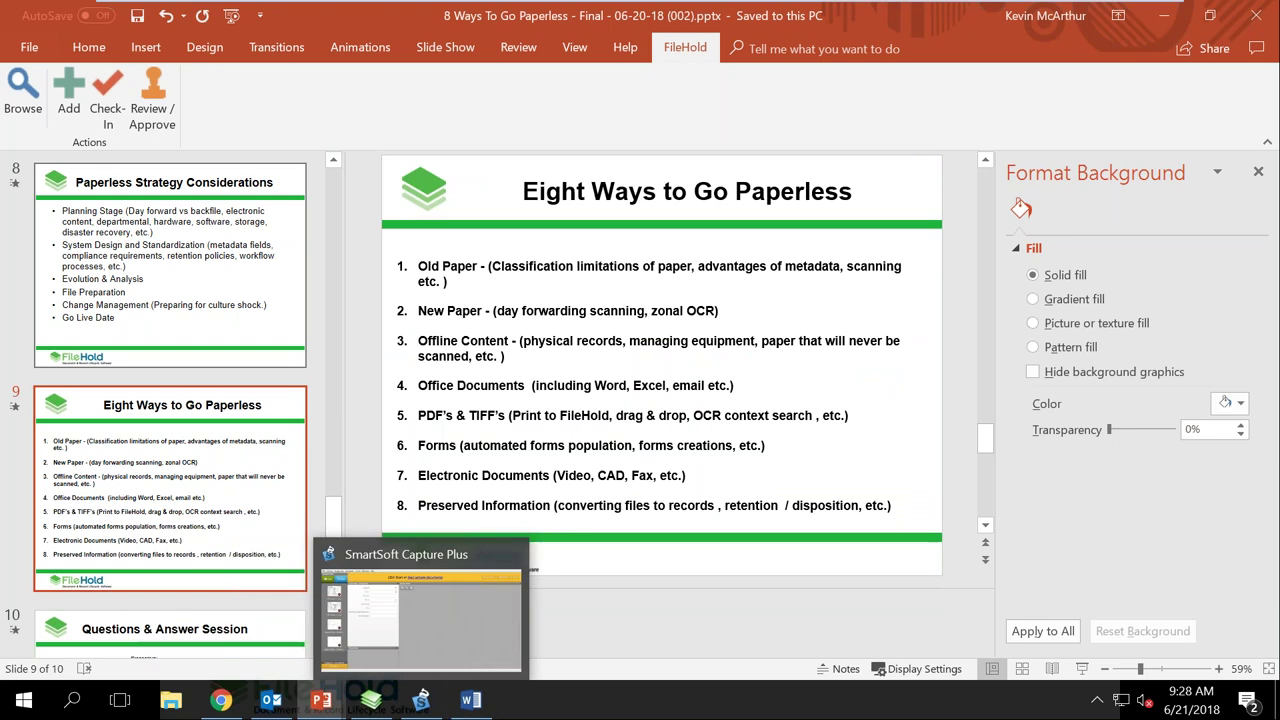
# Step: Switch to the Application Form document in Word and look at its FileHold add-in commands
pyautogui.click(471, 700)
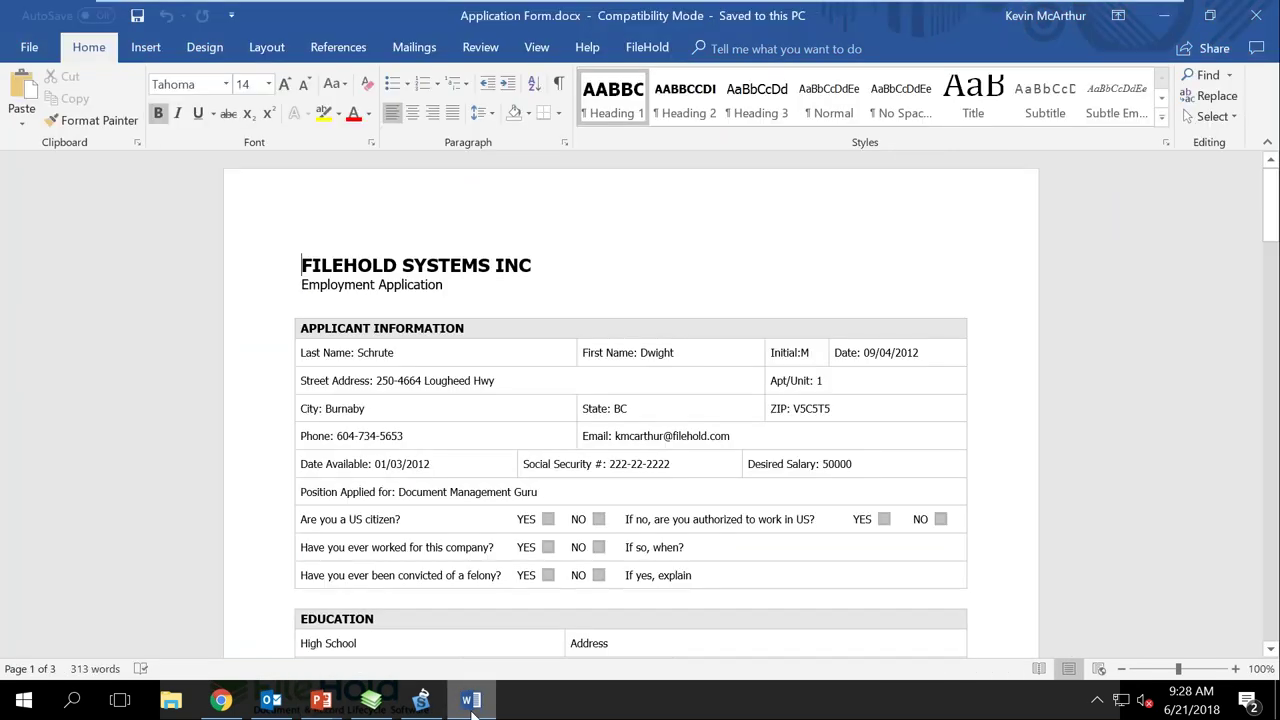
pyautogui.click(647, 47)
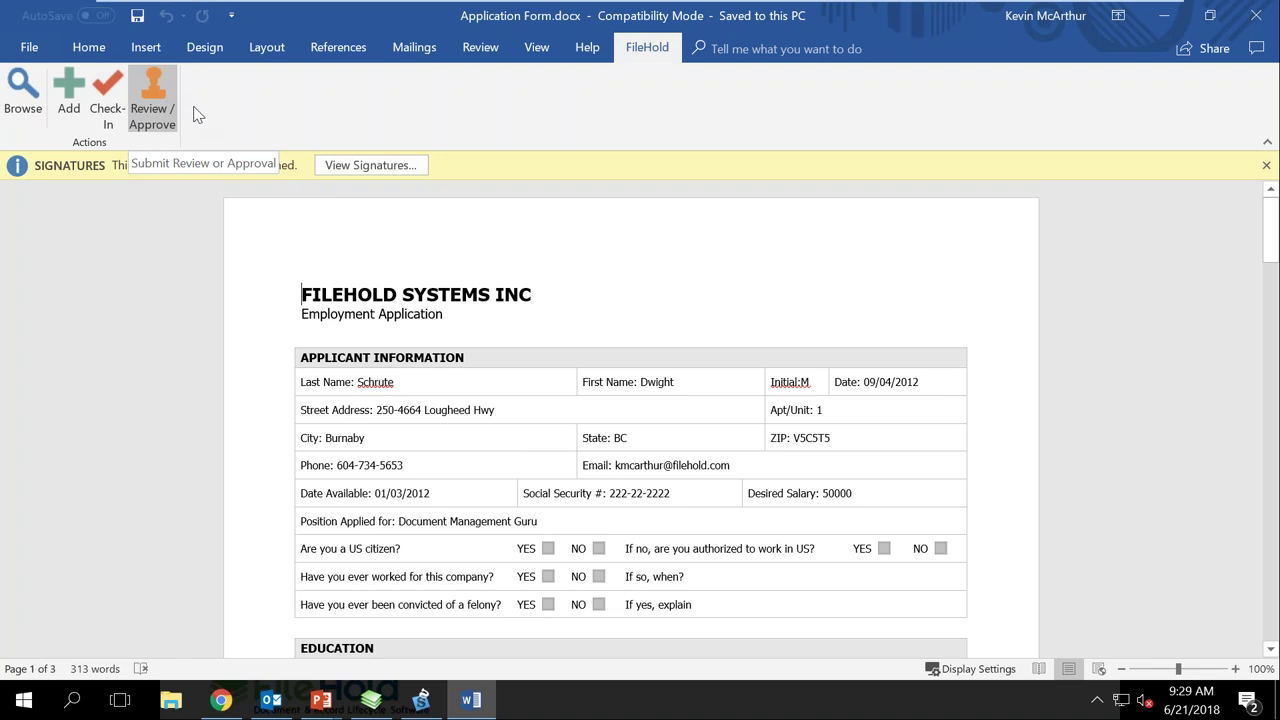
# Step: Switch to Outlook, open the Time Card email, and look at the commands available for its Time Card.pdf attachment
pyautogui.moveTo(274, 706)
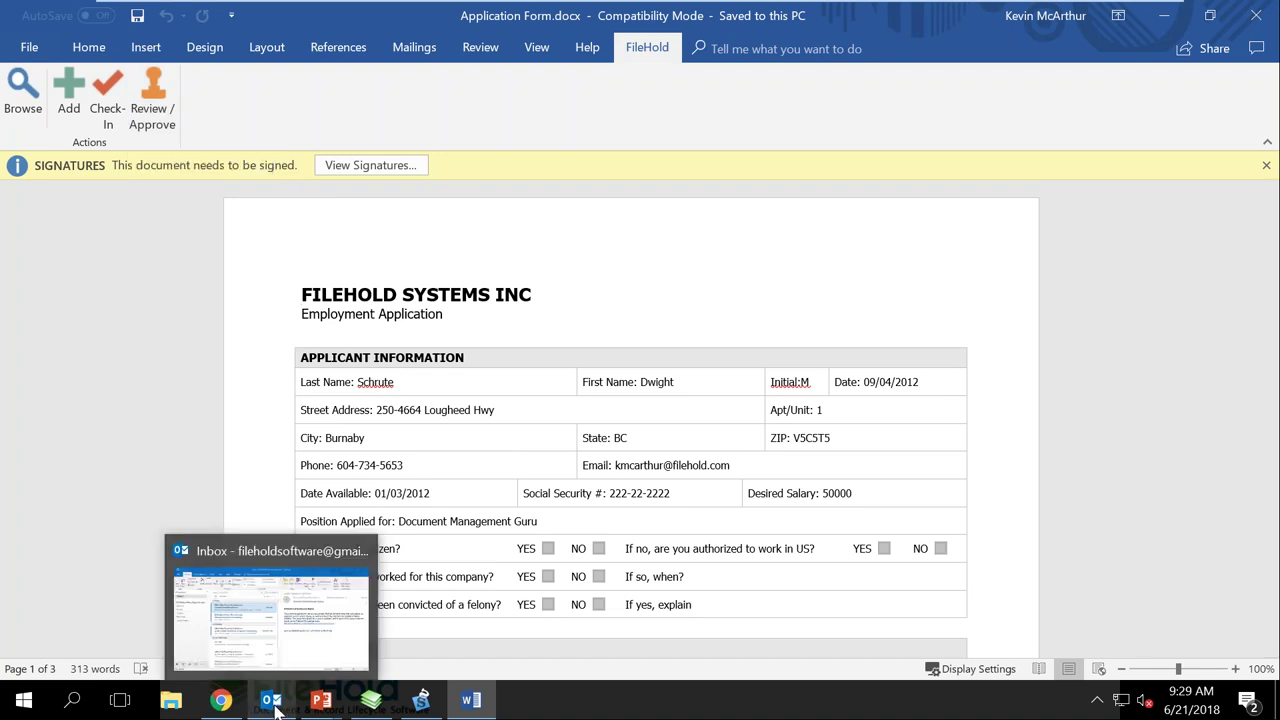
pyautogui.click(250, 553)
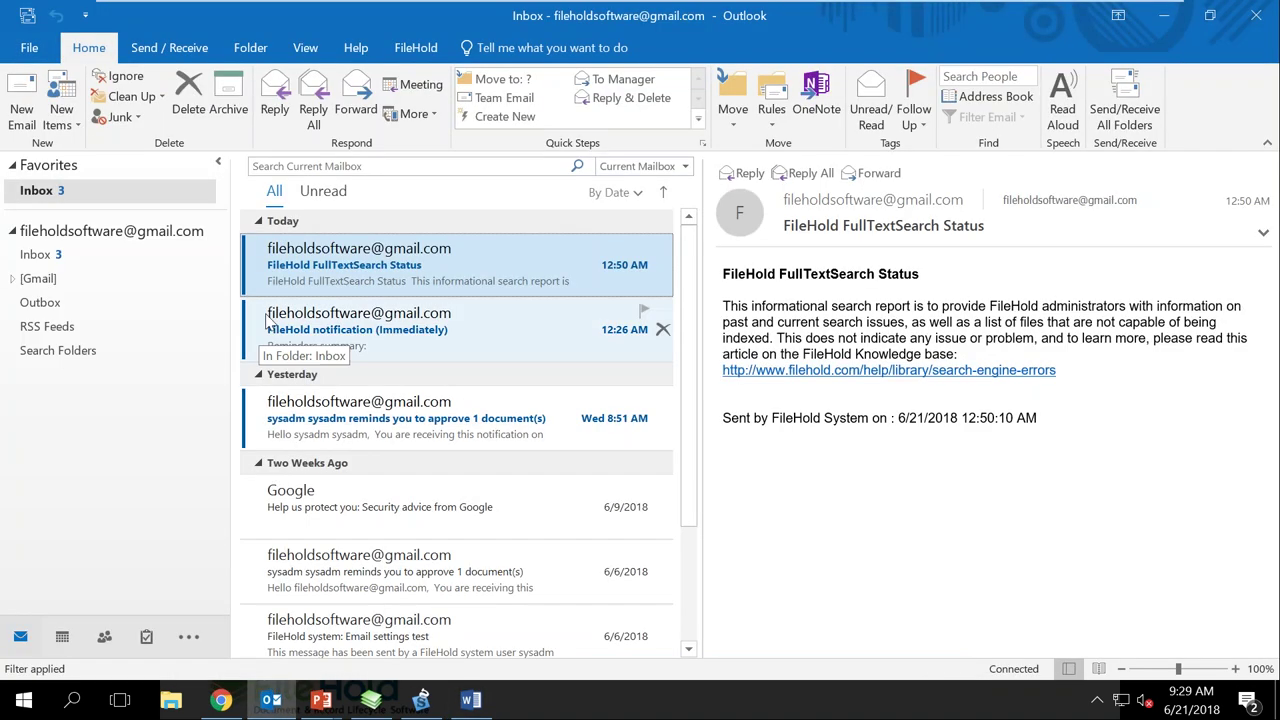
pyautogui.scroll(-2, 400, 560)
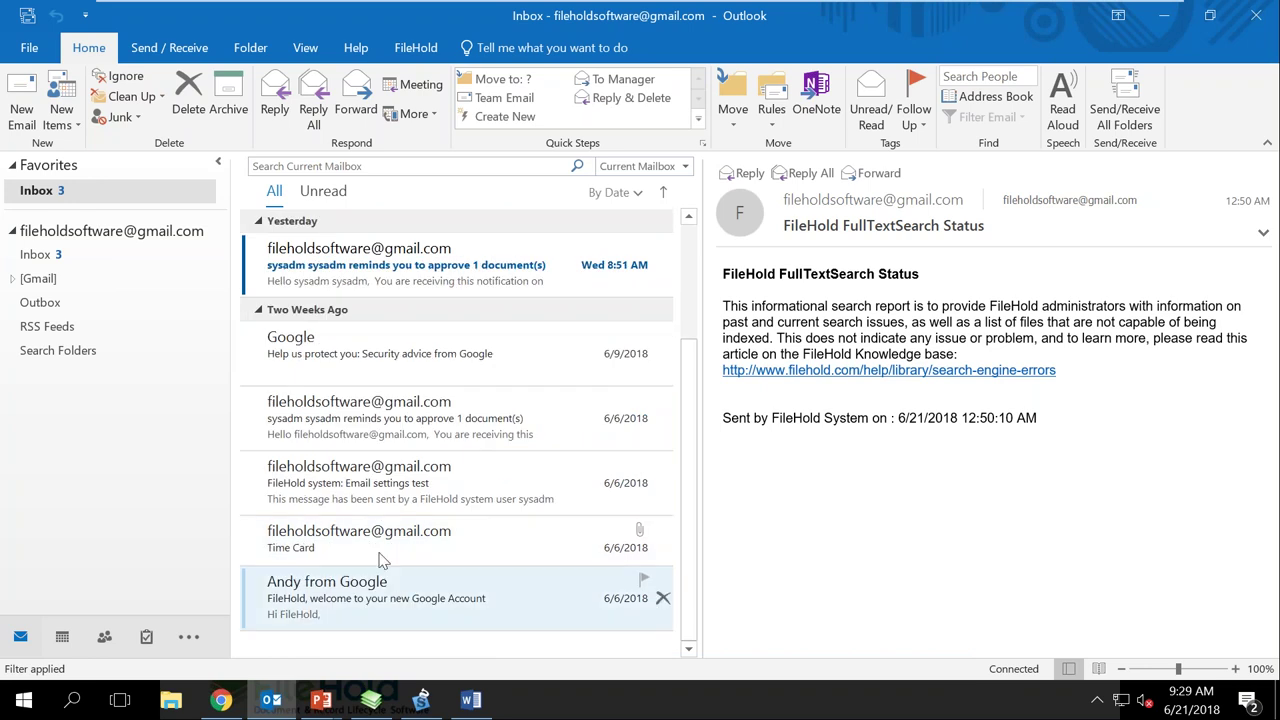
pyautogui.click(400, 555)
pyautogui.doubleClick(400, 545)
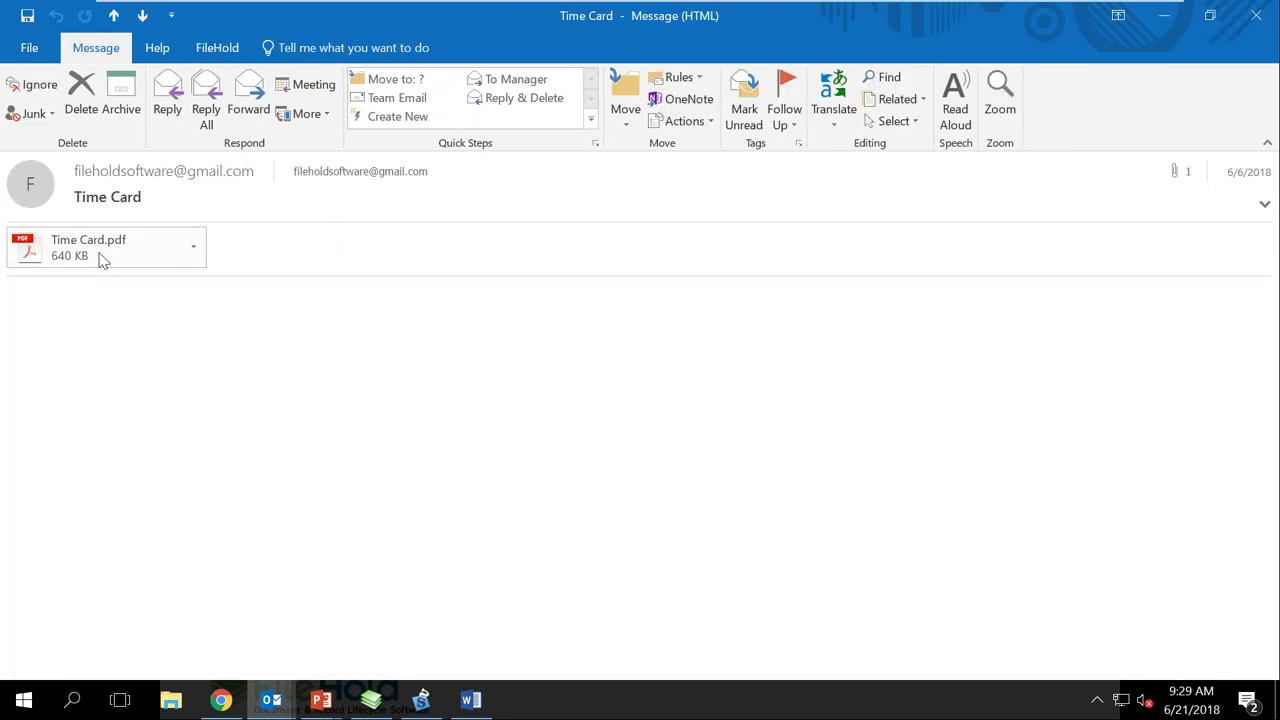
pyautogui.rightClick(88, 252)
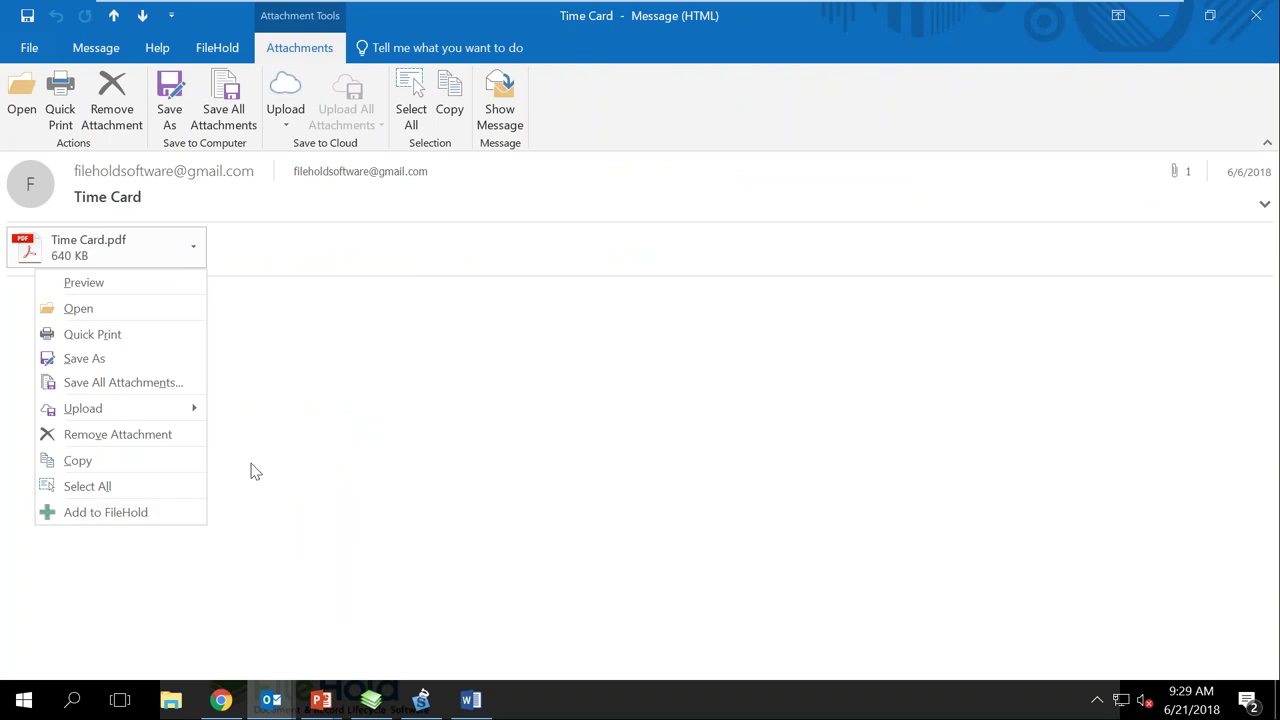
pyautogui.click(321, 427)
# Step: Start adding the Time Card email to FileHold, review its Email schema metadata, and cancel
pyautogui.click(219, 50)
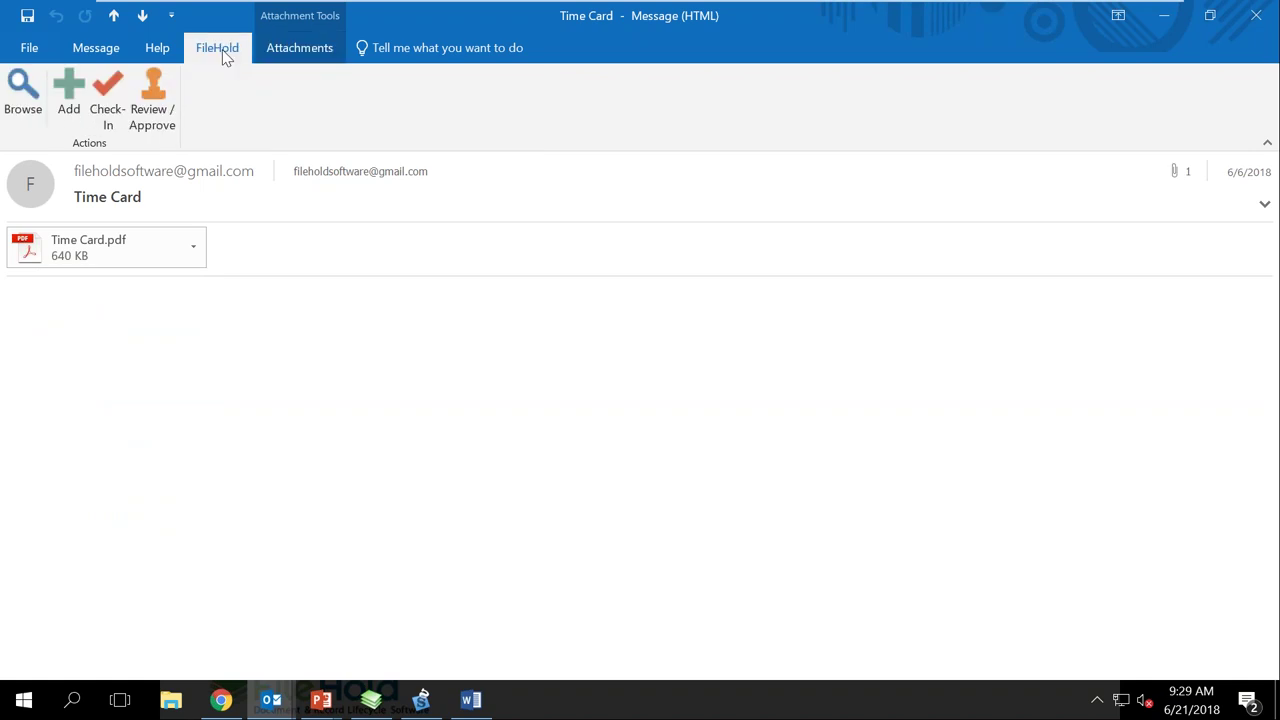
pyautogui.click(69, 88)
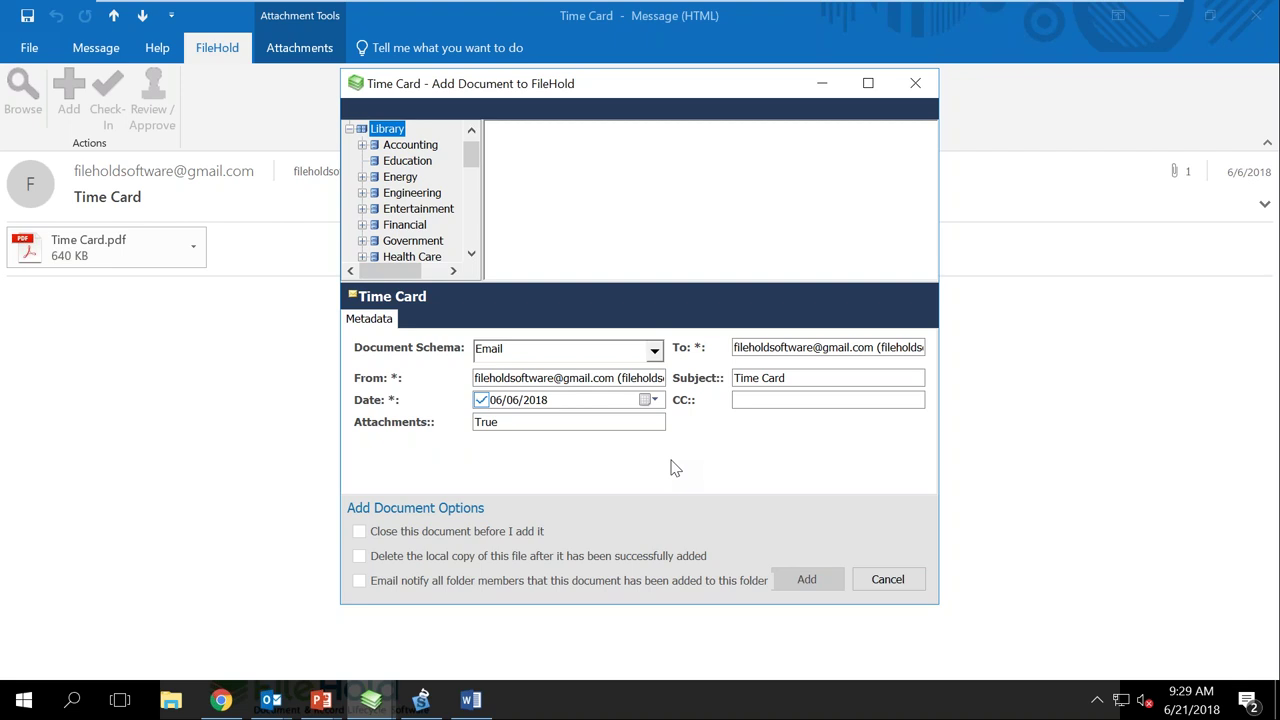
pyautogui.click(886, 581)
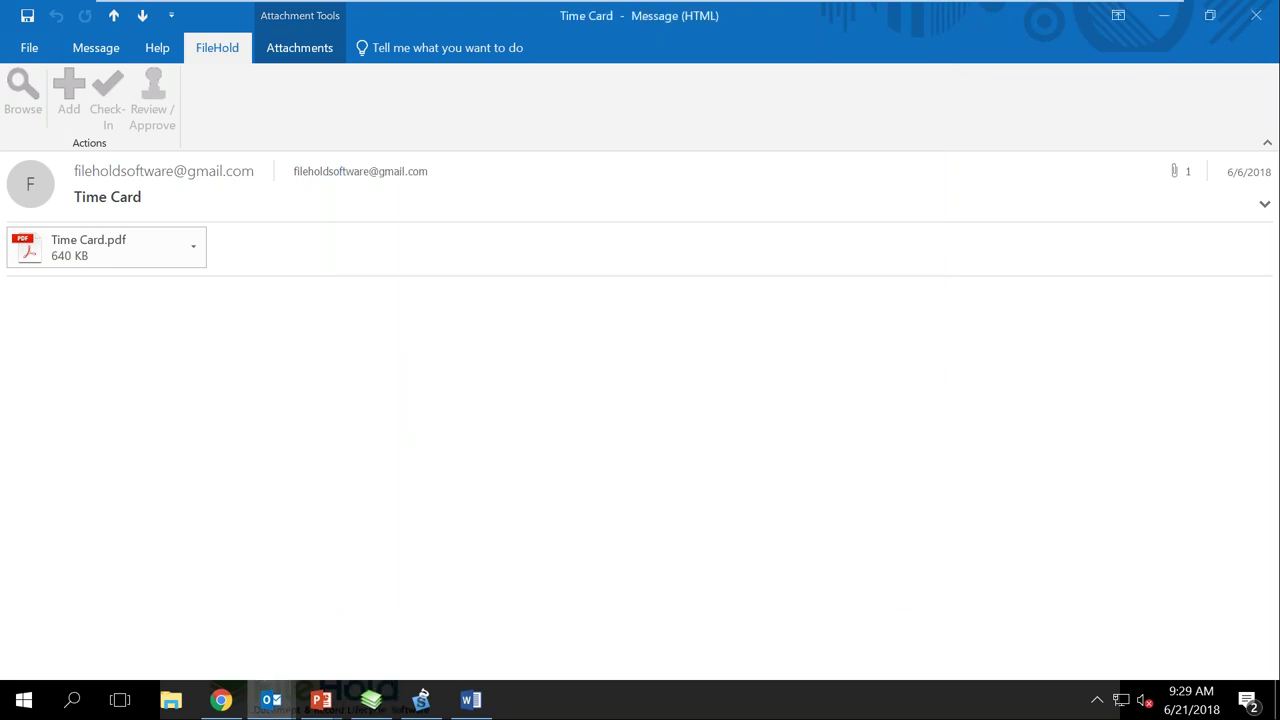
# Step: Minimize the Outlook windows and run the PowerPoint slide show from the Eight Ways to Go Paperless slide up to the PDF's & TIFF's item
pyautogui.click(1162, 25)
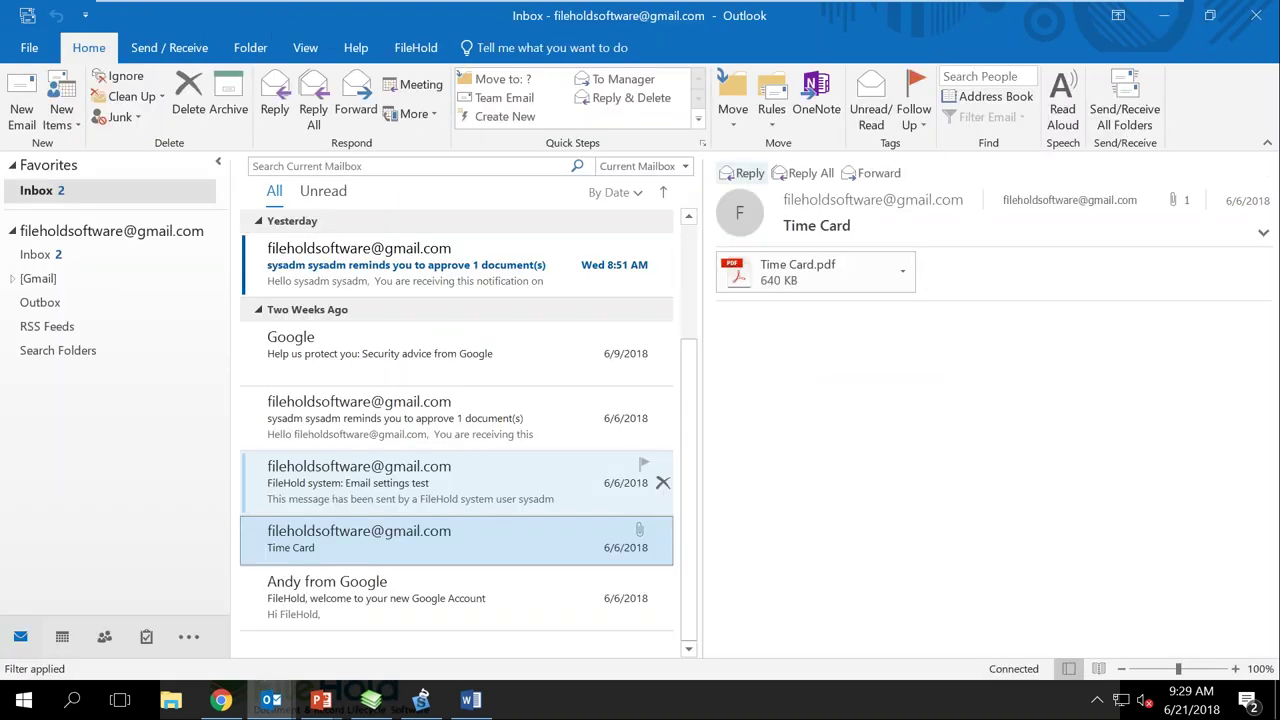
pyautogui.click(1163, 16)
pyautogui.click(1163, 16)
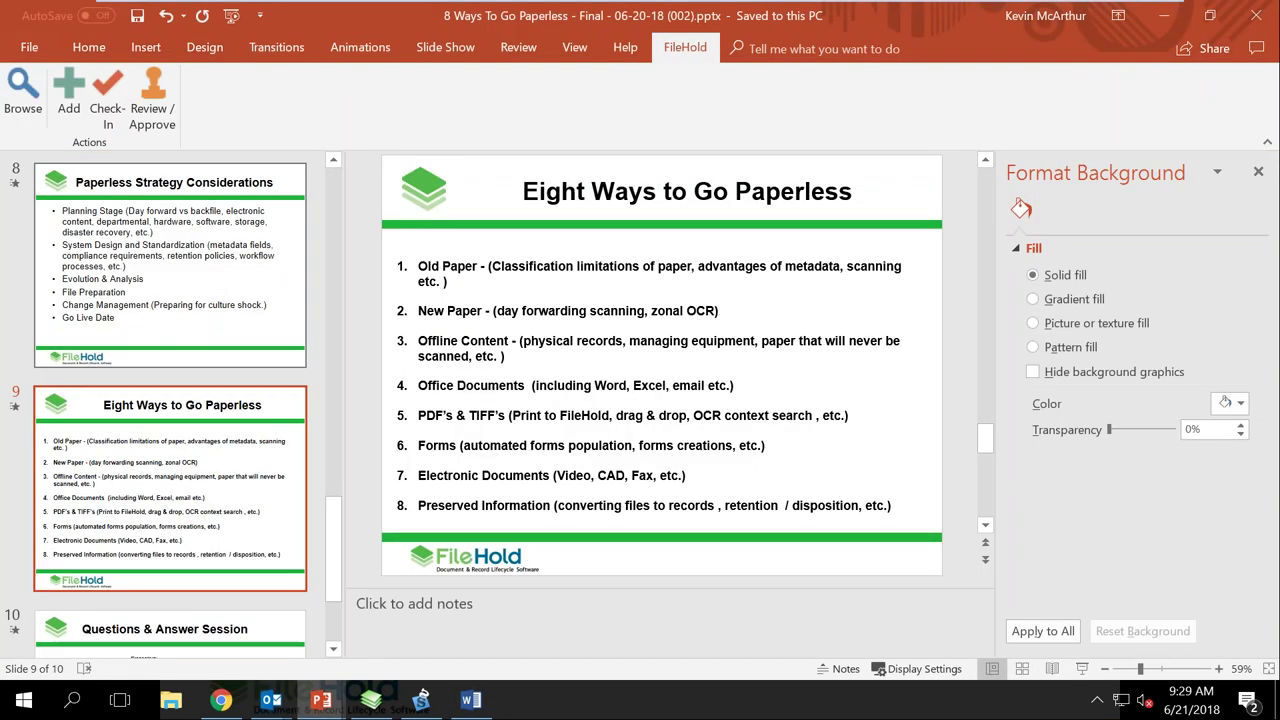
pyautogui.moveTo(468, 703)
pyautogui.click(1081, 668)
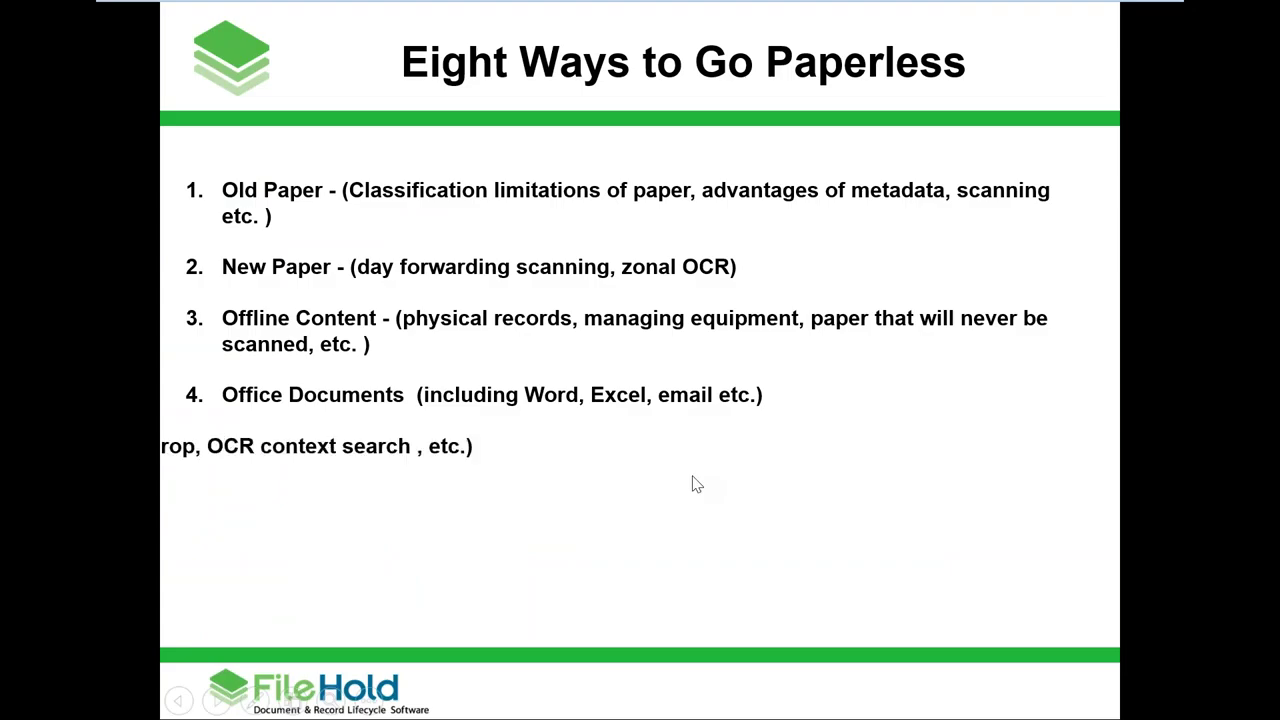